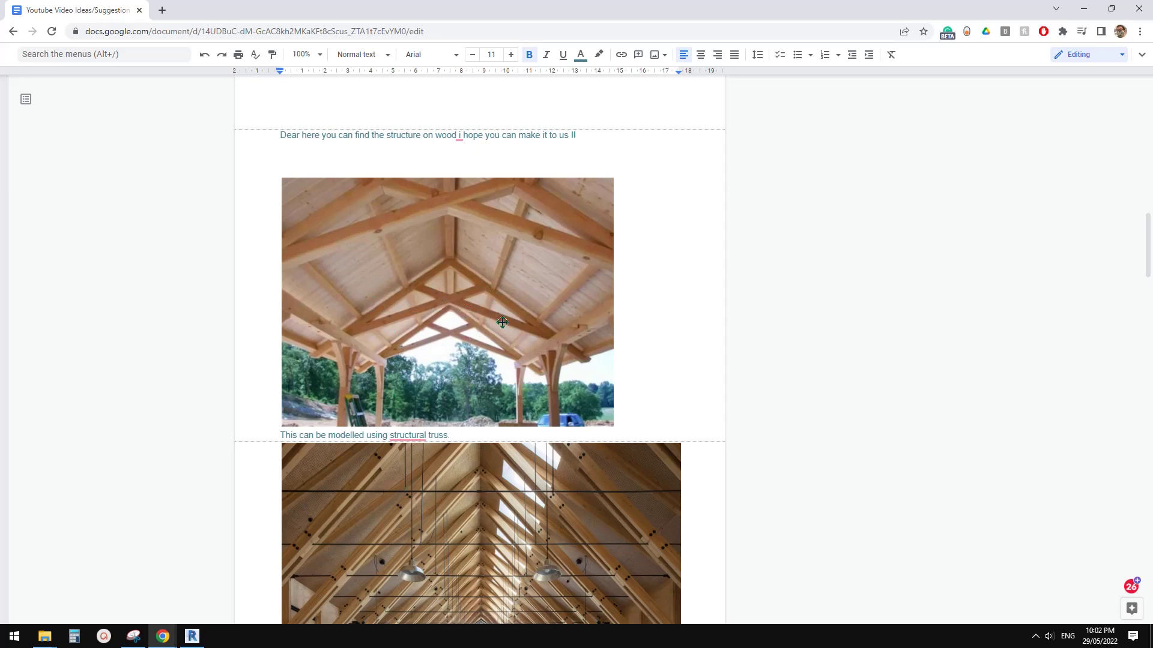
Switch to Revit and create a new family from the Metric Structural Trusses.rft template
left_click(193, 636)
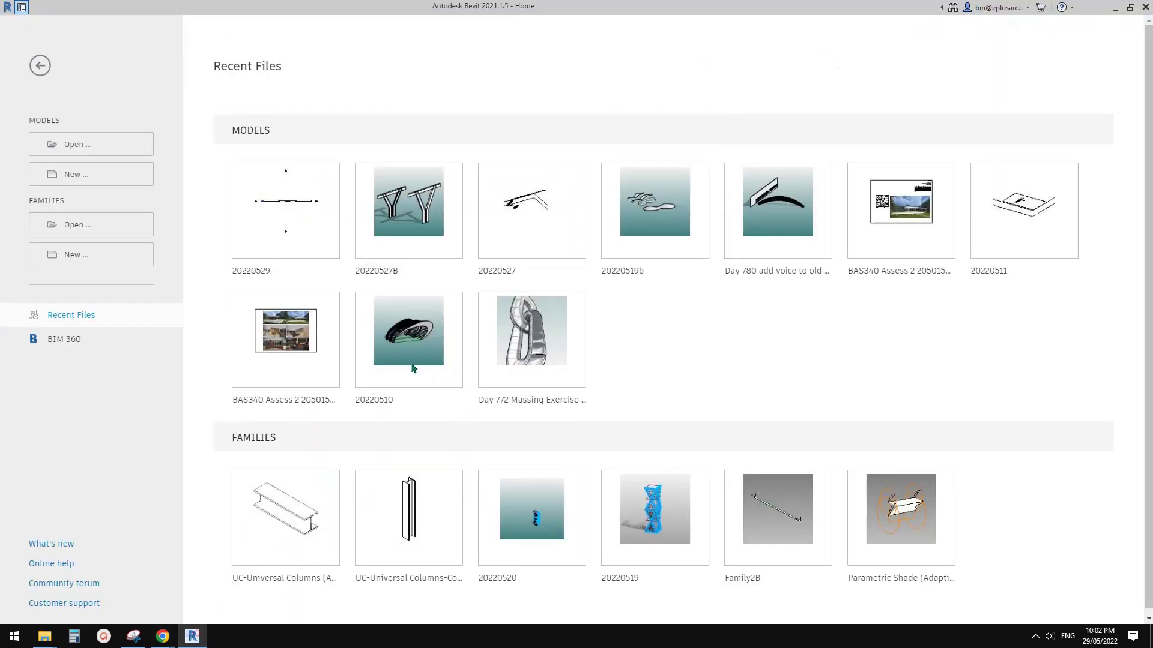
left_click(91, 255)
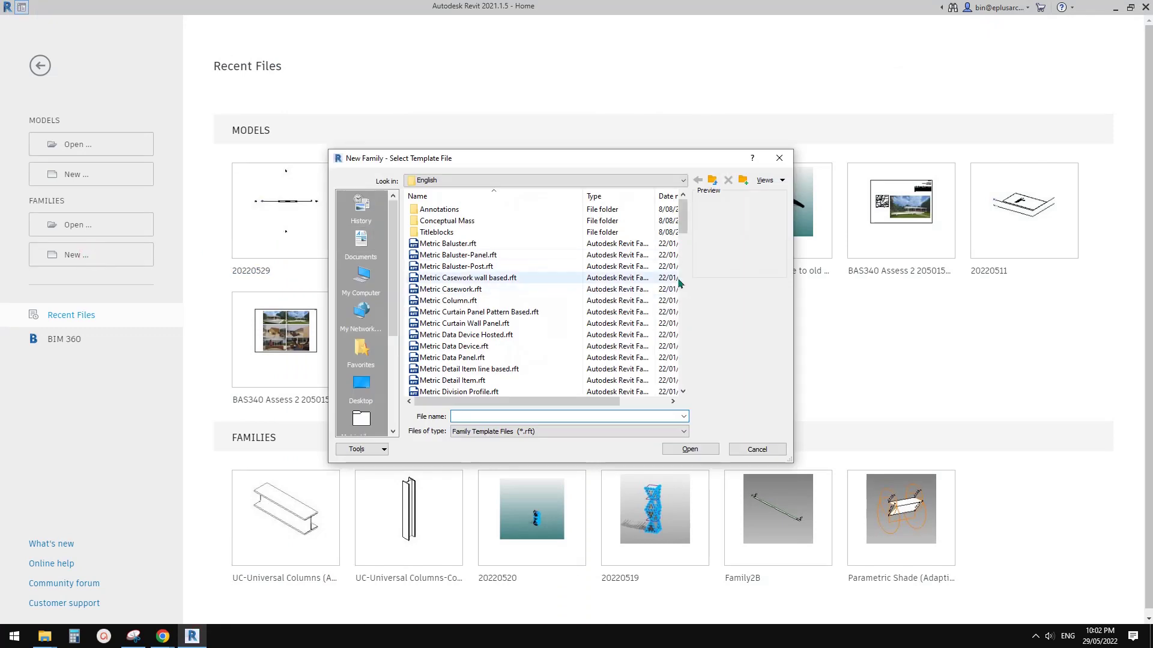
scroll(685, 291, "down", 5)
left_click(685, 292)
left_click(685, 335)
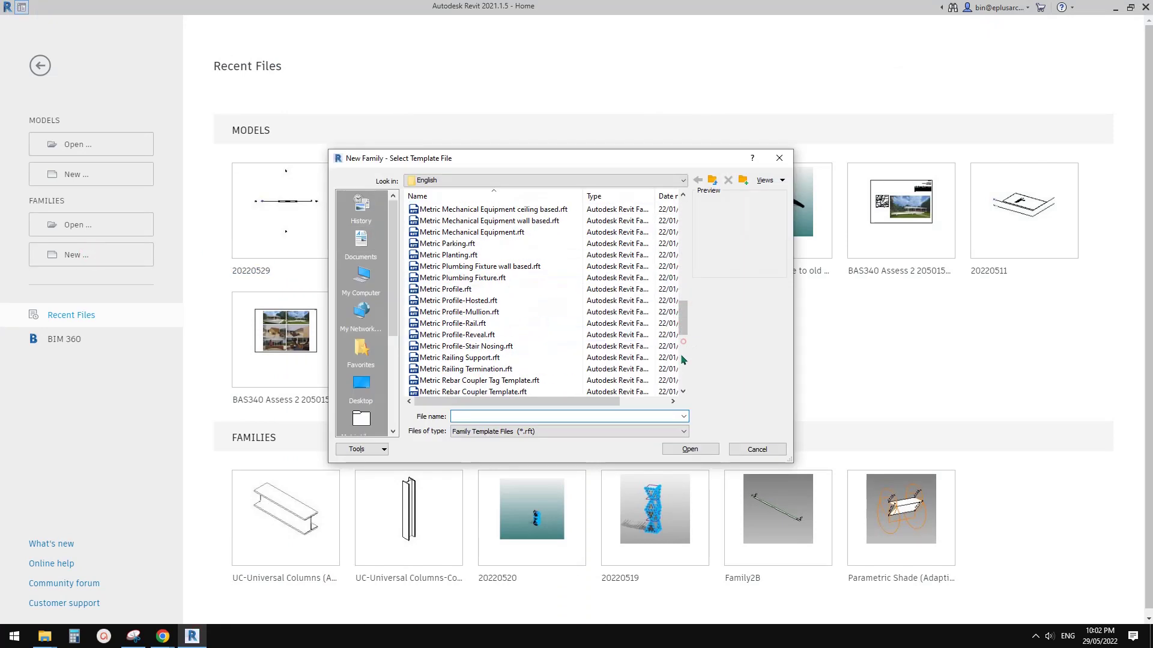
left_click(684, 341)
scroll(480, 312, "down", 2)
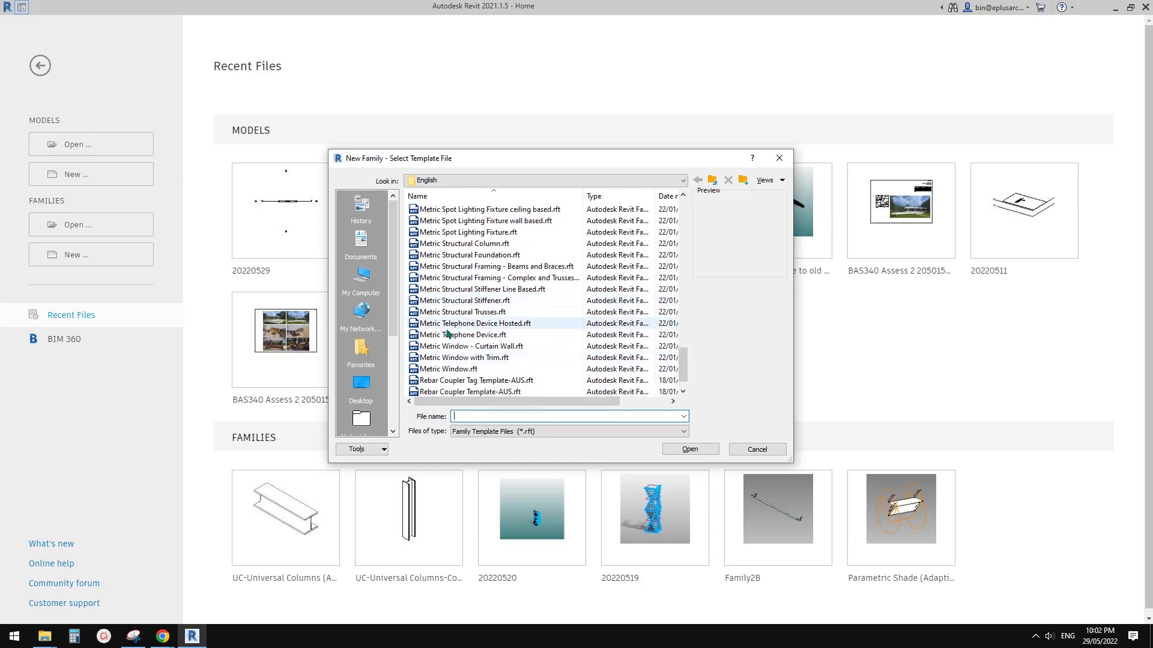
left_click(504, 312)
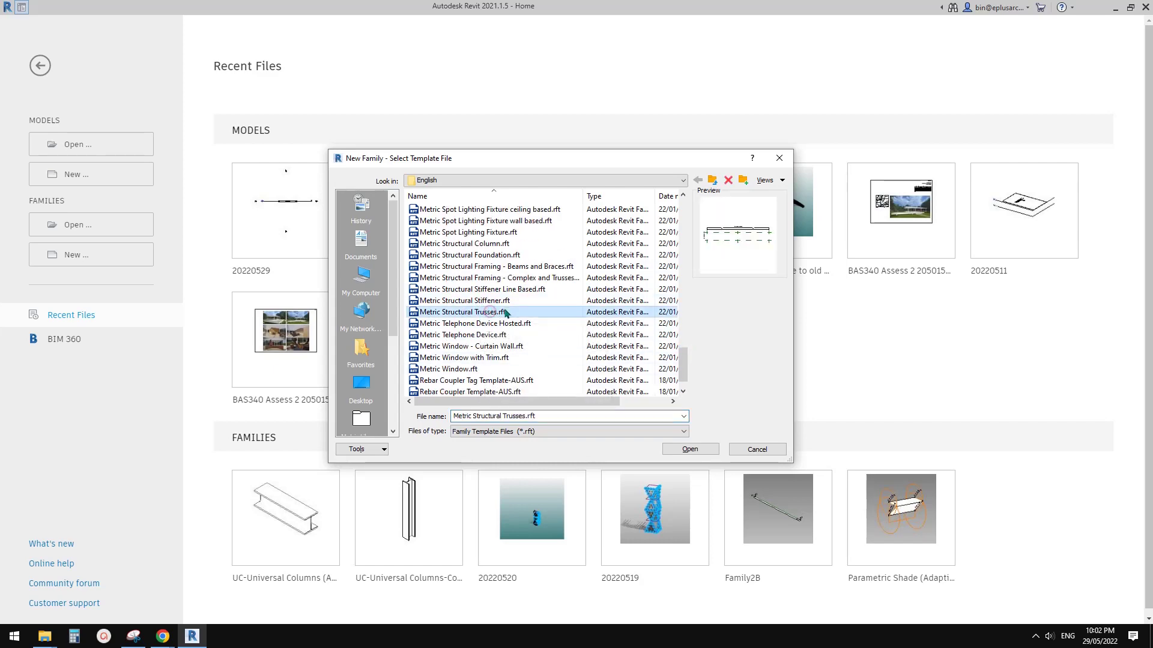
left_click(690, 450)
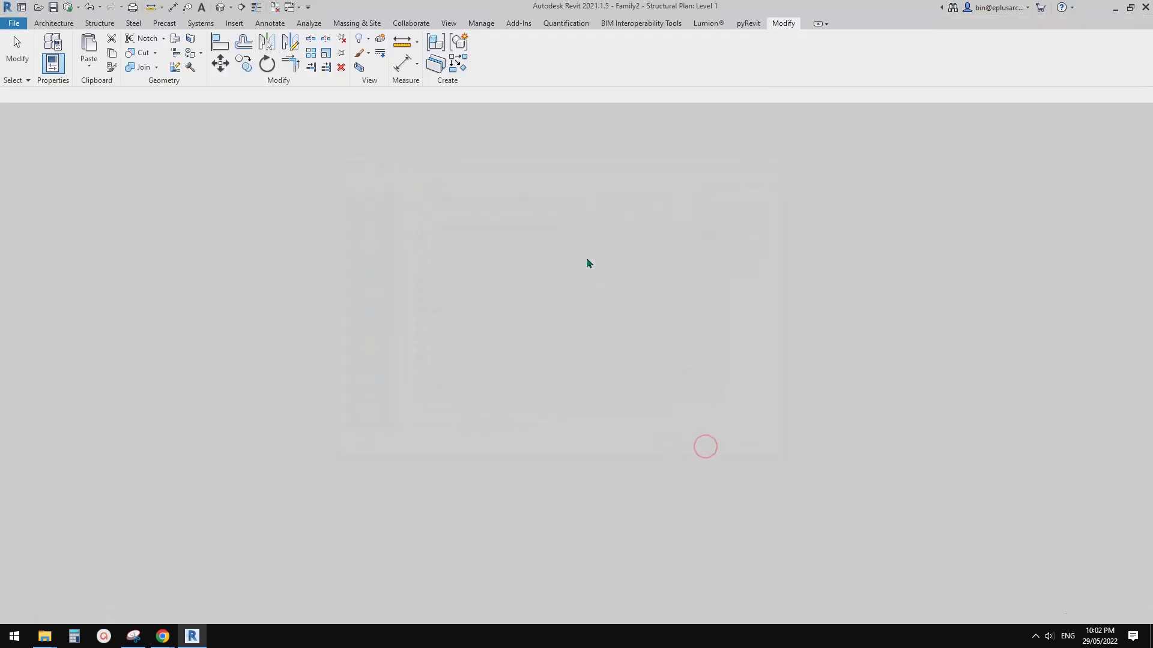
scroll(646, 402, "down", 2)
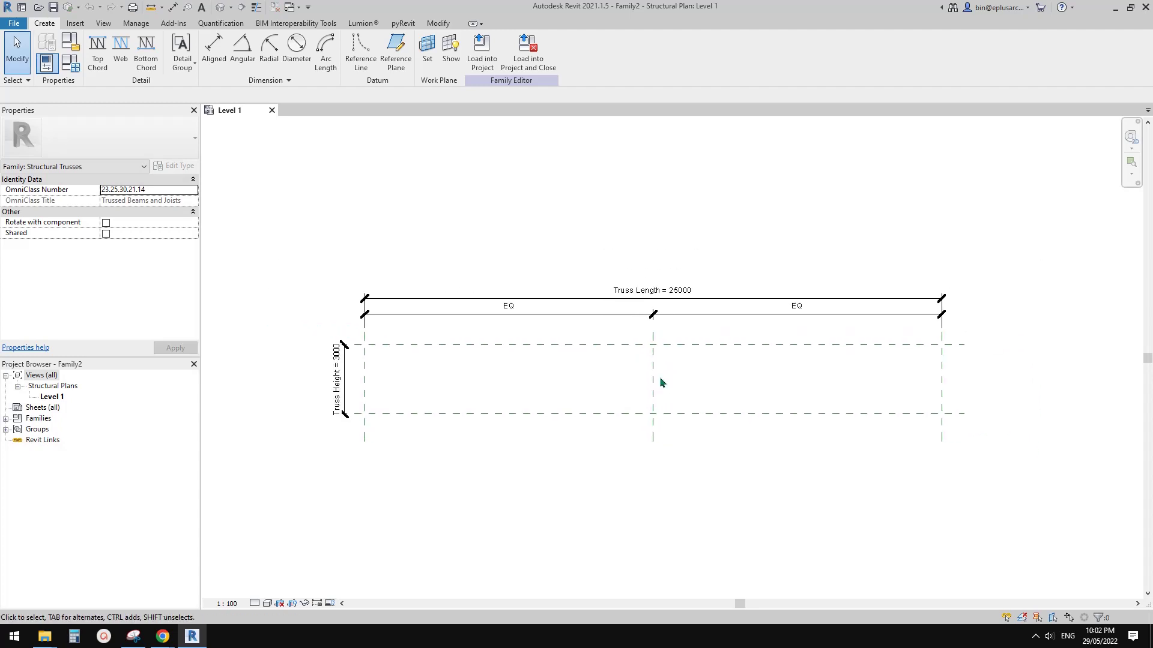
Snip the timber truss photo from the browser document with Snipping Tool and mark the truss's two support points on it
mouse_move(163, 636)
left_click(327, 589)
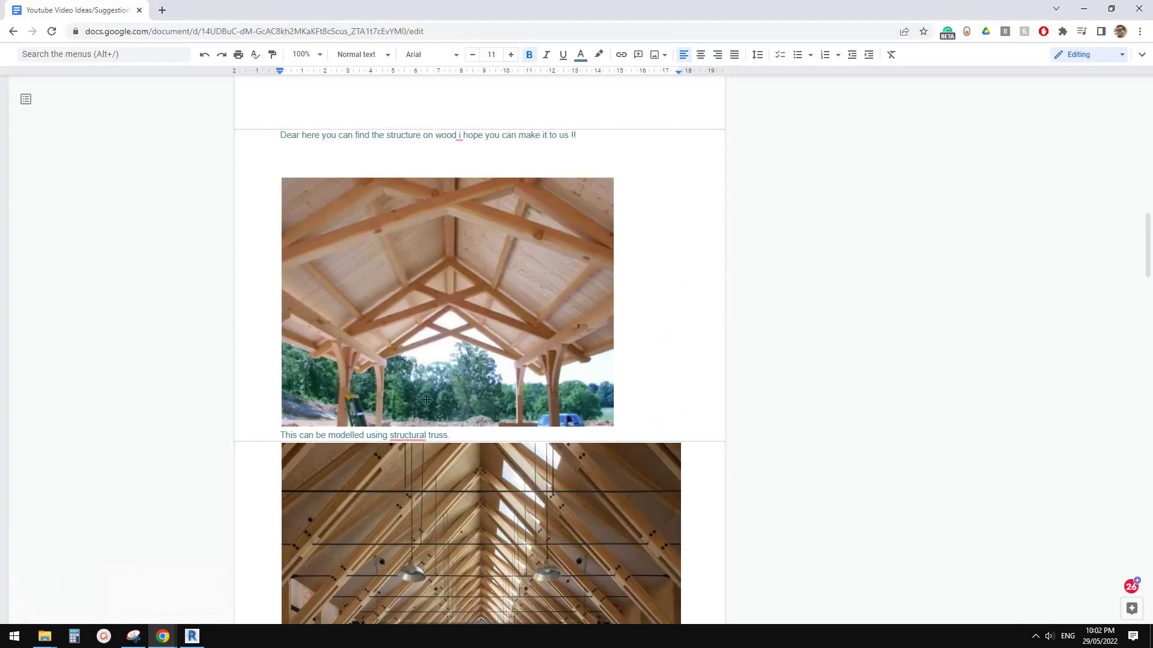
left_click(133, 636)
left_click(289, 155)
left_click_drag(201, 155, 864, 474)
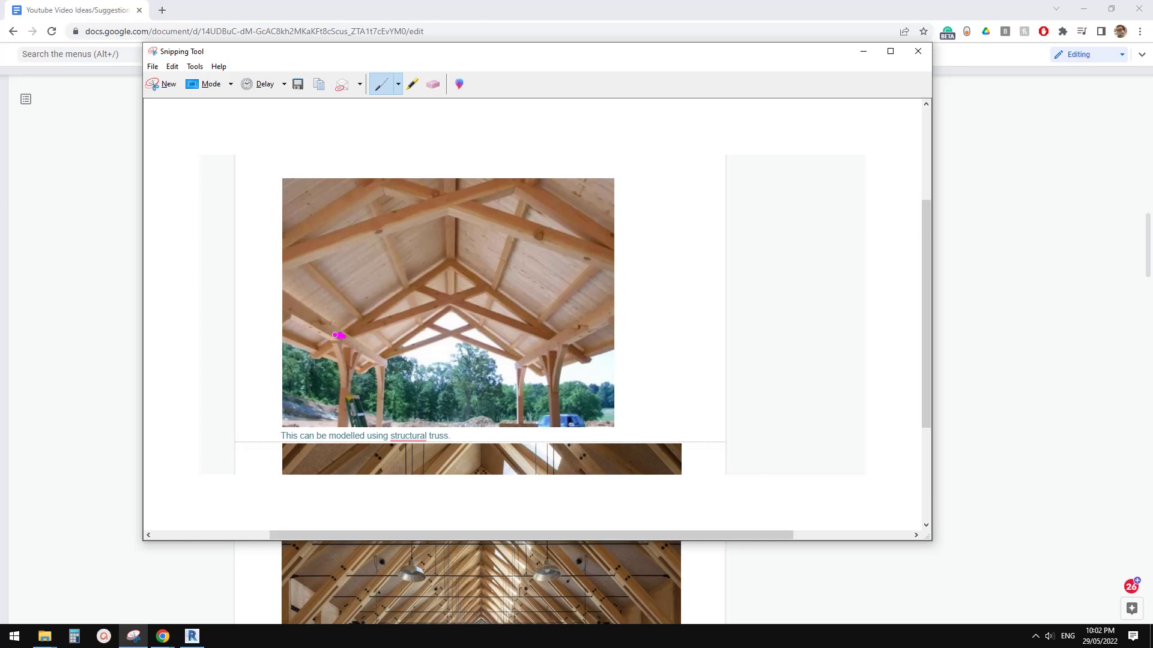
left_click(191, 638)
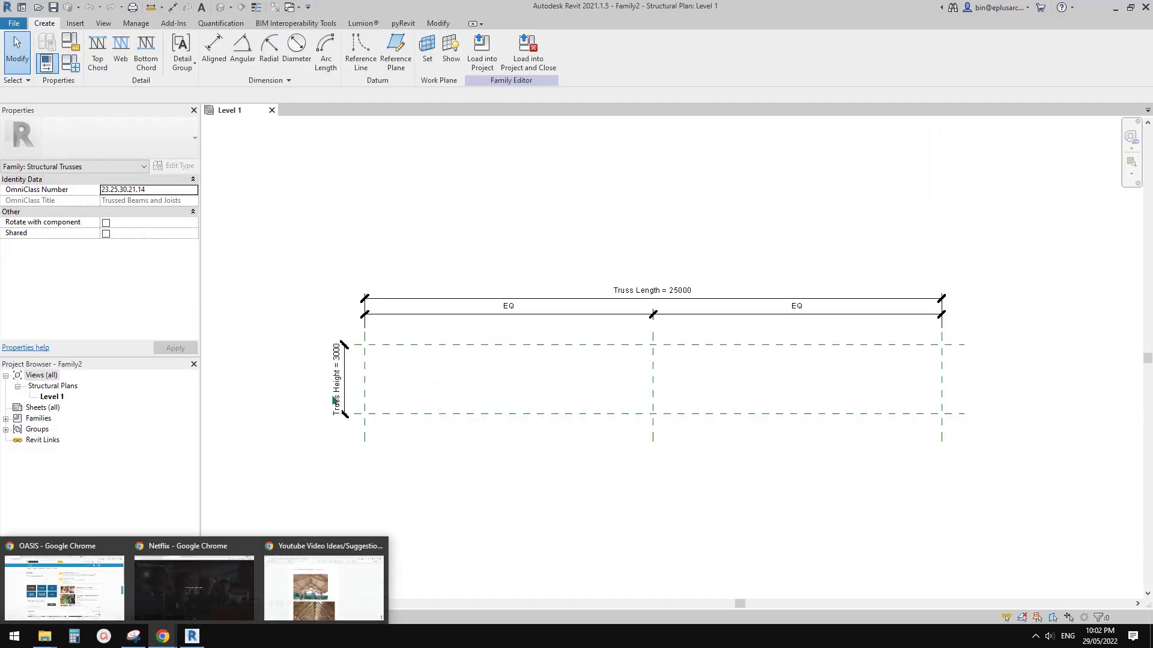
mouse_move(163, 636)
left_click(326, 600)
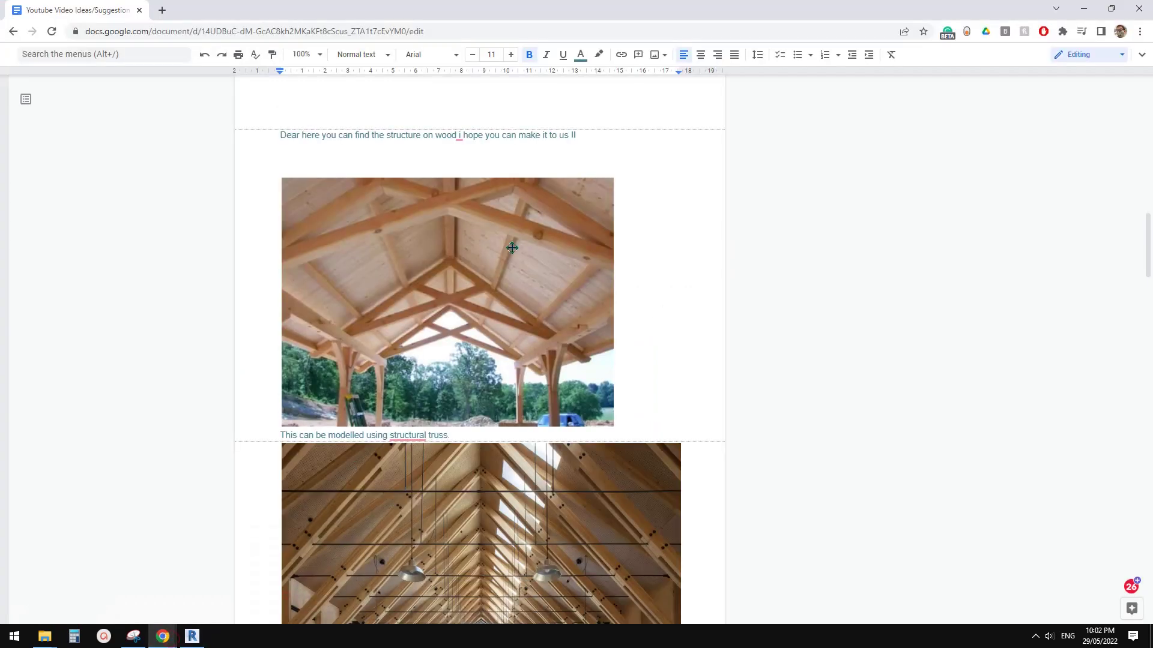
left_click(133, 636)
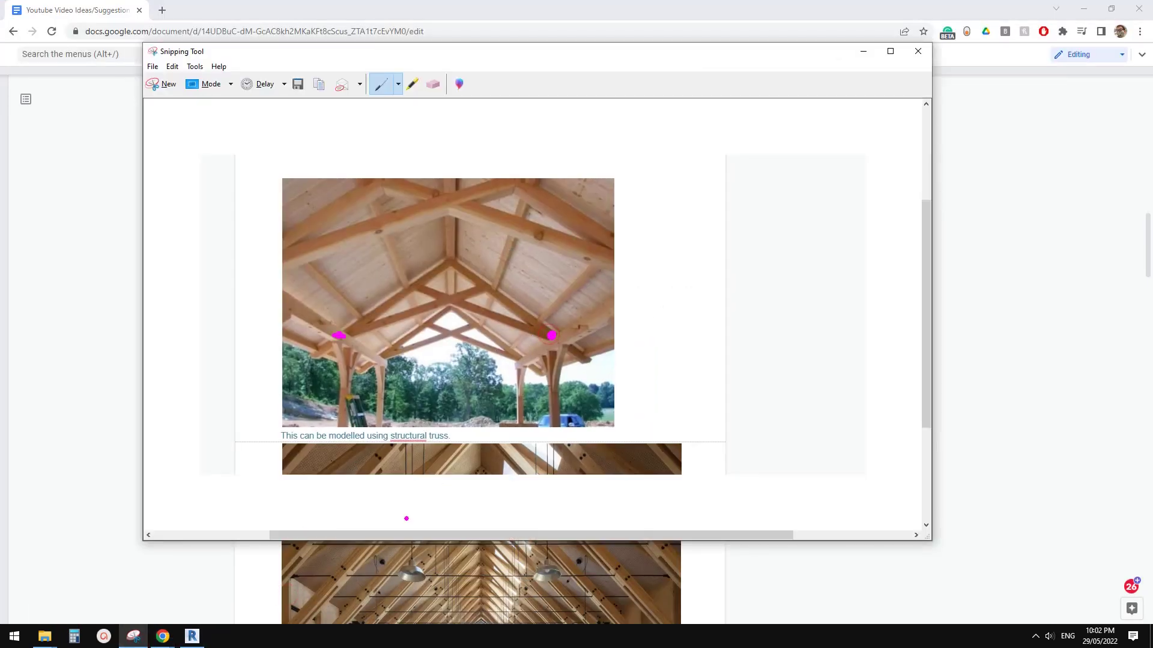
left_click(192, 637)
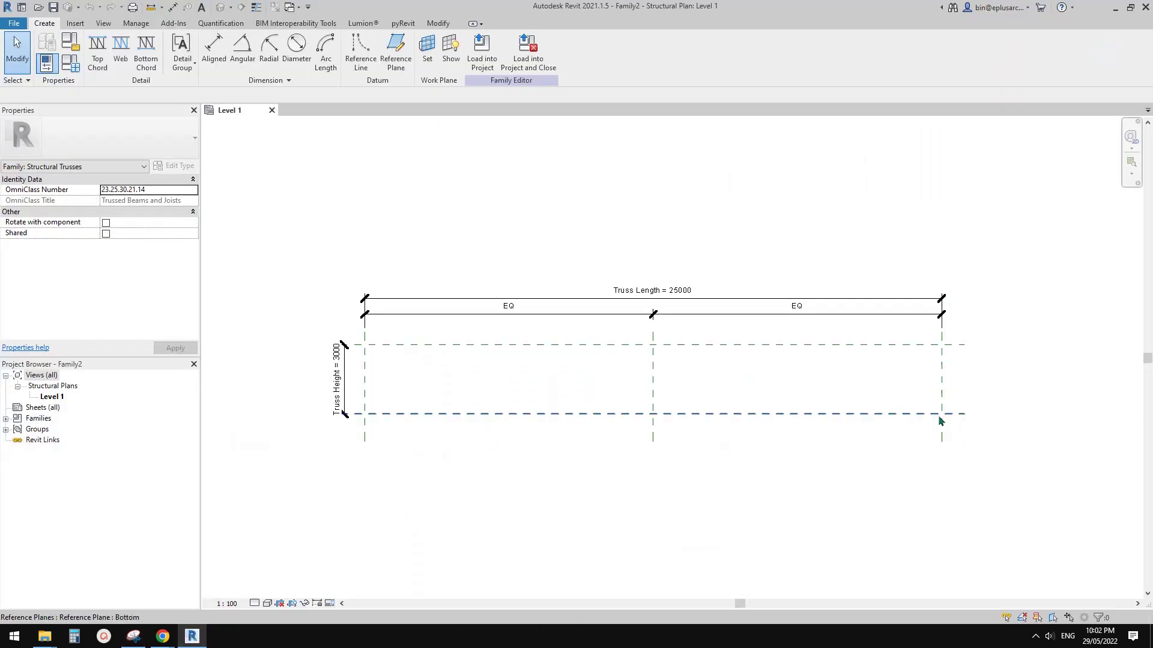
Trace the truss on the Snipping Tool capture: sloping top chords with overhangs, horizontal lines at apex and supports, and crossing inner members
left_click(139, 641)
left_click_drag(335, 333, 399, 294)
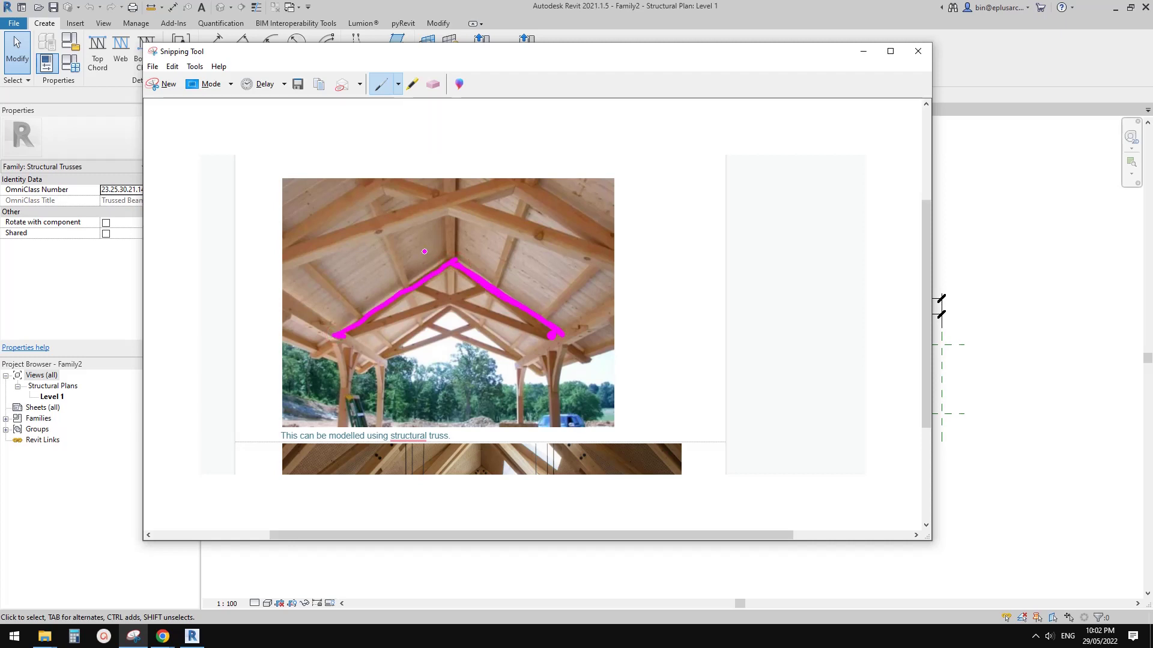
left_click_drag(316, 260, 568, 264)
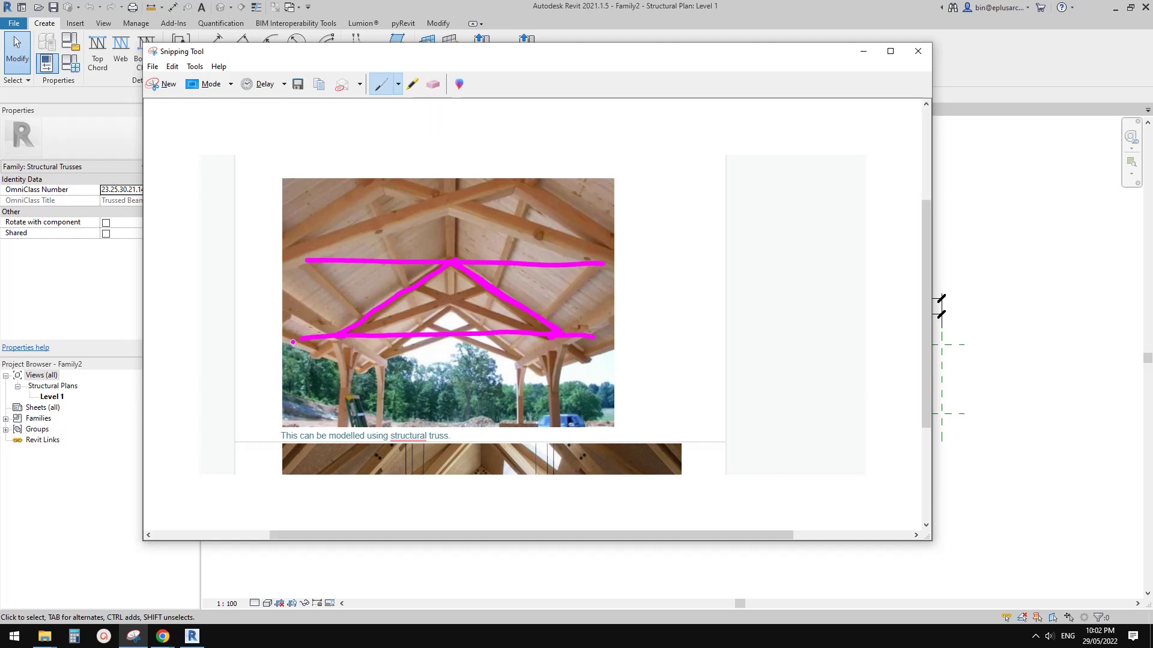
left_click_drag(339, 337, 309, 355)
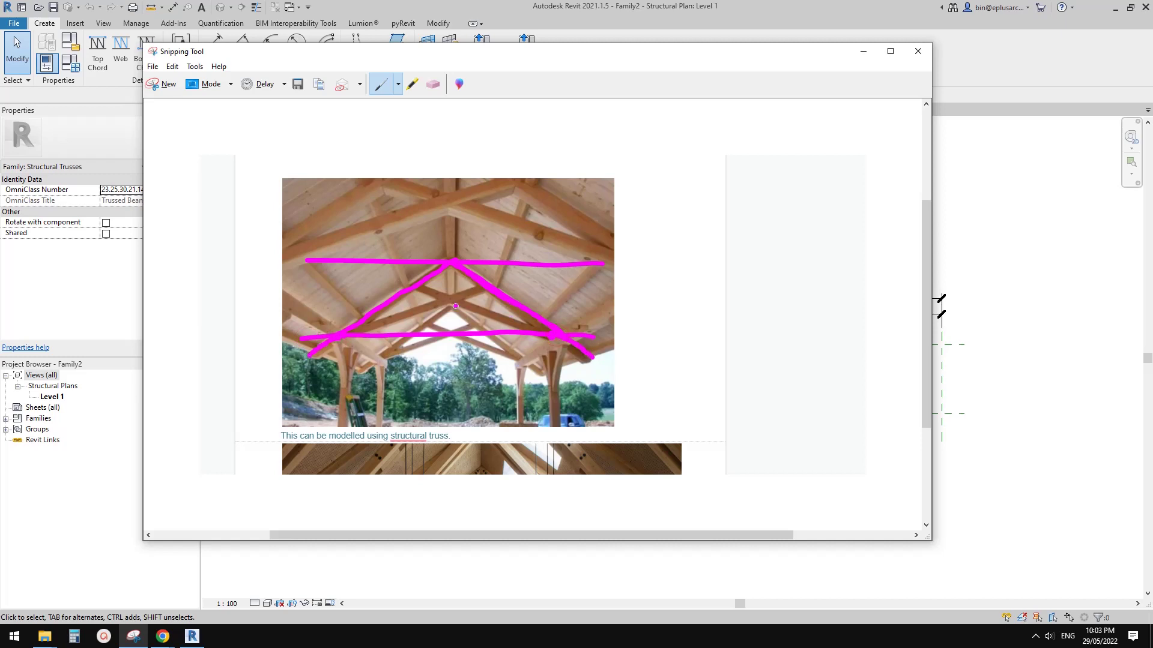
left_click_drag(528, 330, 476, 313)
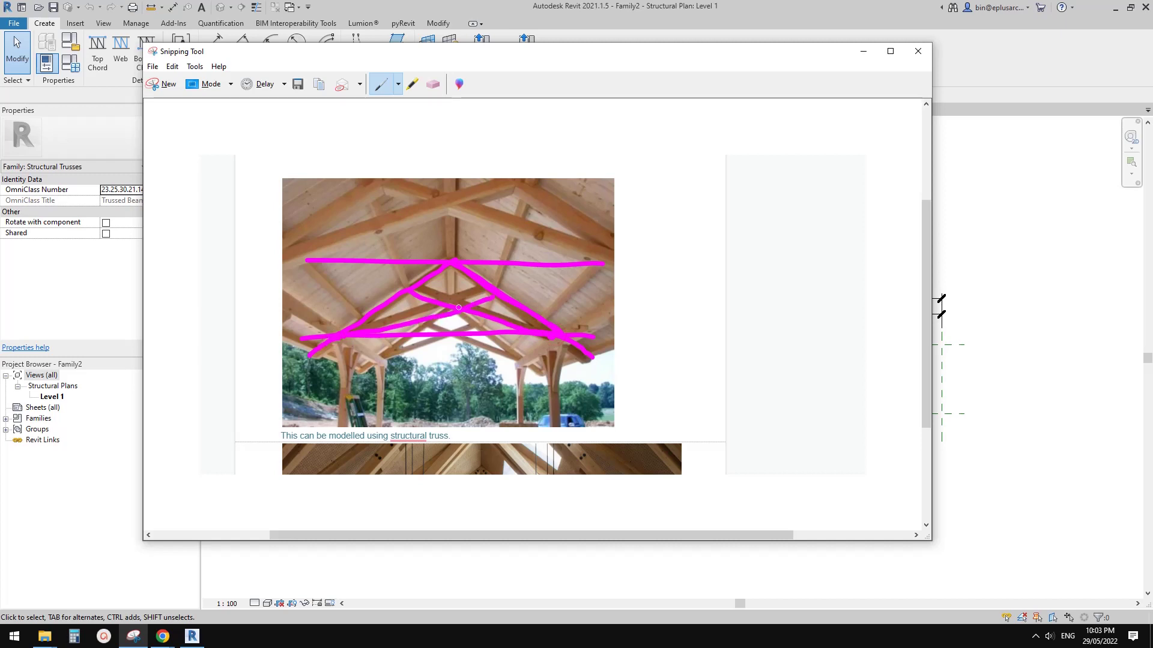
Switch to Revit and draw two straight top chords from the lower end intersections of the reference planes up to the top center intersection
left_click(191, 635)
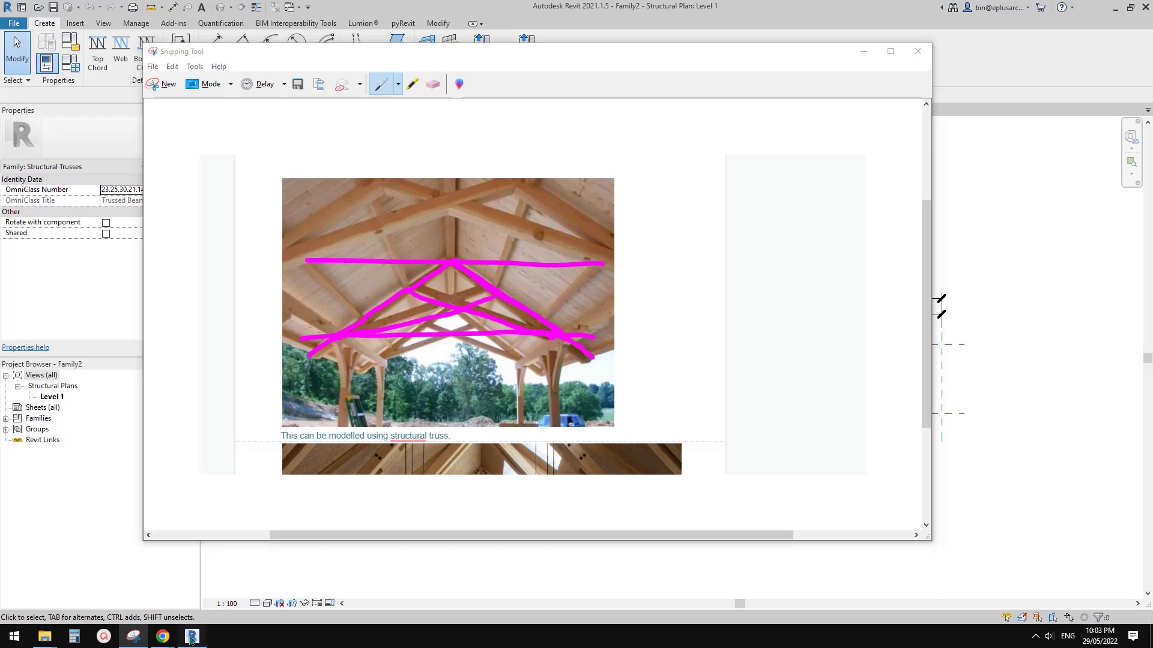
scroll(589, 377, "up", 1)
middle_click_drag(634, 372, 561, 380)
scroll(552, 380, "down", 2)
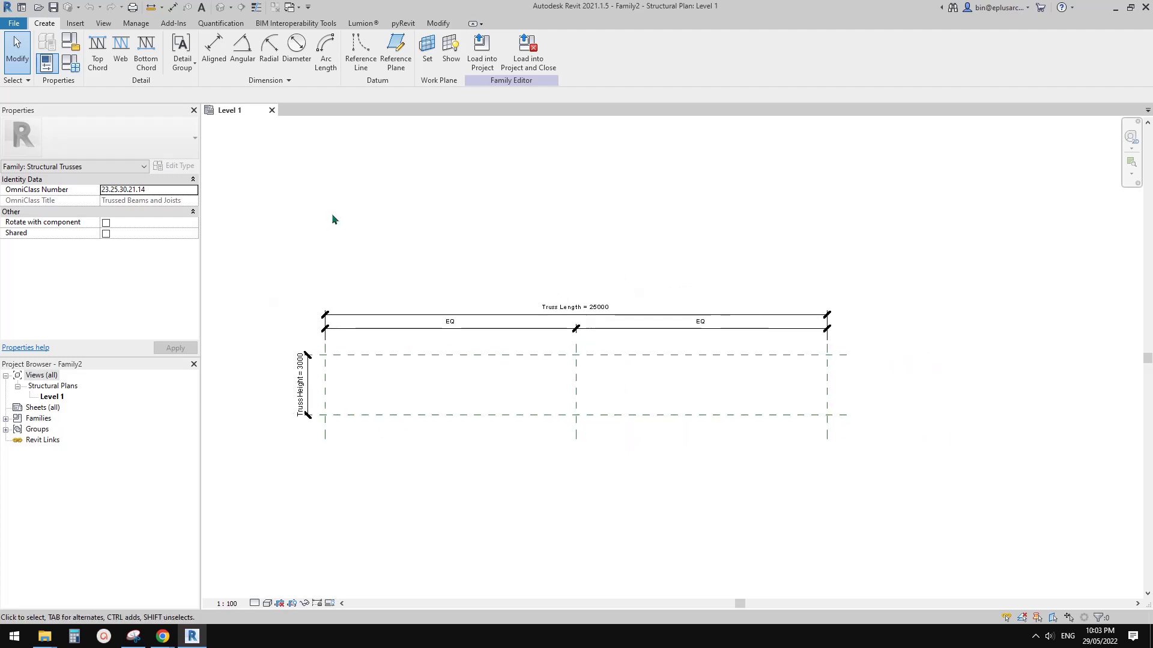
left_click(97, 57)
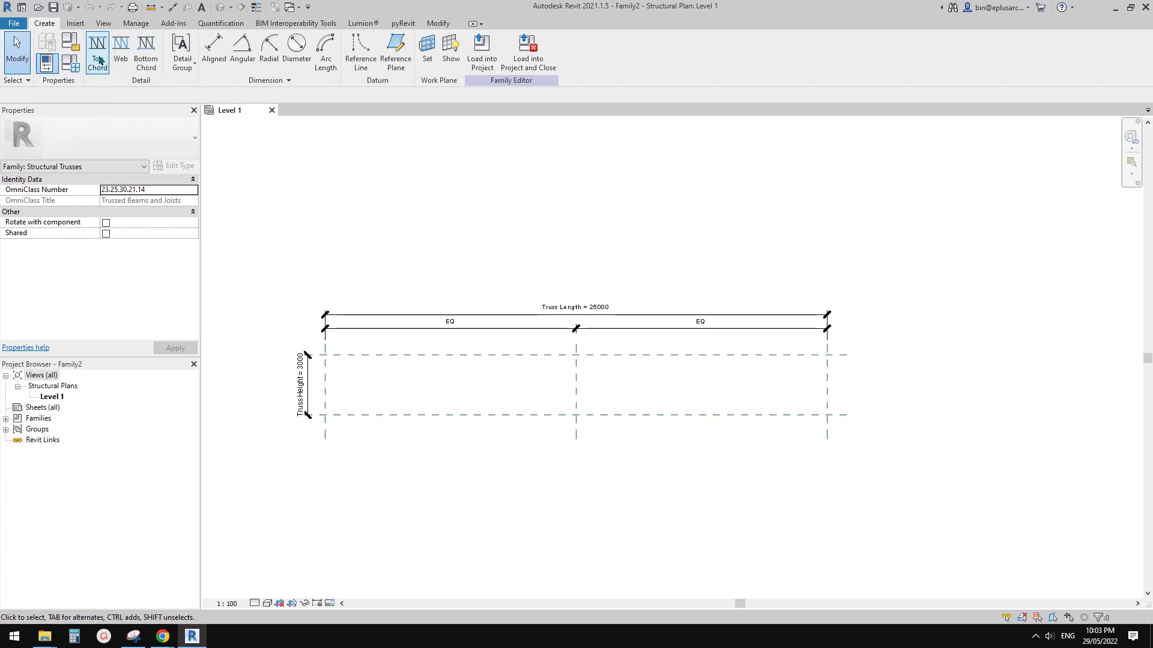
left_click(325, 415)
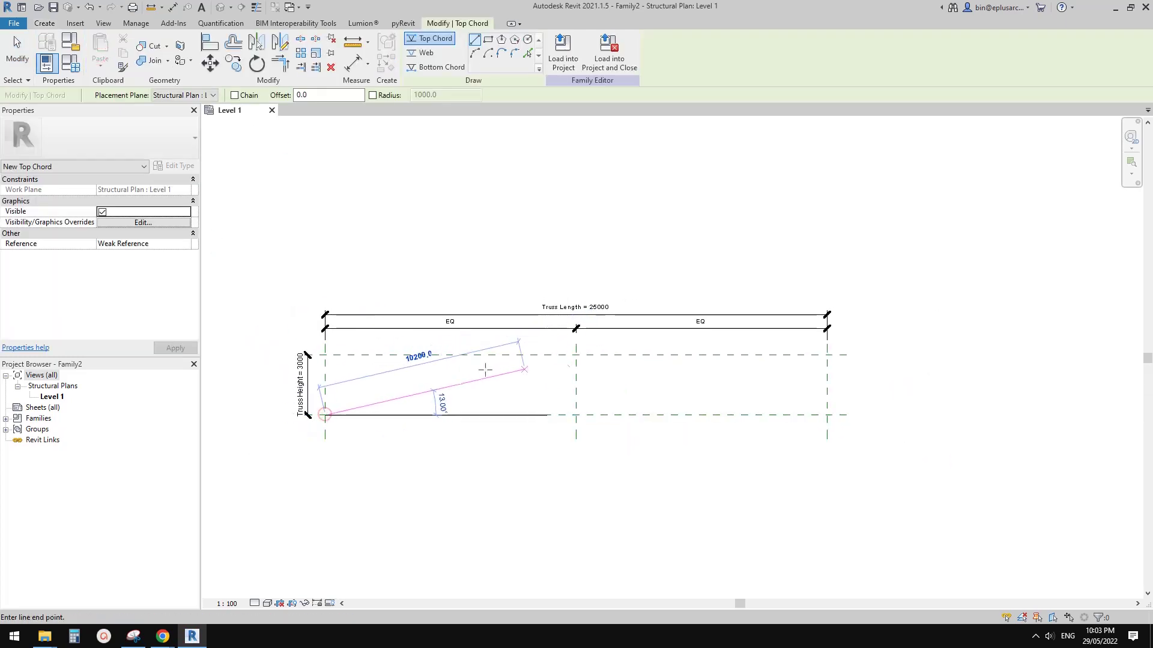
left_click(576, 355)
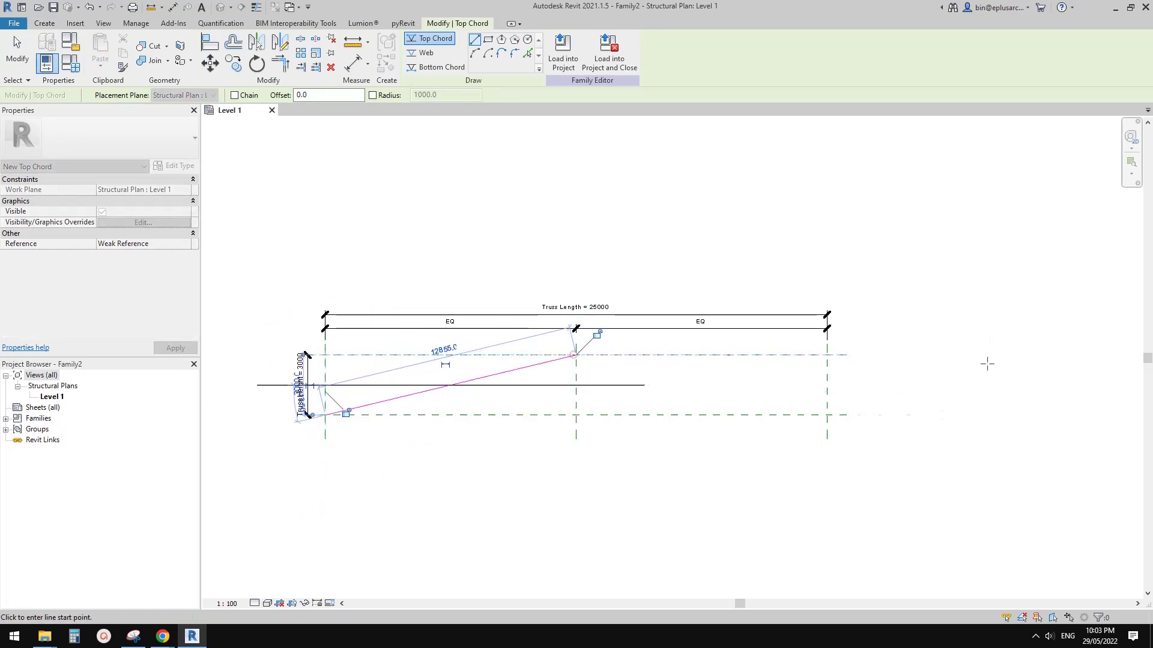
left_click(827, 415)
left_click(575, 354)
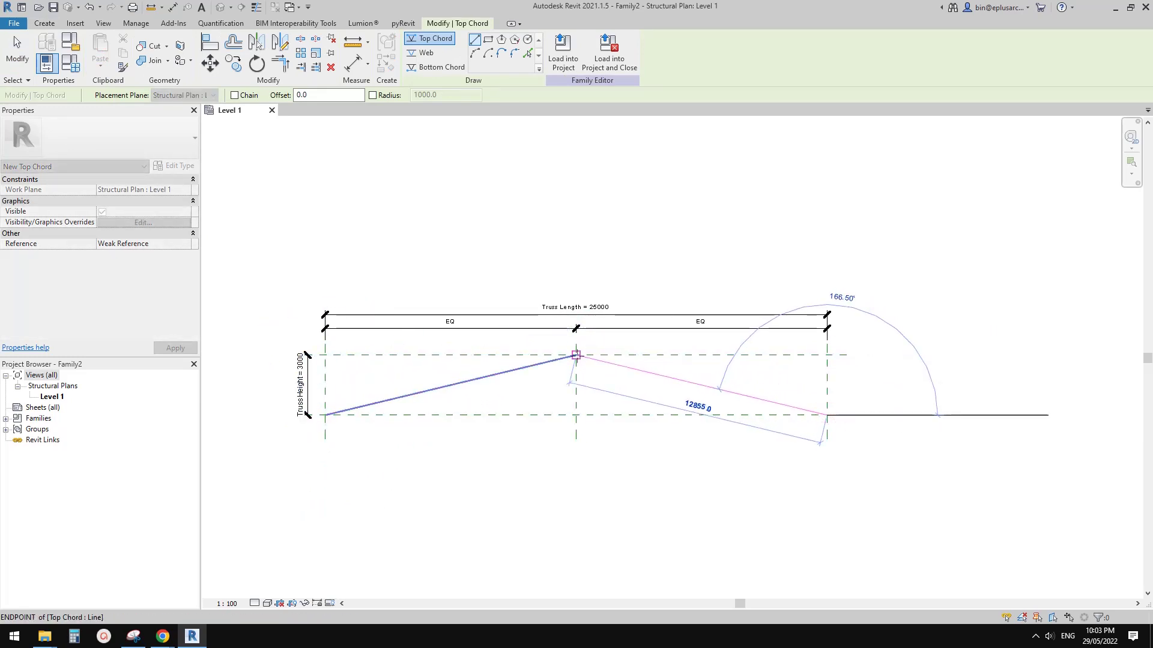
scroll(885, 424, "up", 1)
key("Escape")
key("Escape")
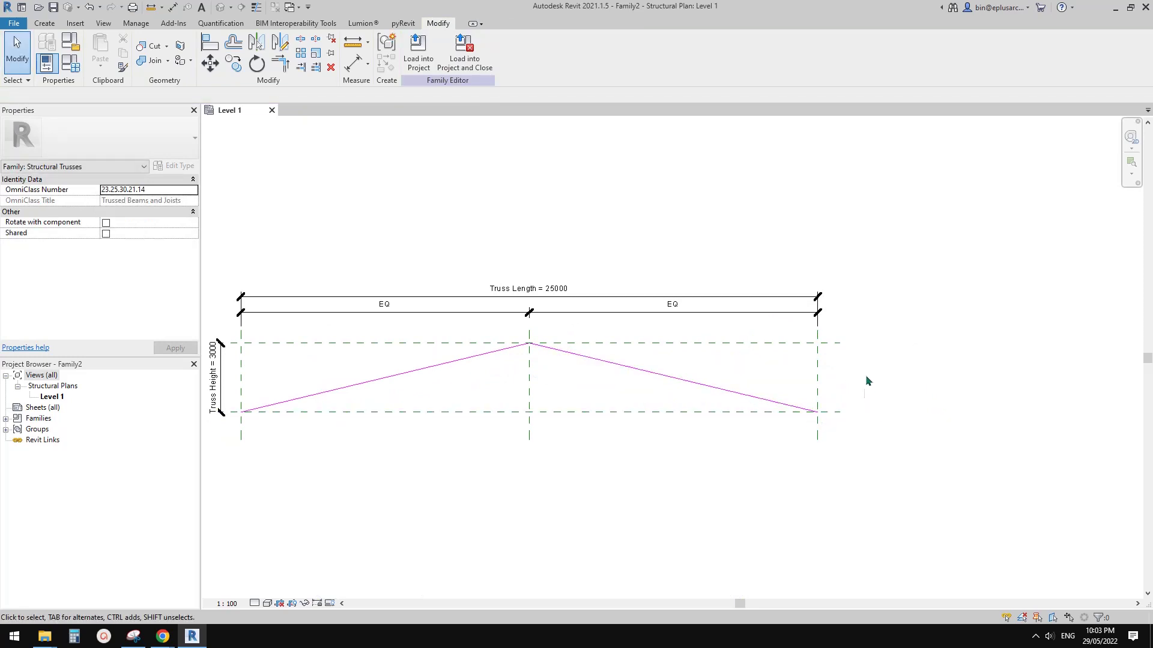
scroll(861, 408, "down", 1)
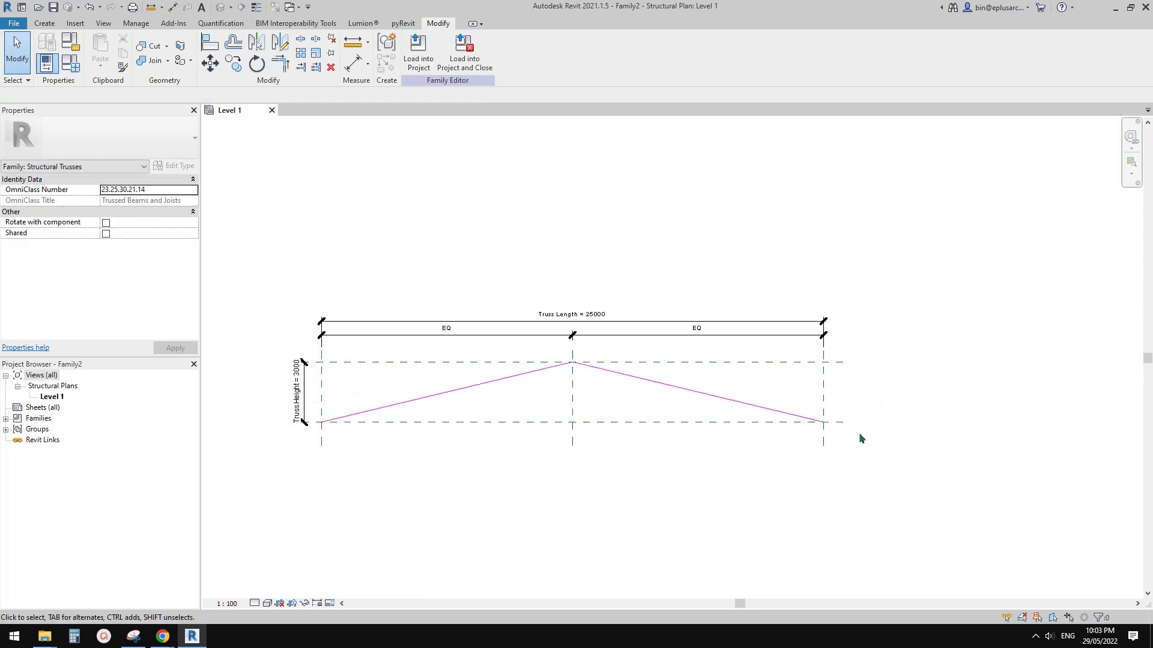
left_click(810, 423)
scroll(811, 425, "up", 1)
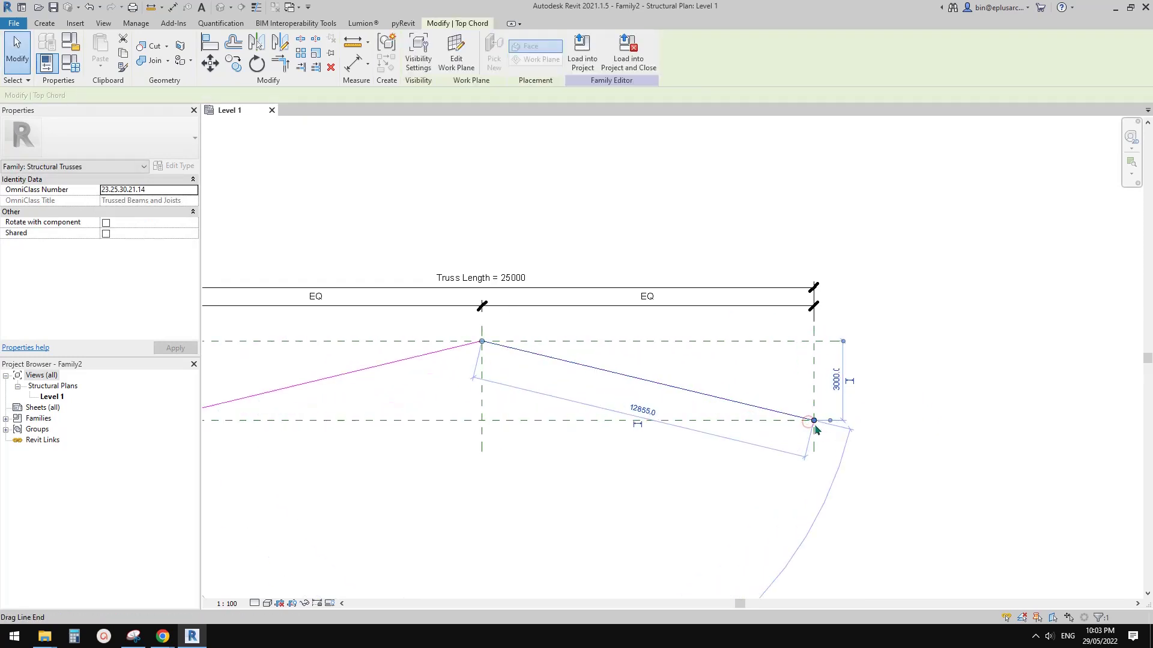
left_click(898, 448)
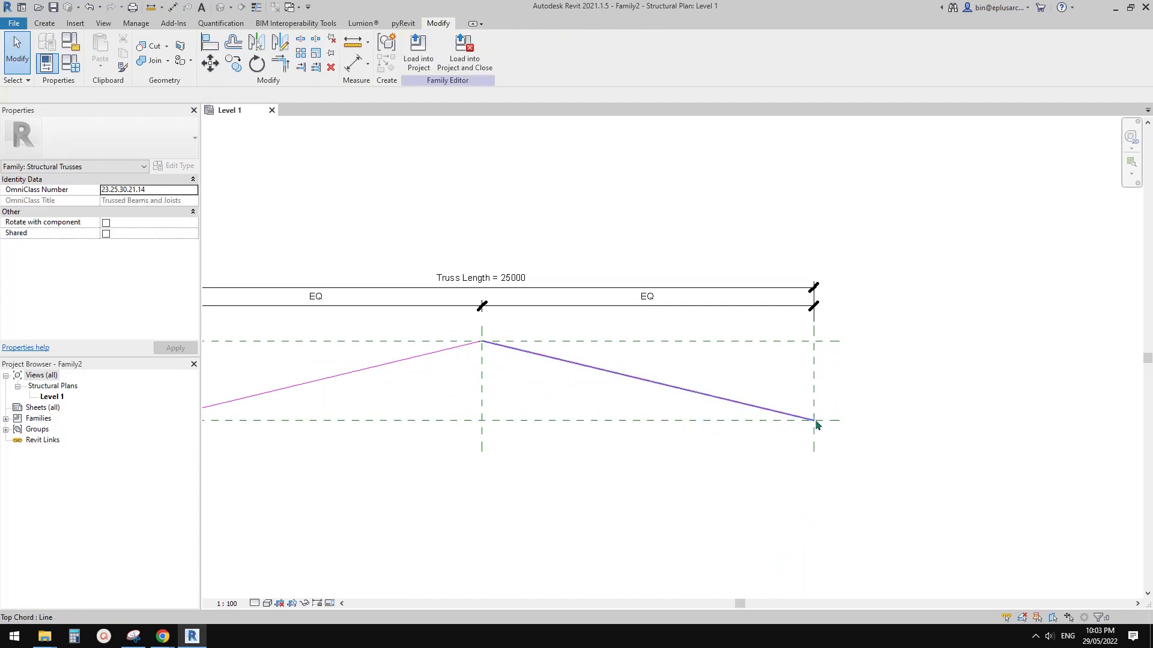
Draw a vertical reference plane about 1900 mm outside the truss's right end
scroll(824, 422, "down", 1)
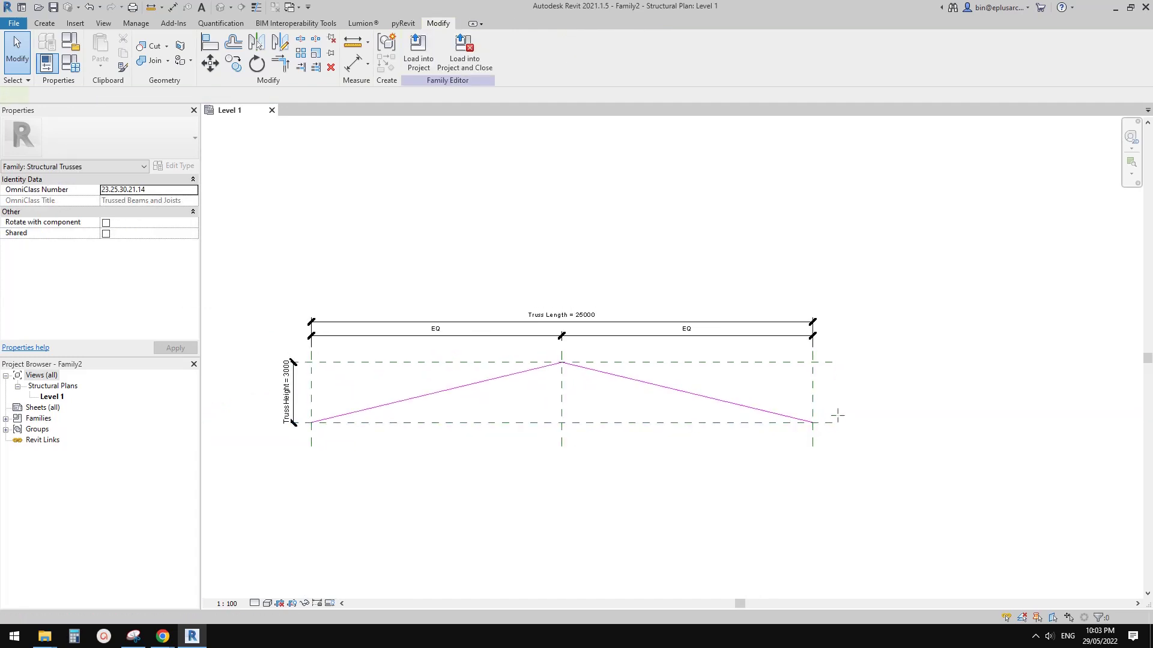
key("r")
key("p")
left_click(850, 459)
left_click(848, 343)
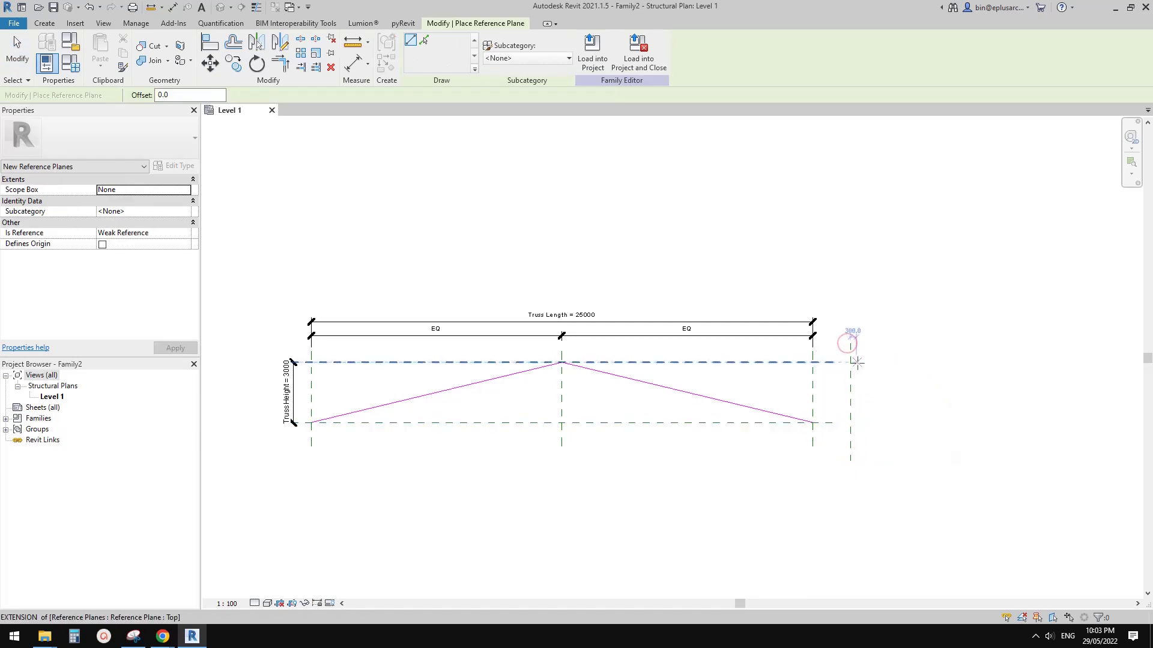
left_click(262, 459)
left_click(271, 344)
key("Escape")
key("Escape")
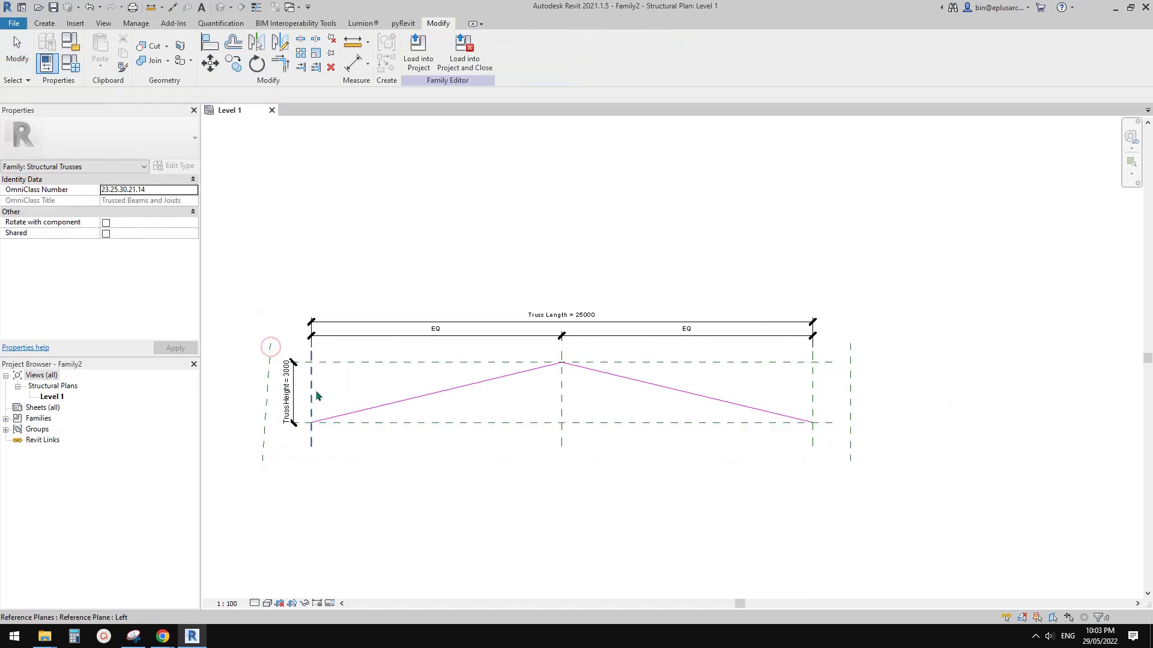
left_click(266, 375)
key("Delete")
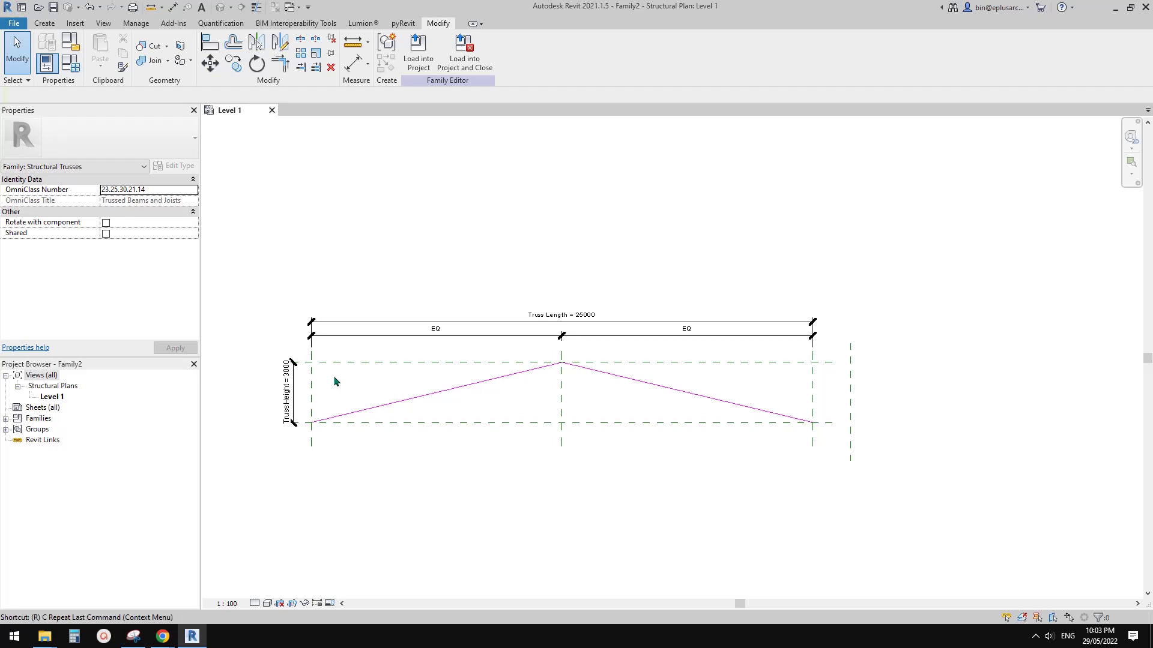
Draw a vertical reference plane about 2610 mm outside the truss's left end
key("r")
key("p")
left_click(259, 466)
left_click(259, 315)
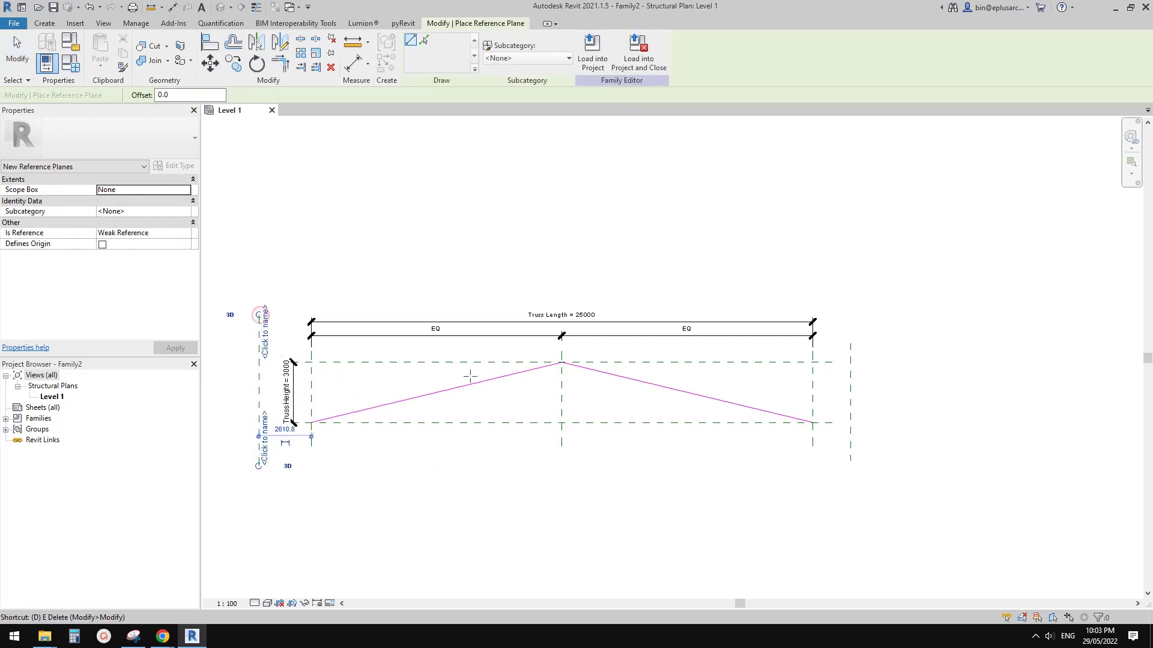
Add aligned dimensions from each outer reference plane to the adjacent truss end plane, placed below the truss
key("d")
key("i")
left_click(850, 399)
left_click(812, 399)
left_click(831, 498)
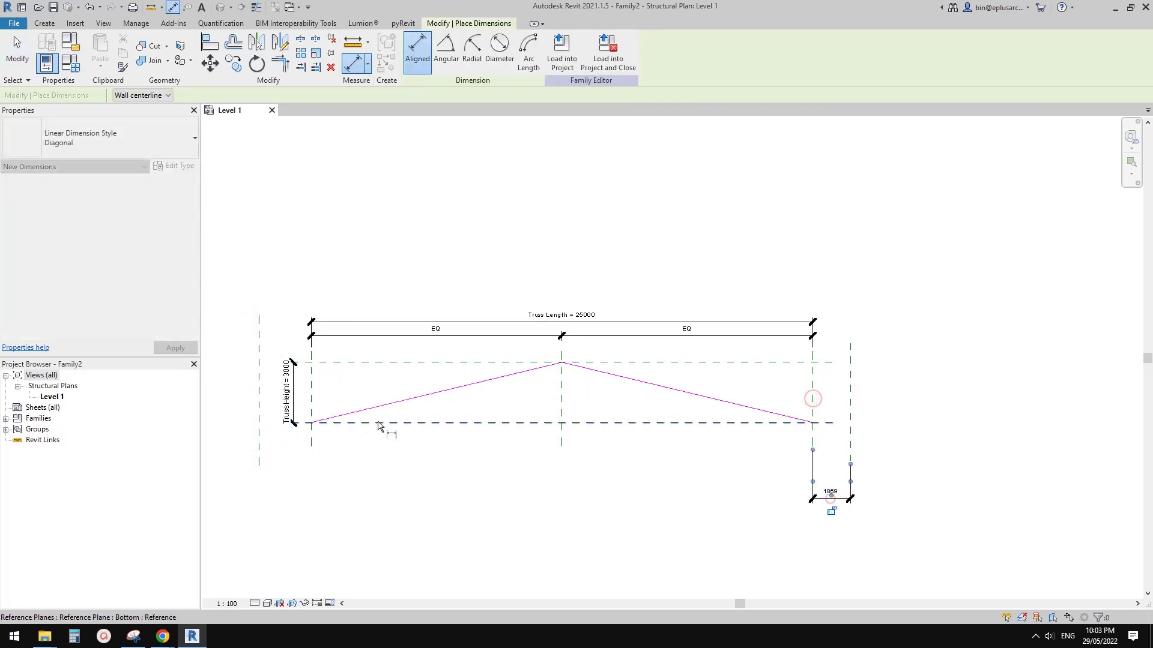
left_click(259, 442)
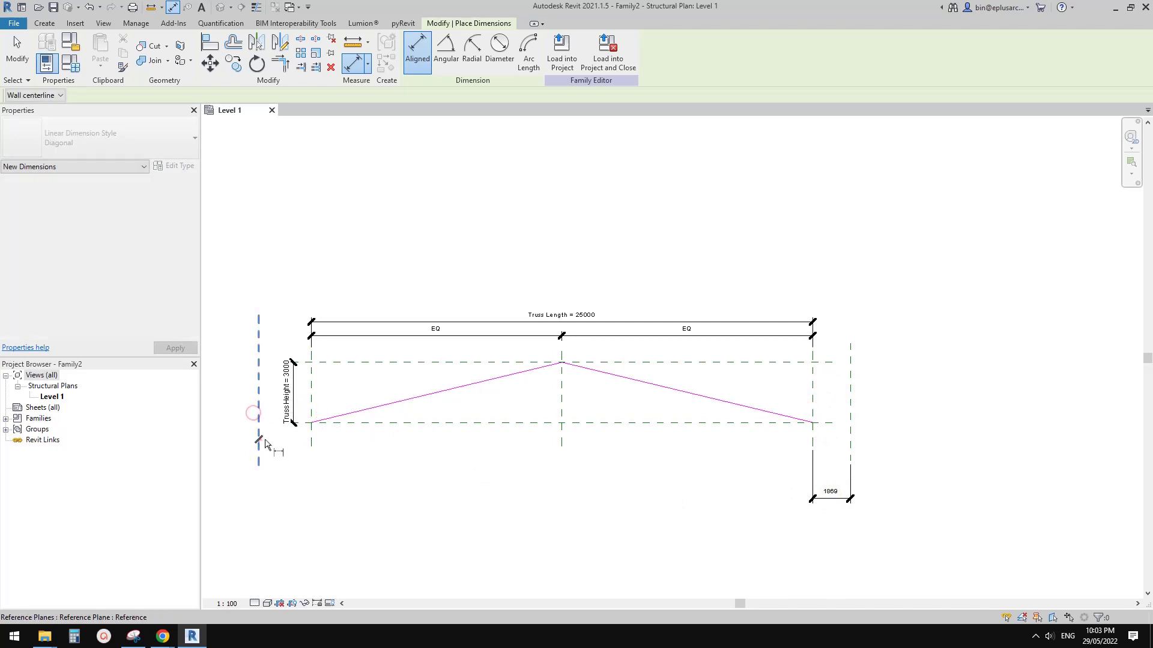
left_click(310, 447)
left_click(307, 471)
key("Escape")
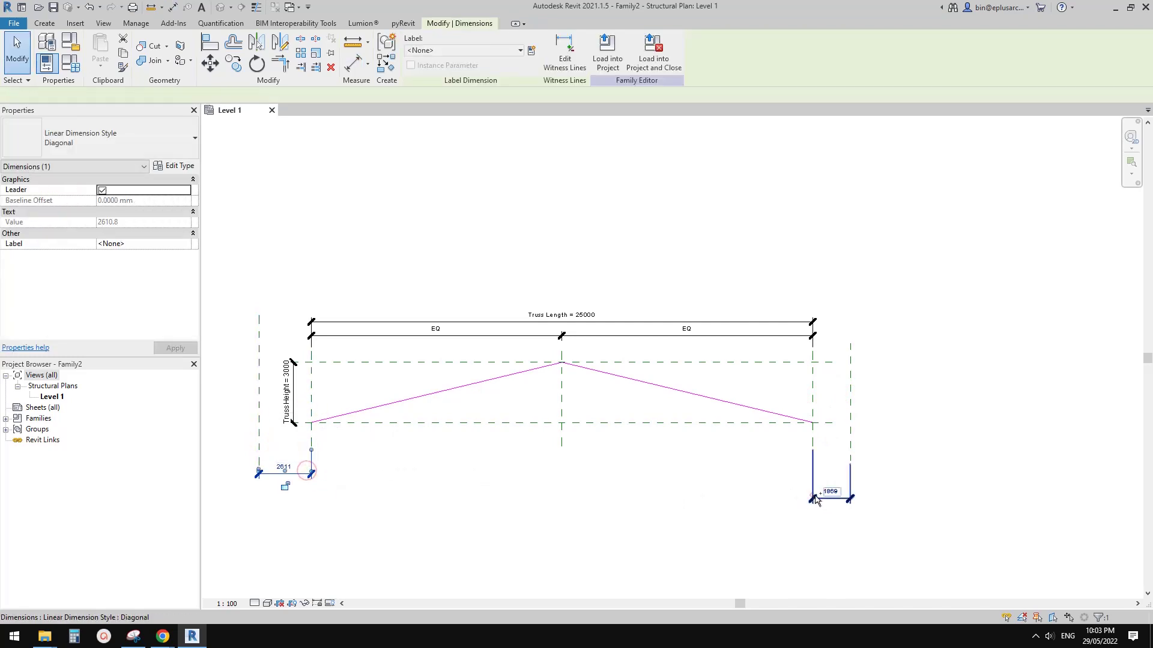
Label both outer overhang dimensions with a new type length parameter named W1, grouped under Dimensions
left_click(815, 499, "ctrl")
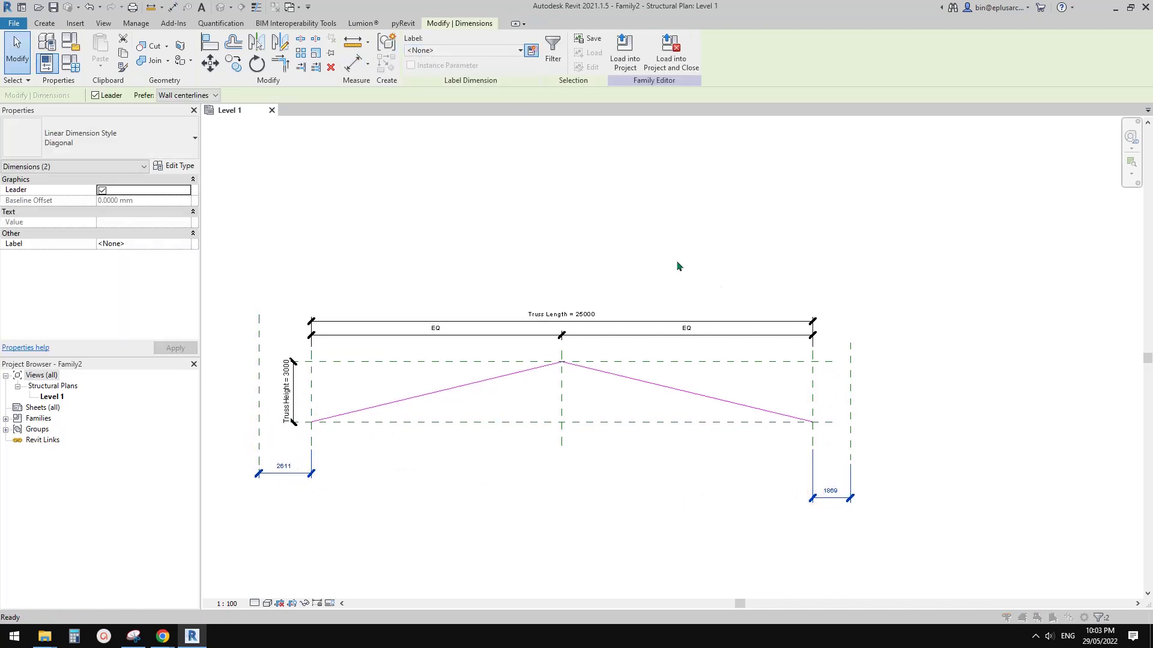
left_click(532, 50)
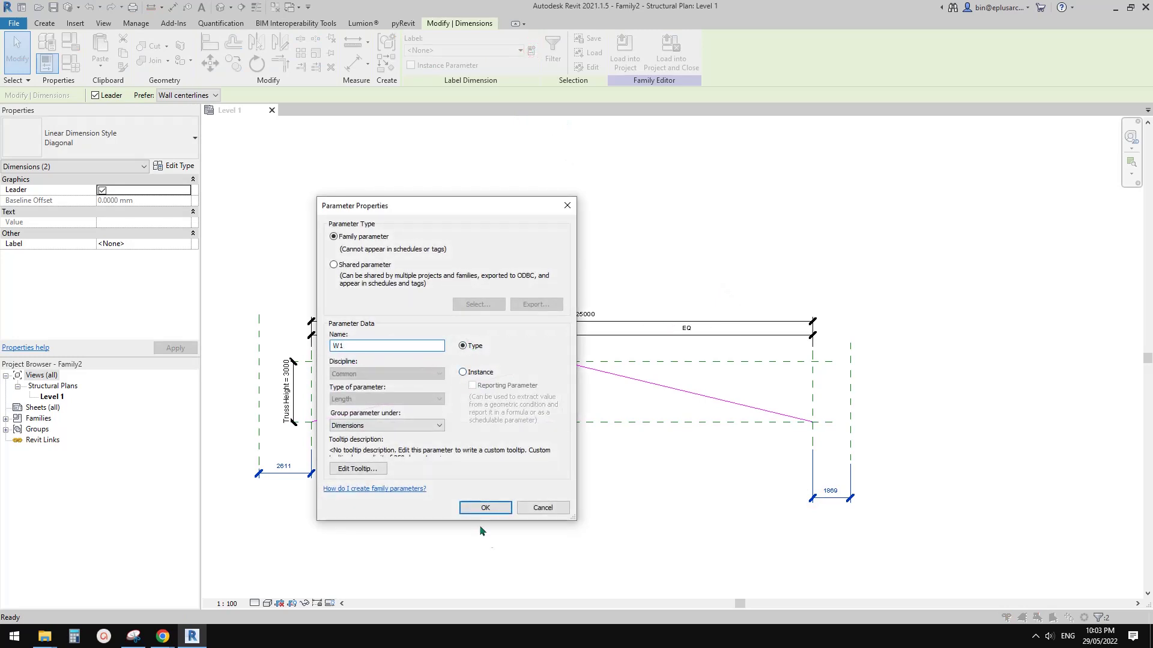
left_click(485, 507)
Draw a top chord extension from the right support intersection, collinear with the sloping chord, out to the right outer reference plane
scroll(803, 408, "up", 1)
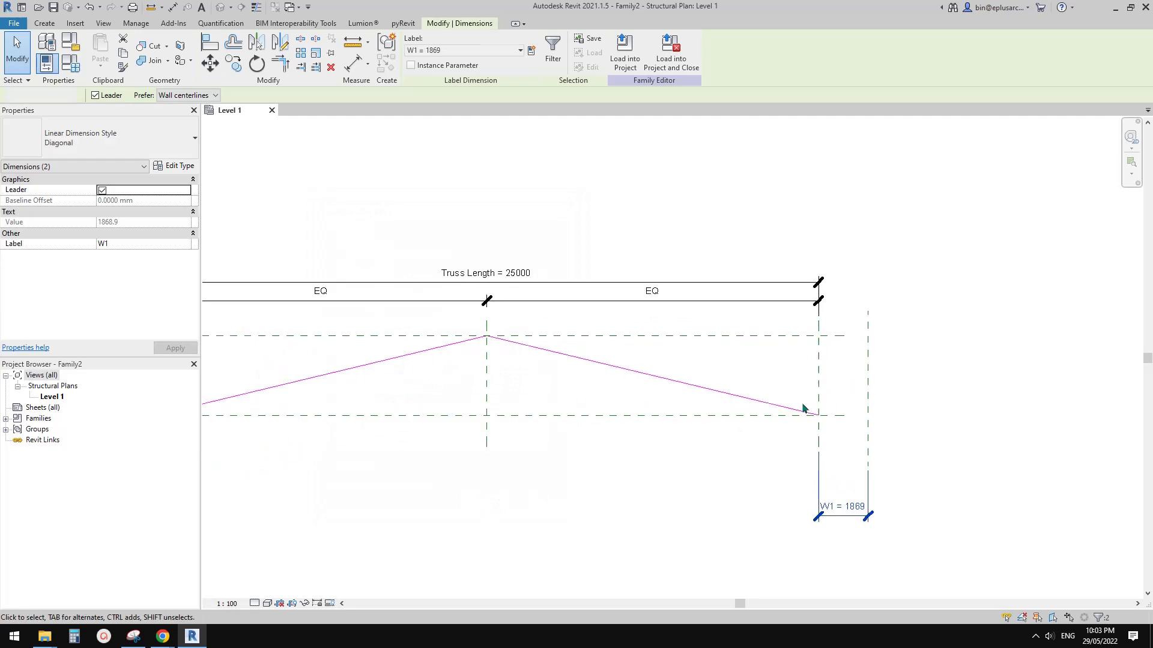
left_click(291, 137)
left_click(45, 23)
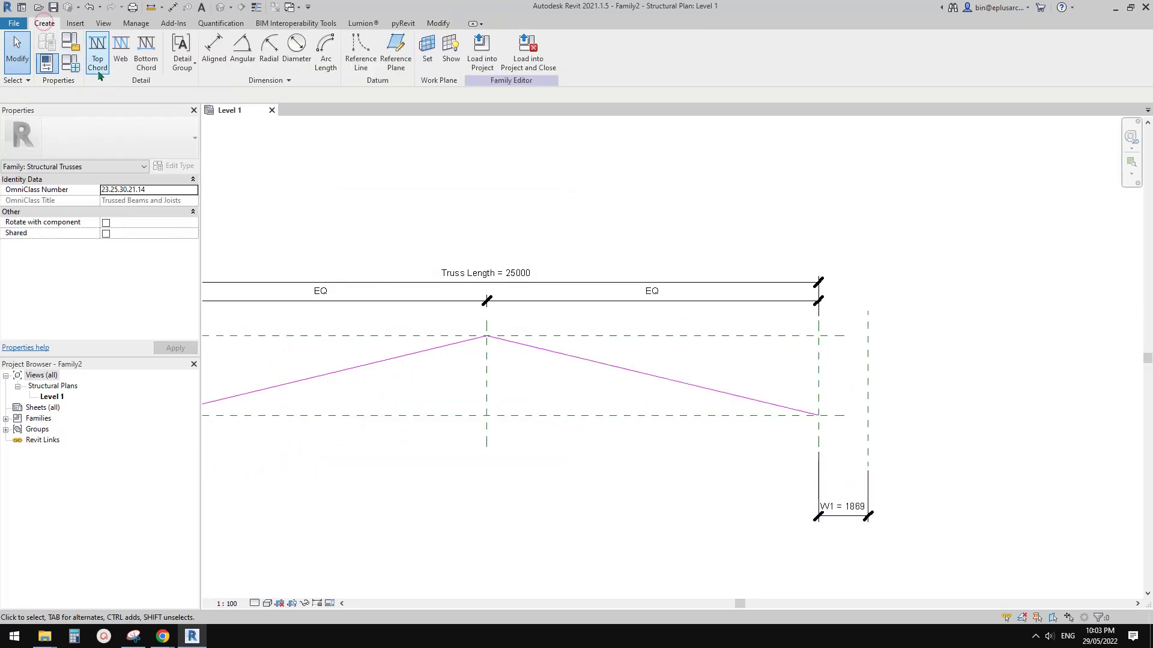
left_click(98, 60)
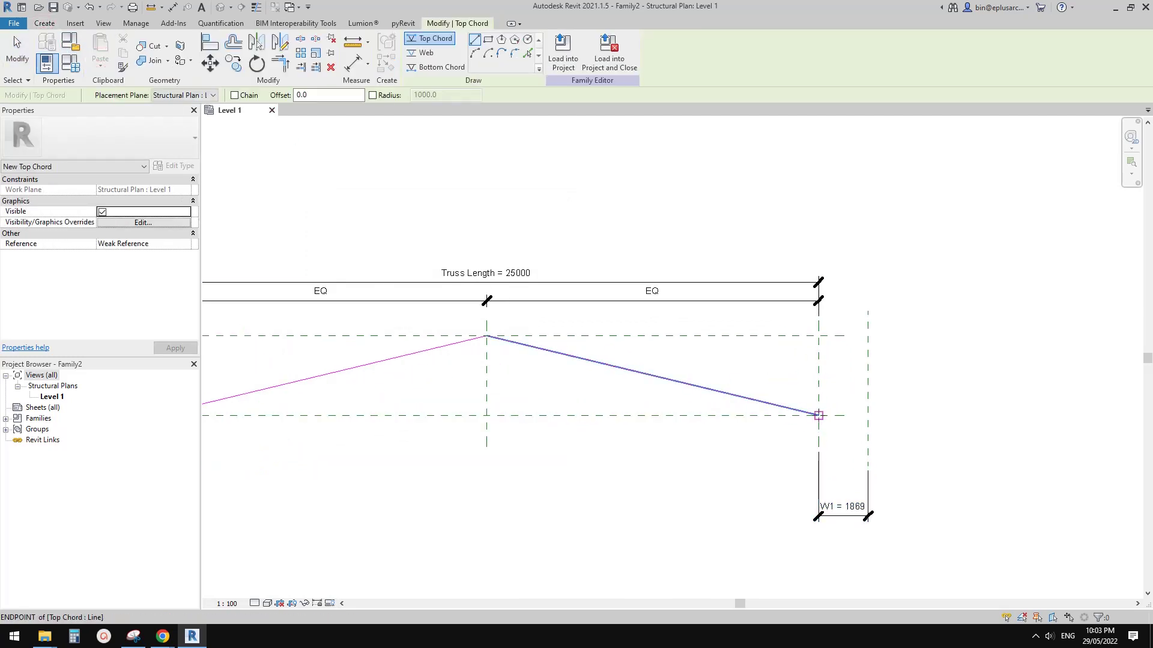
left_click(818, 414)
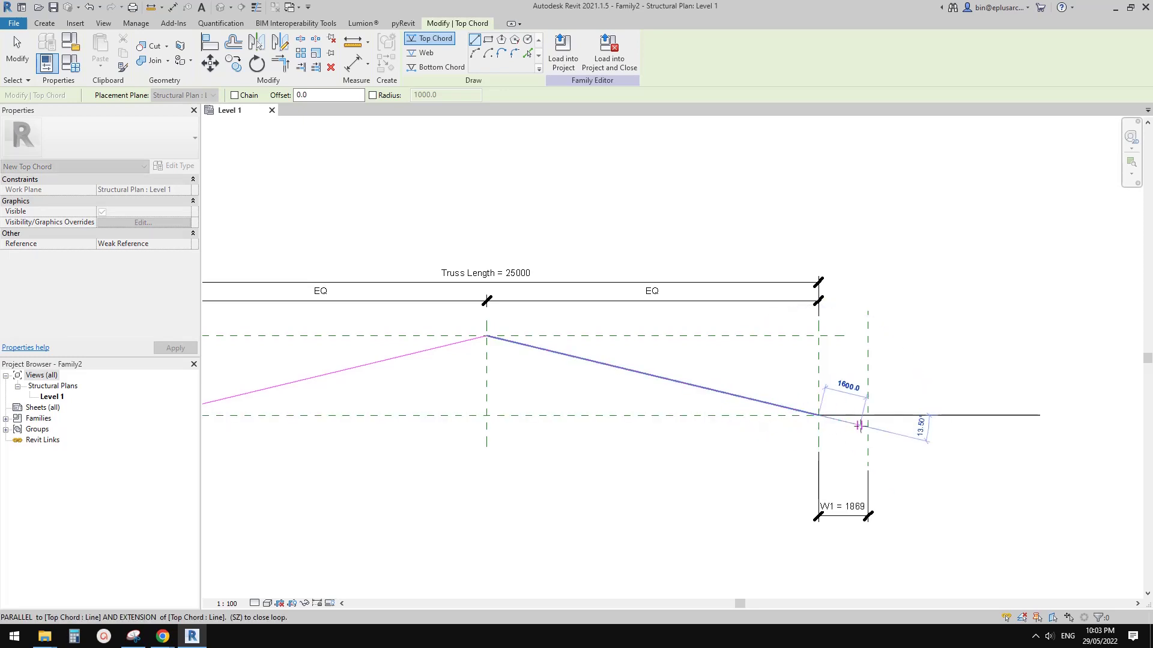
left_click(868, 426)
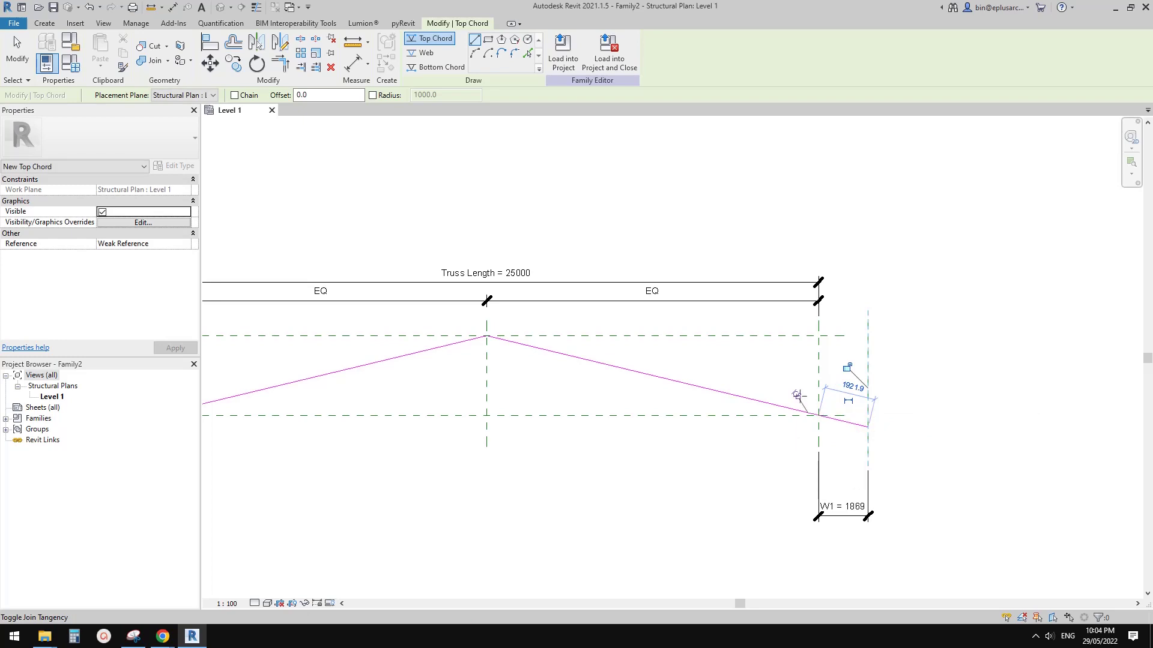
key("Escape")
key("Escape")
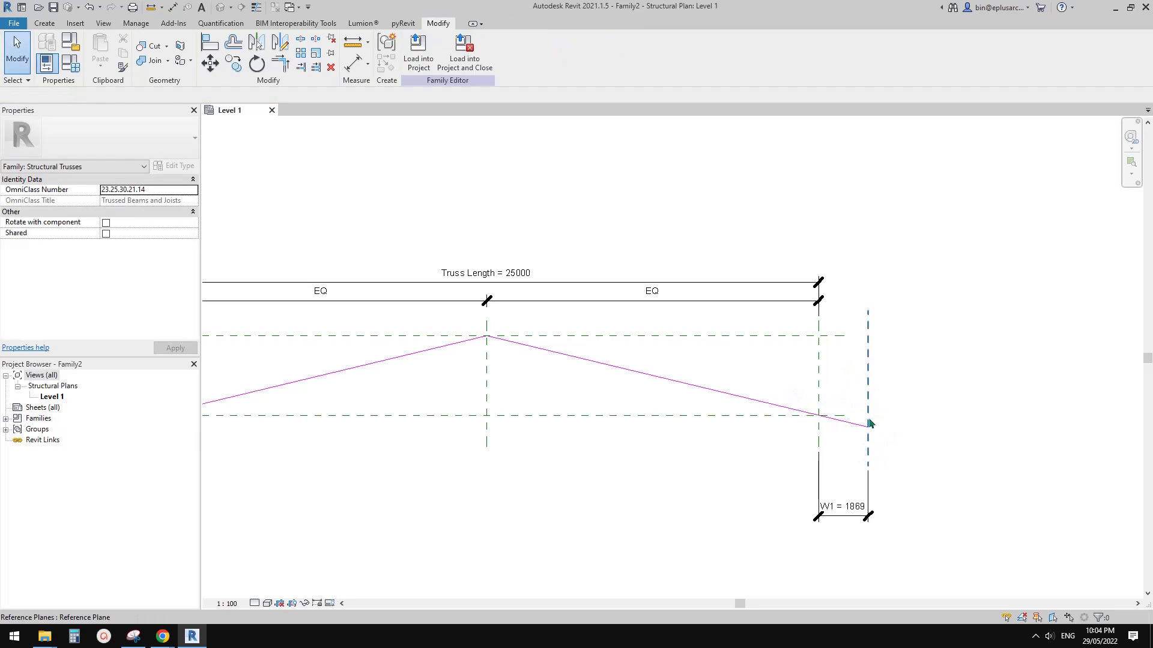
Align the free end of the right overhang chord to the right outer reference plane and lock the alignment
left_click(862, 427)
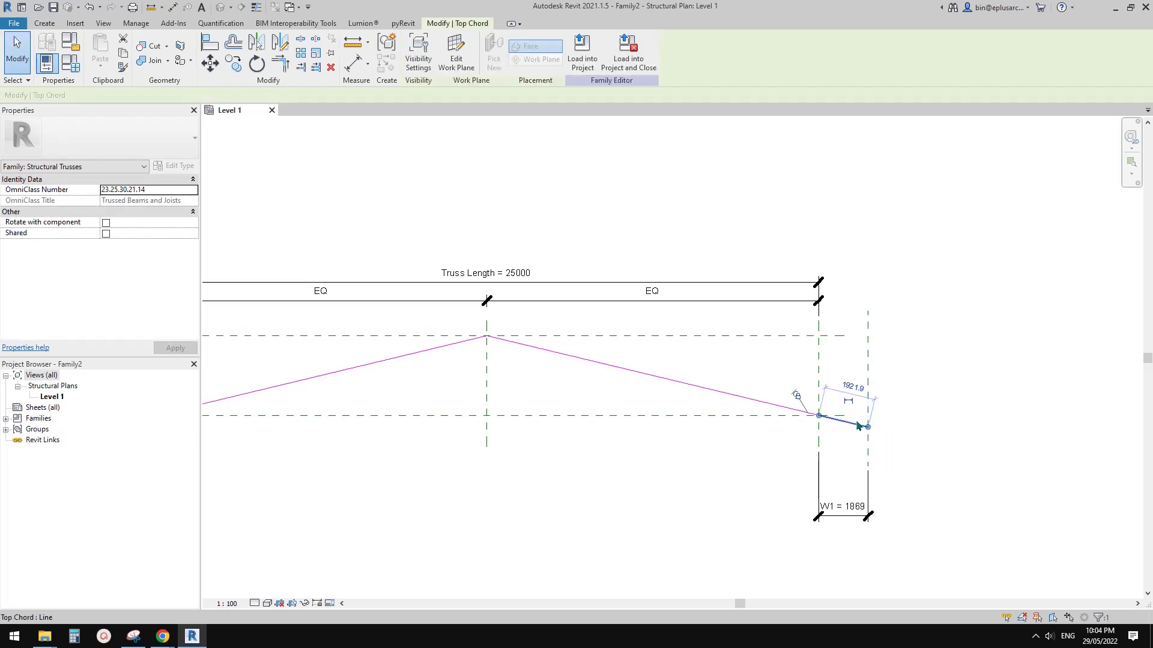
key("Escape")
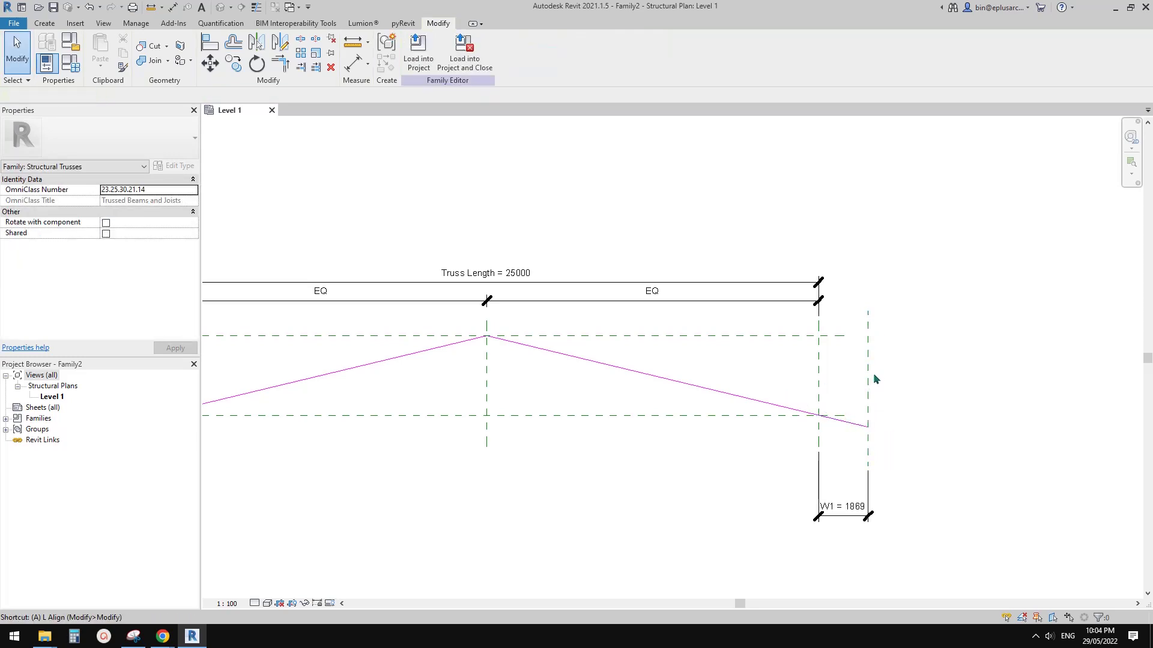
key("a")
key("l")
left_click(872, 364)
left_click(870, 428)
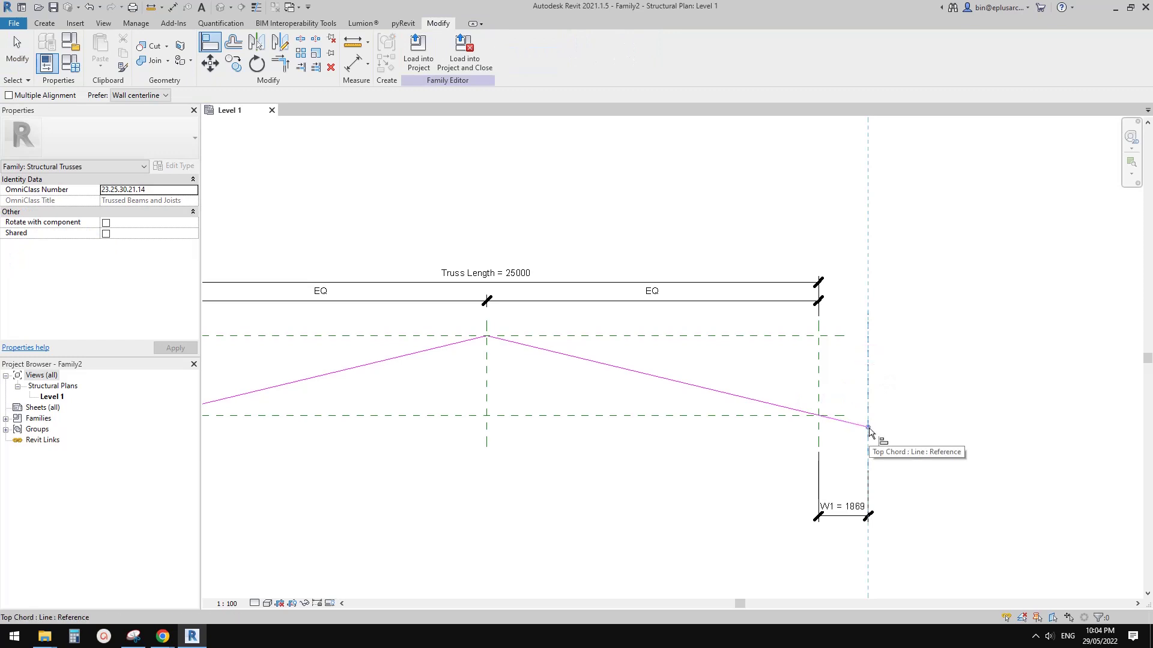
left_click(847, 368)
Extend the left top chord collinearly to the left outer reference plane, locking its end to the plane and its join tangency
middle_click_drag(629, 381, 911, 358)
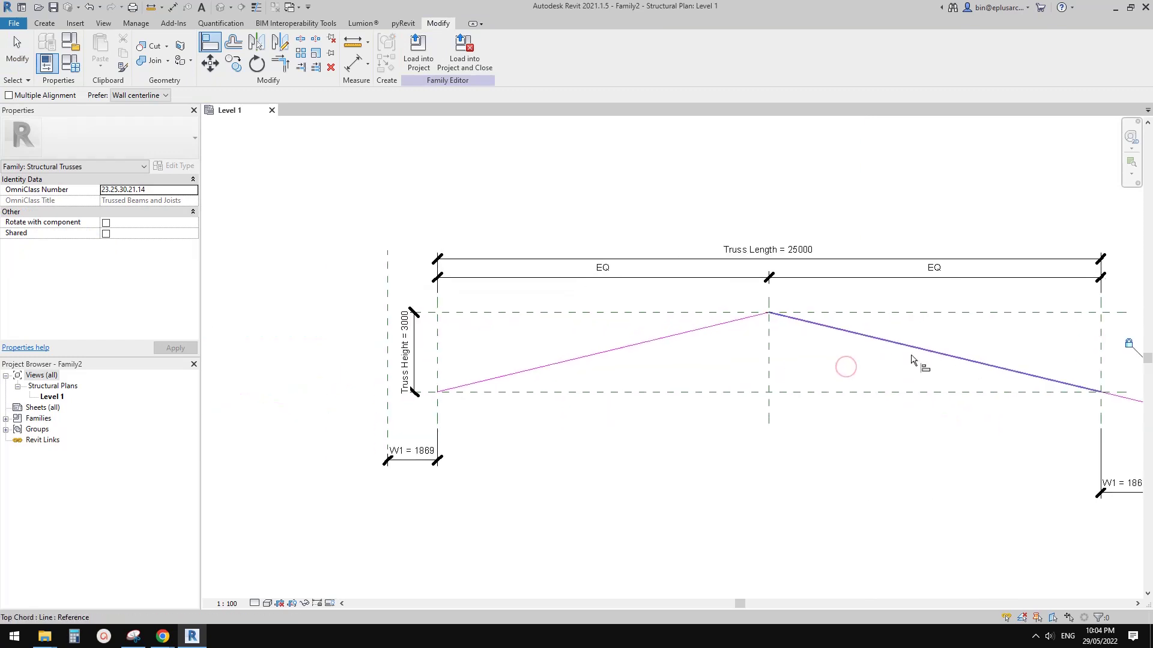
middle_click_drag(640, 288, 625, 301)
left_click(45, 23)
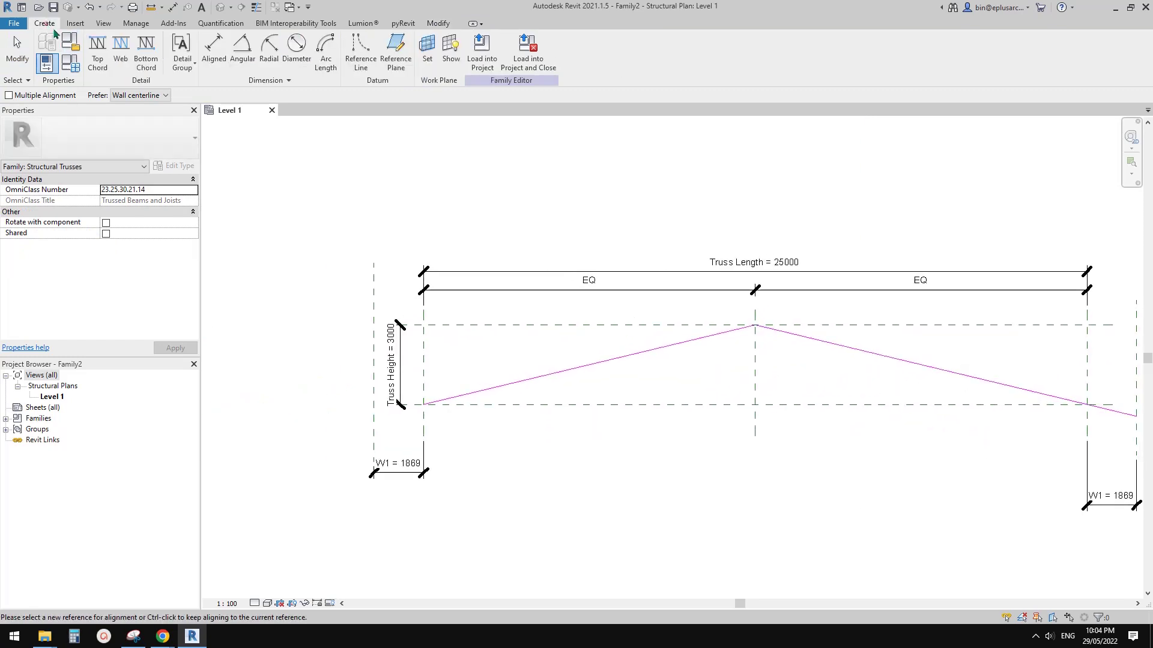
left_click(95, 50)
left_click(424, 406)
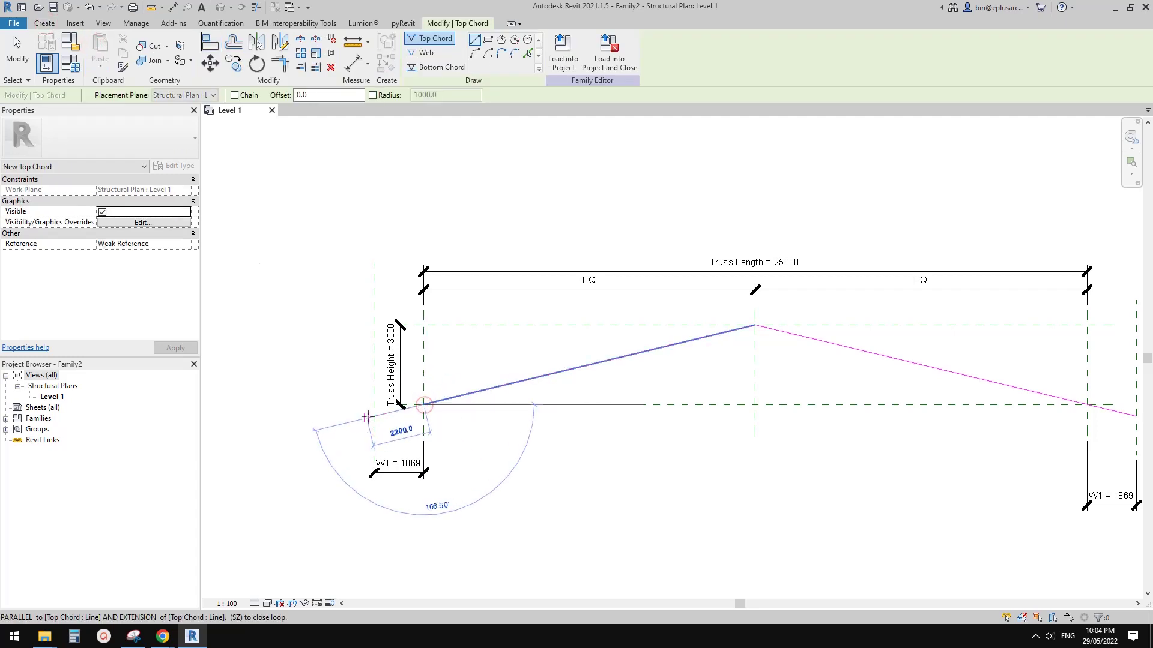
left_click(372, 416)
left_click(352, 342)
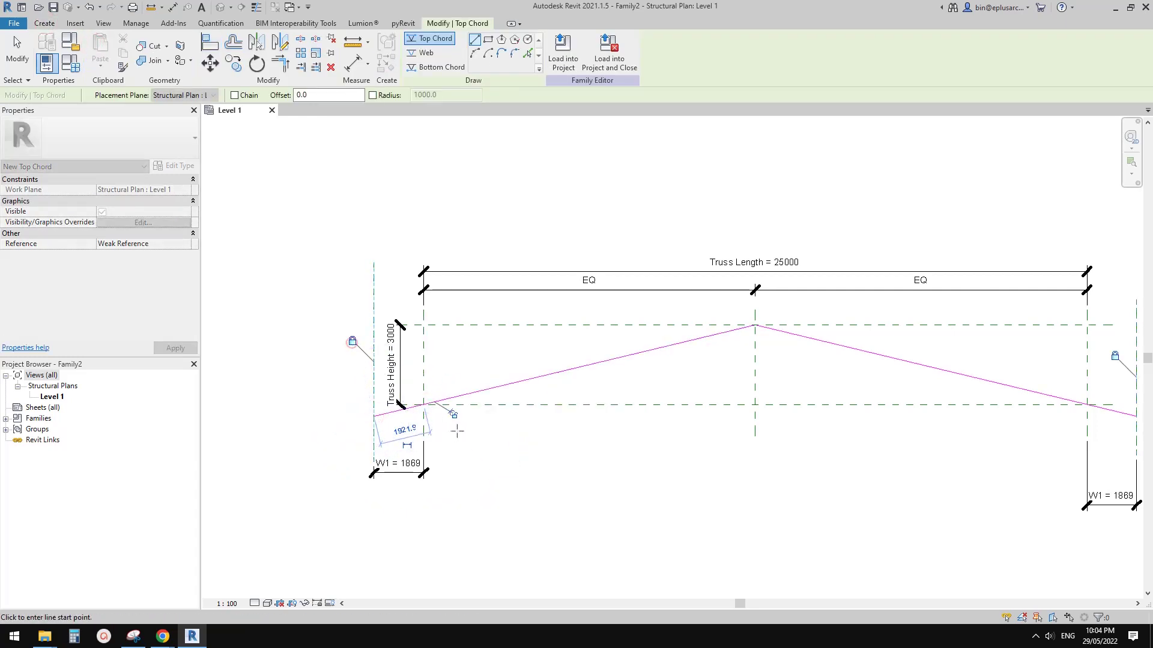
left_click(454, 416)
key("Escape")
key("Escape")
scroll(713, 406, "down", 2)
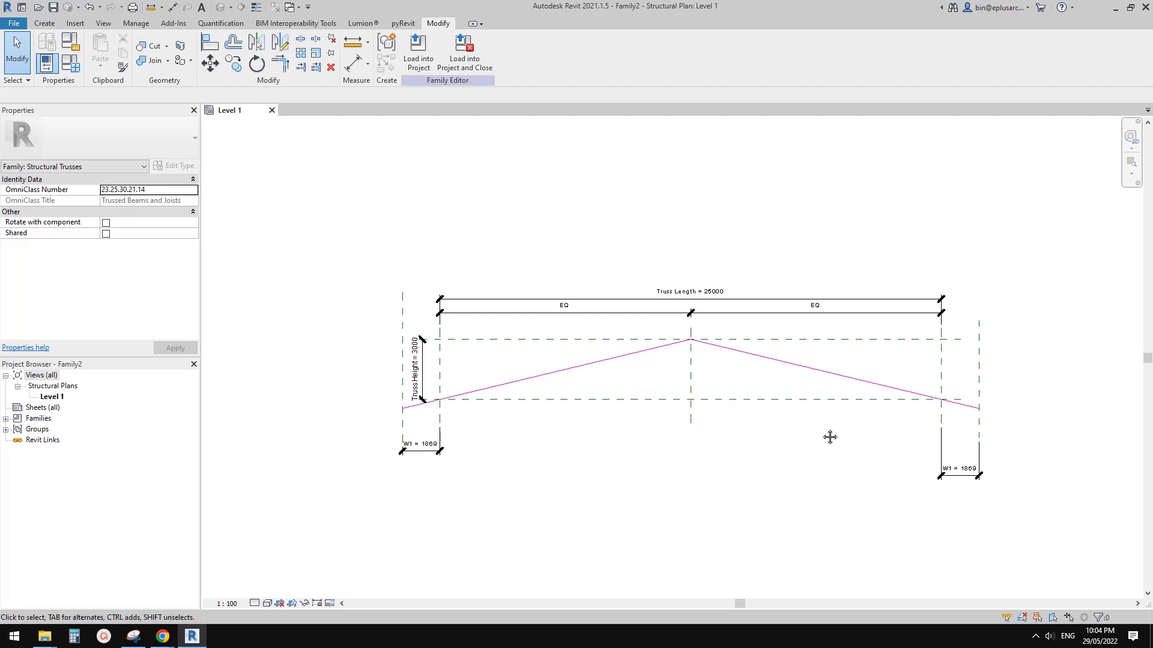
Set the W1 overhang dimension to 2000 mm
scroll(831, 437, "up", 1)
mouse_move(1000, 372)
left_mouse_down()
mouse_move(1059, 379)
mouse_move(997, 380)
mouse_move(1056, 381)
mouse_move(1002, 388)
left_mouse_up()
scroll(962, 398, "up", 2)
key("Escape")
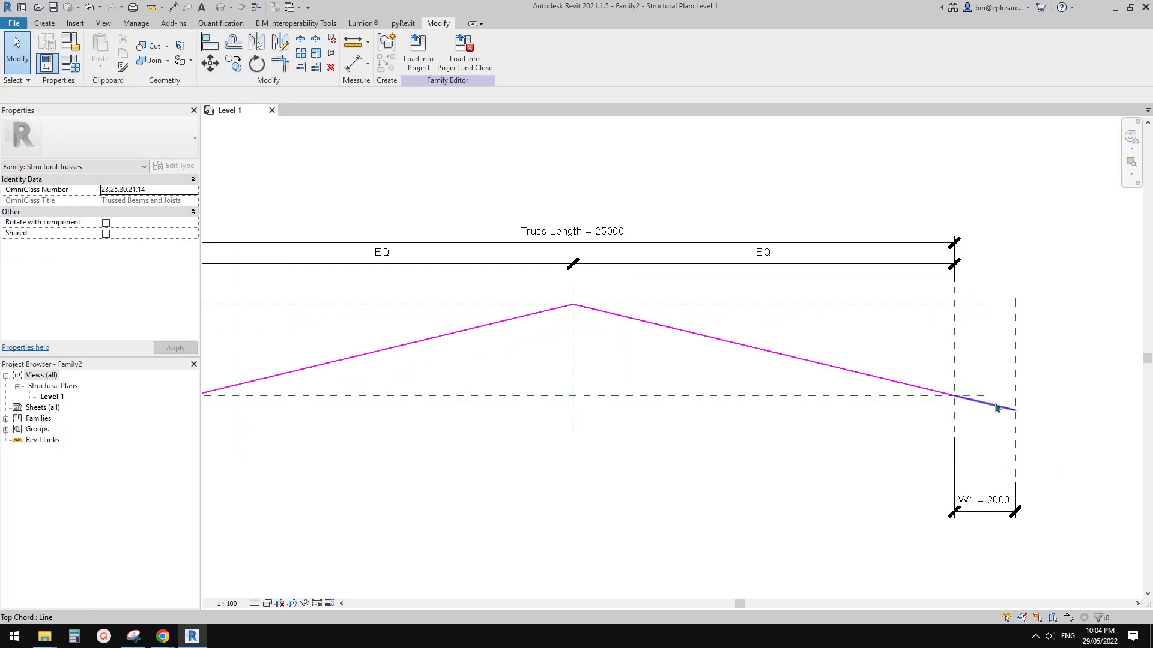
scroll(866, 411, "down", 1)
middle_click_drag(866, 411, 945, 407)
left_click(752, 324)
key("Escape")
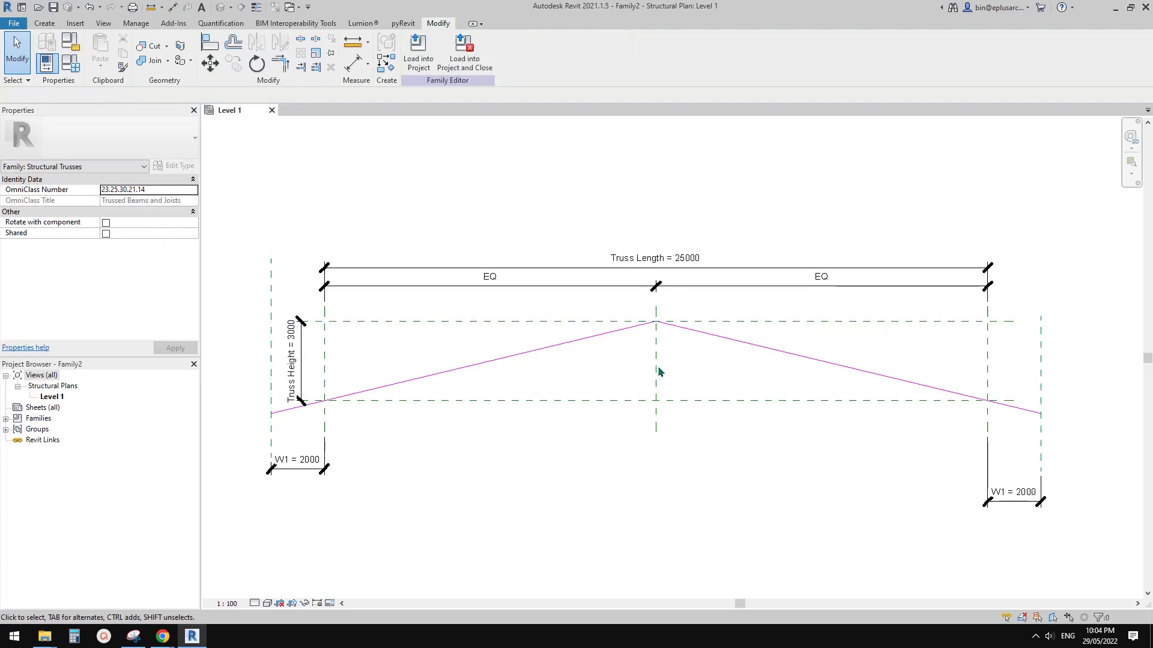
Set the Truss Height family parameter to 5000 and apply it to flex the truss
mouse_move(616, 374)
middle_mouse_down()
mouse_move(641, 355)
mouse_move(619, 353)
middle_mouse_up()
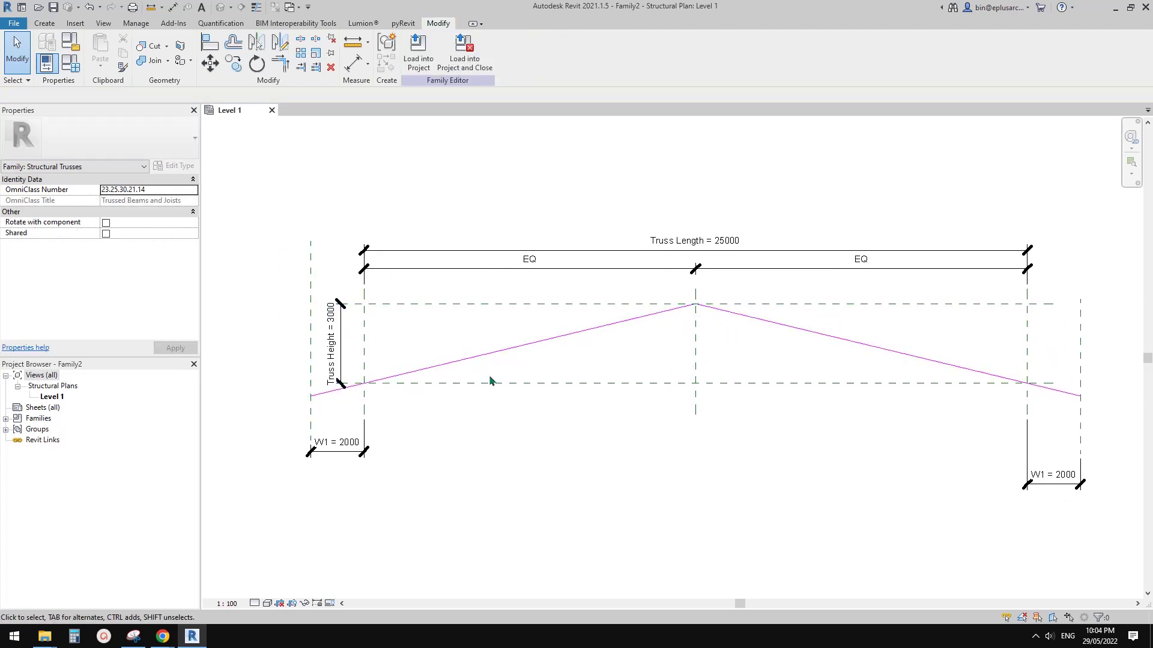
left_click(74, 70)
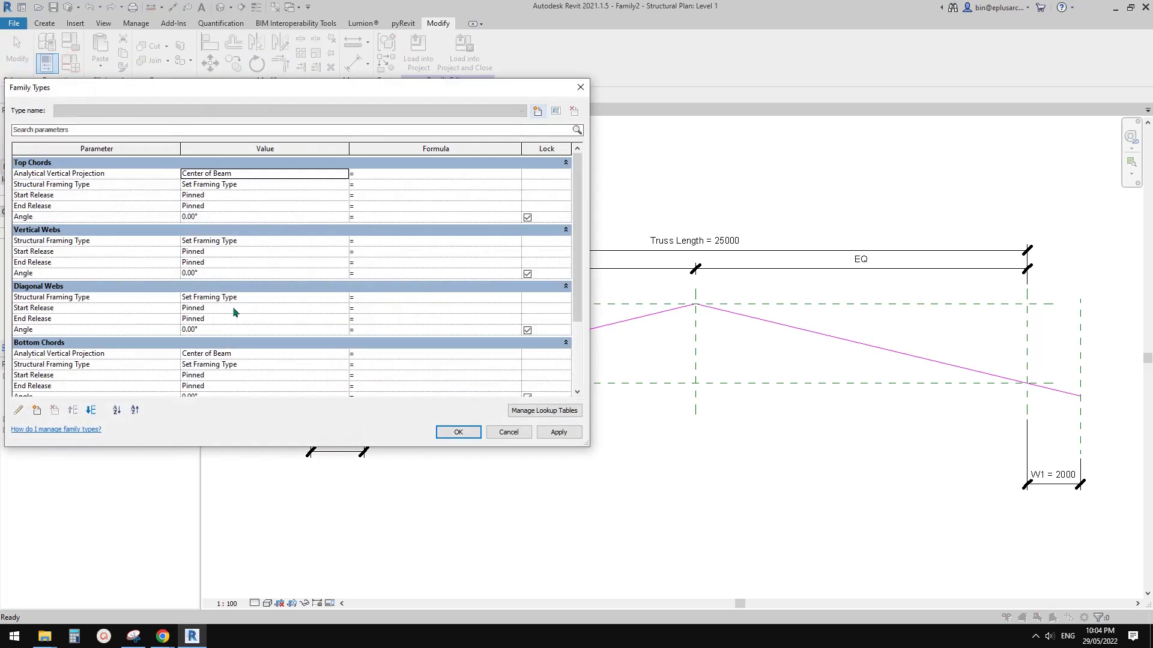
scroll(255, 273, "down", 4)
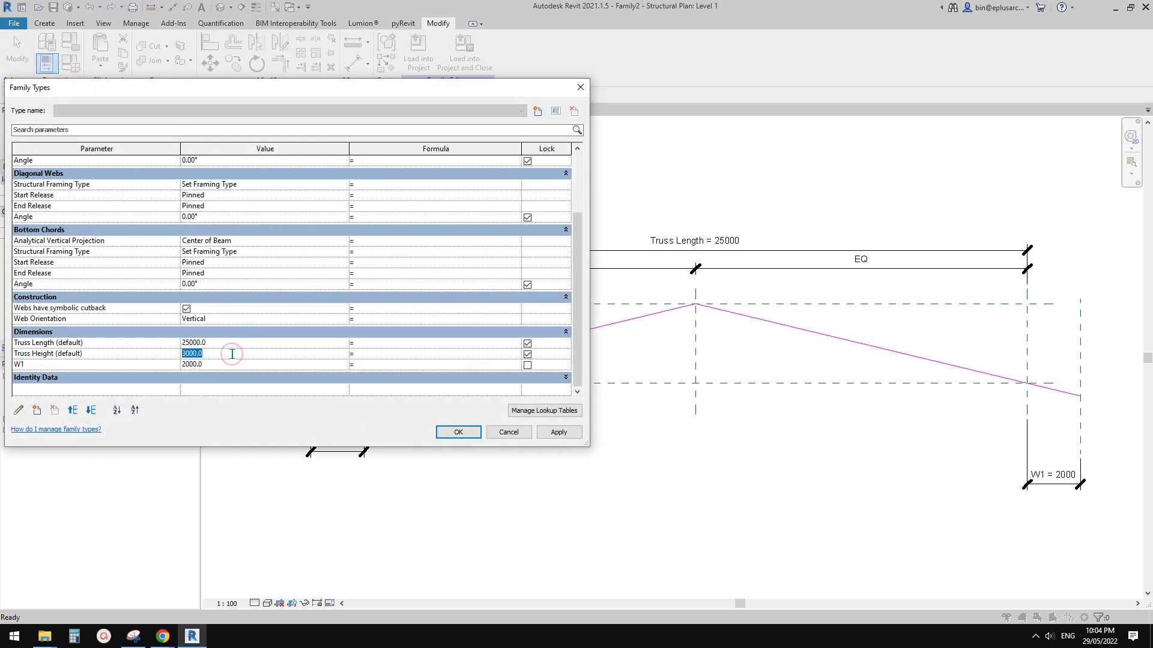
left_click(573, 433)
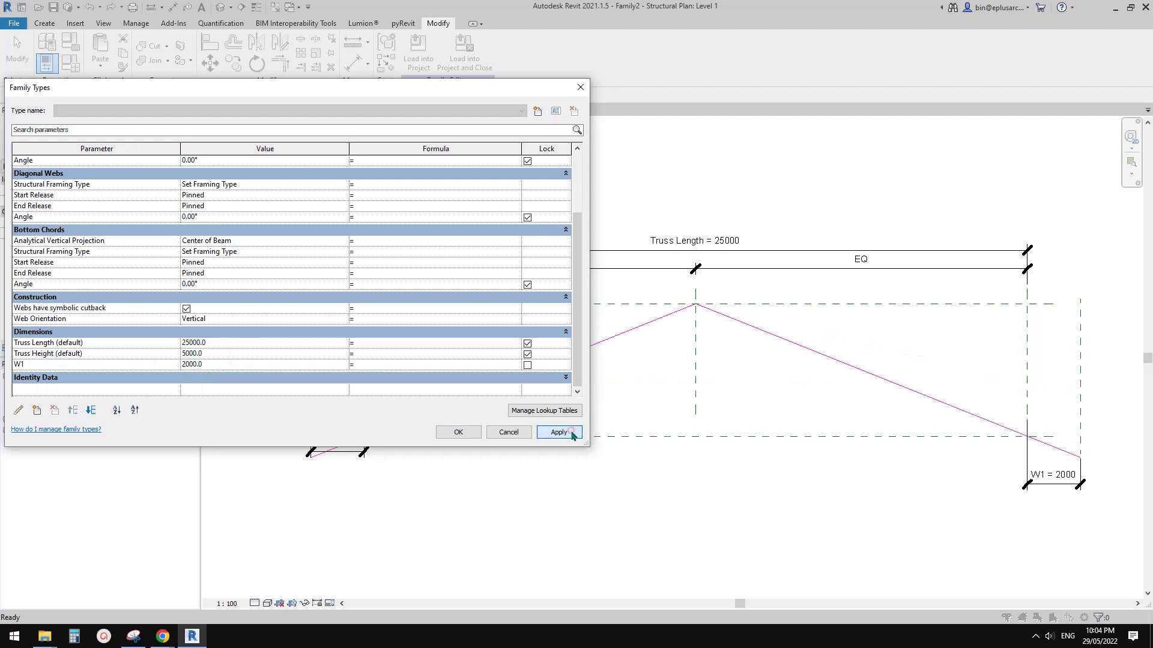
left_click(457, 432)
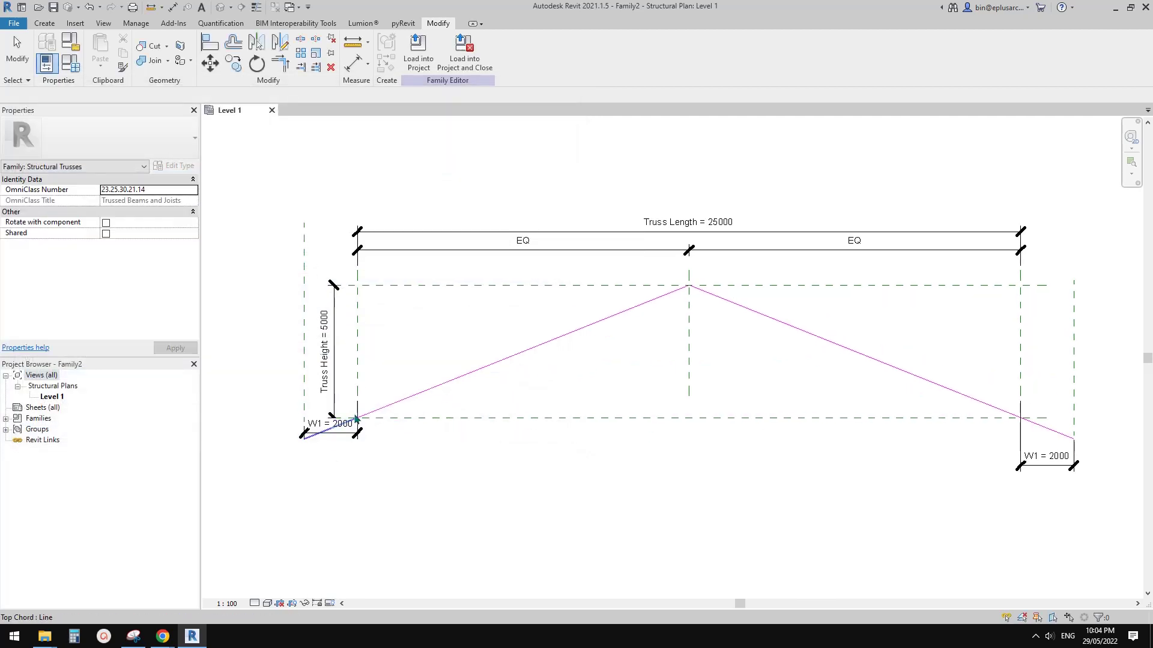
middle_click_drag(754, 384, 729, 388)
scroll(729, 371, "up", 1)
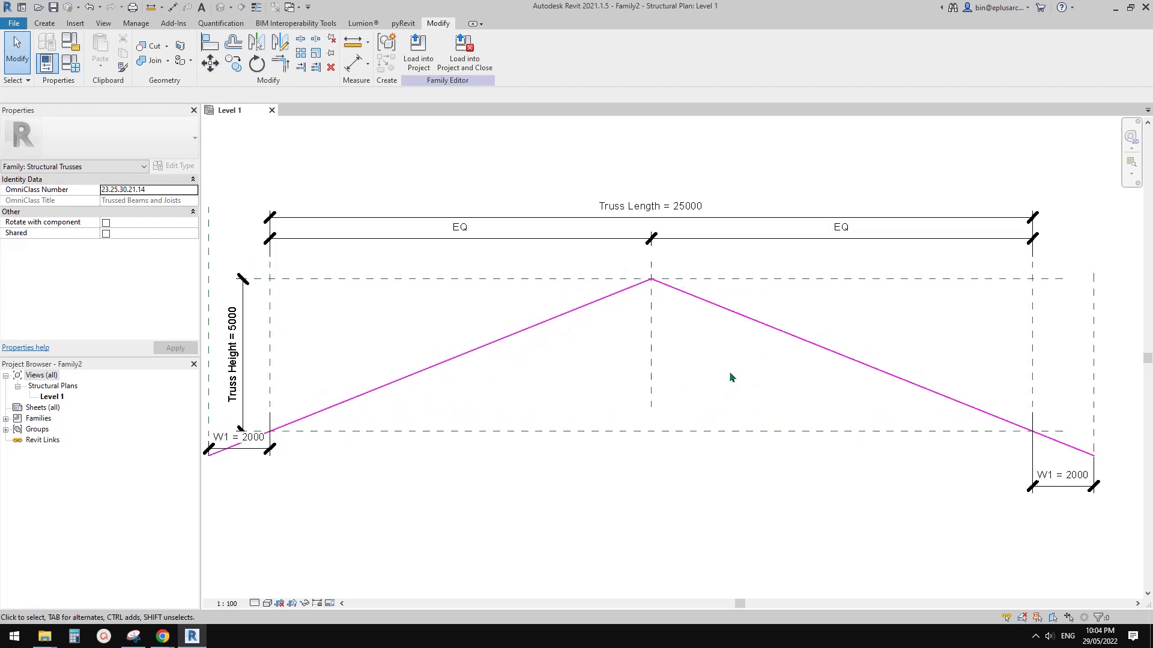
scroll(728, 371, "down", 1)
Check the truss photo in Snipping Tool and draw vertical reference planes in Revit about 3650 mm left and 4250 mm right of the truss center
left_click(133, 638)
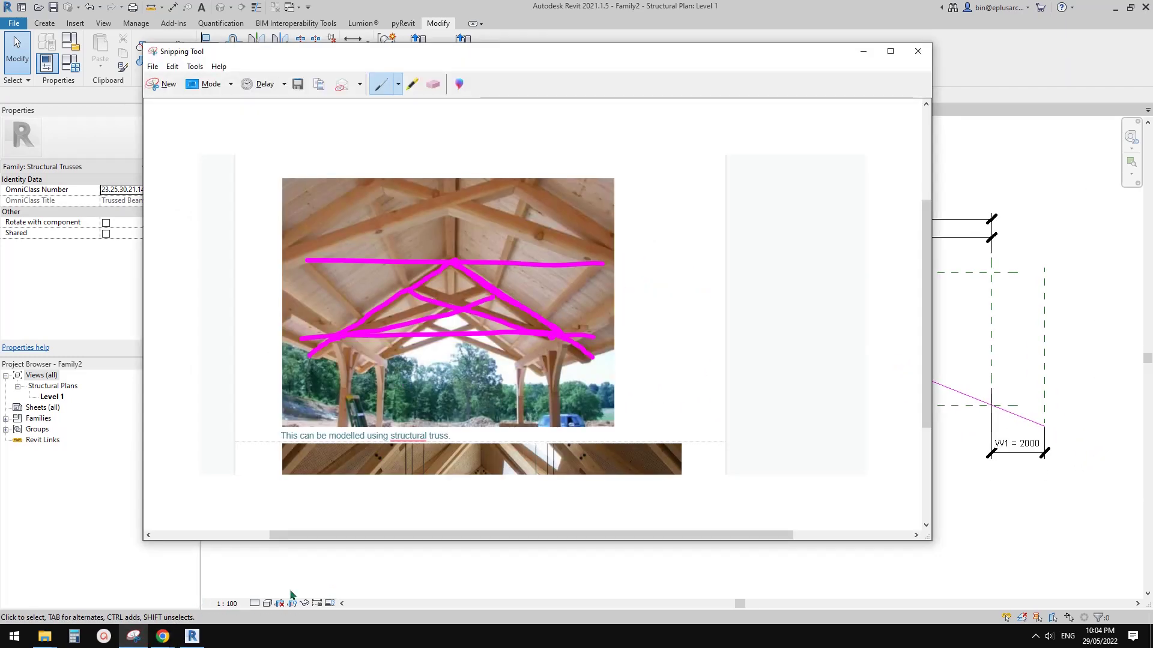
left_click(193, 635)
middle_click_drag(565, 336, 564, 344)
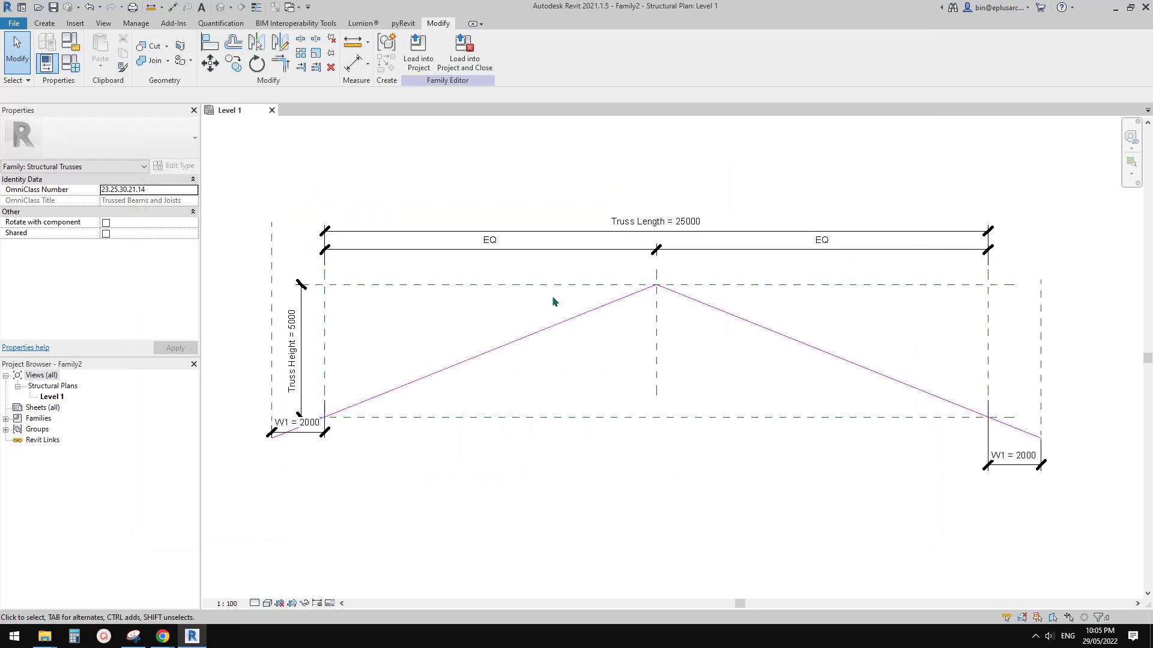
key("r")
key("p")
left_click(559, 184)
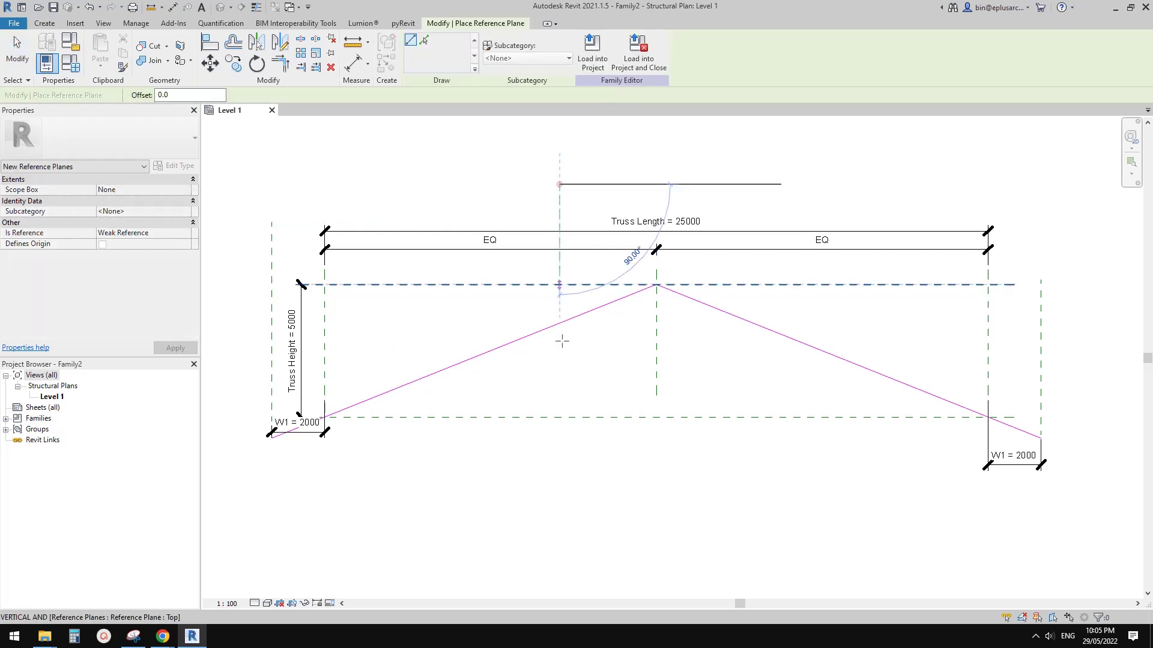
left_click(560, 457)
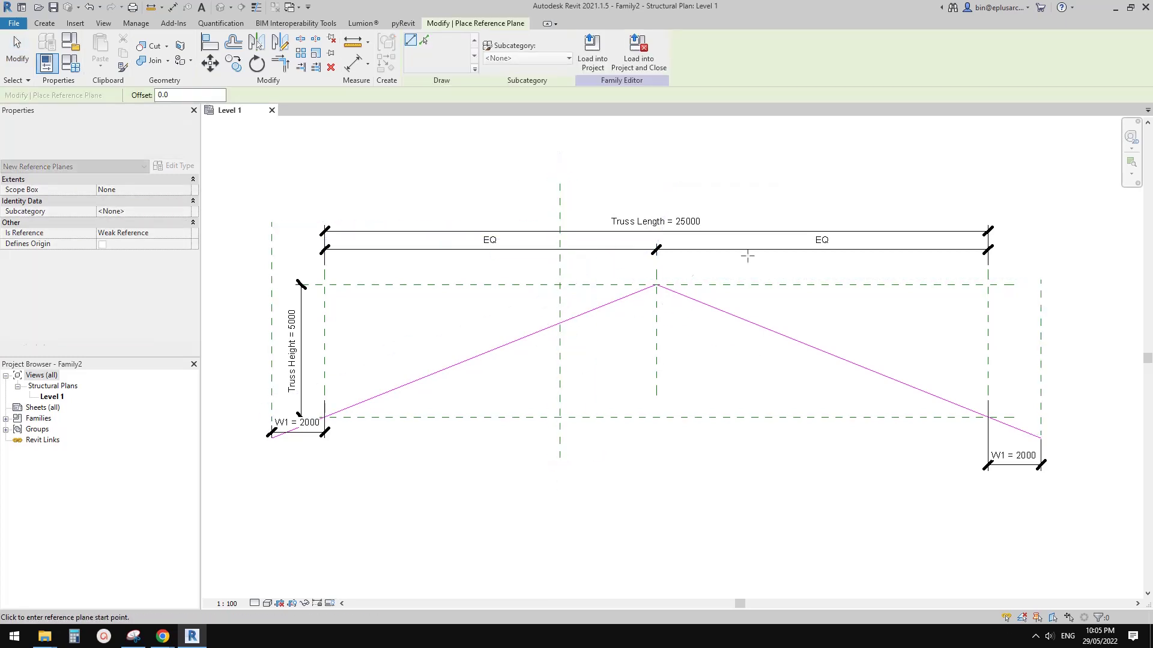
left_click(770, 184)
left_click(769, 465)
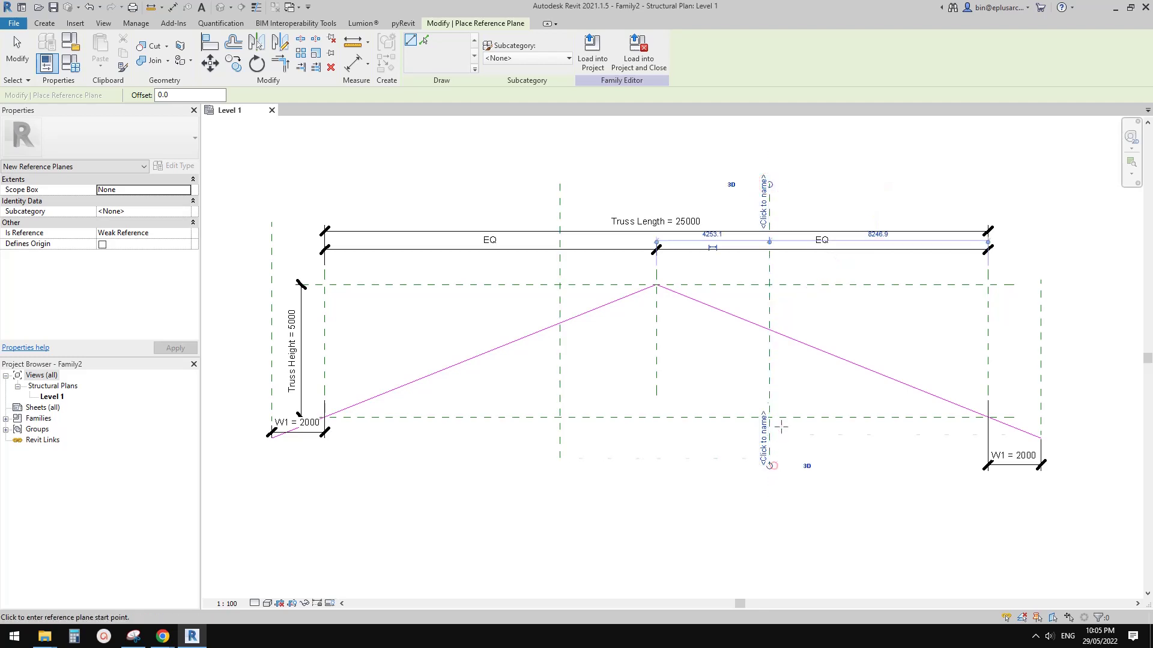
Add separate aligned dimensions from the center reference plane to each of the two inner vertical planes, placed below the truss
key("d")
key("i")
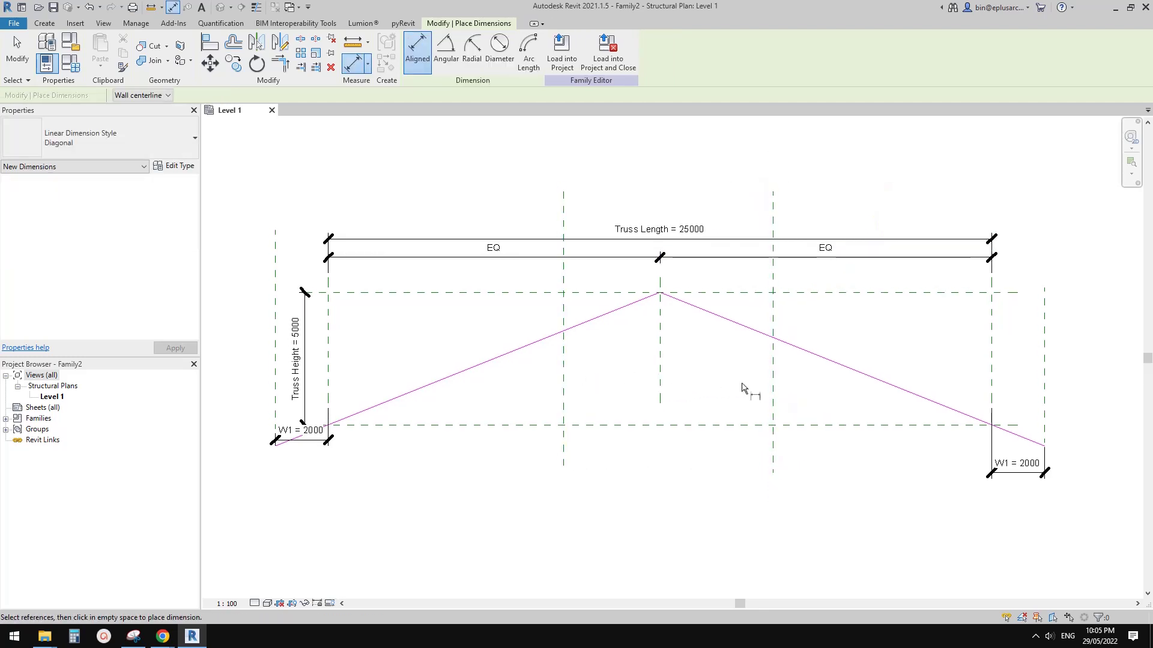
left_click(567, 379)
left_click(660, 372)
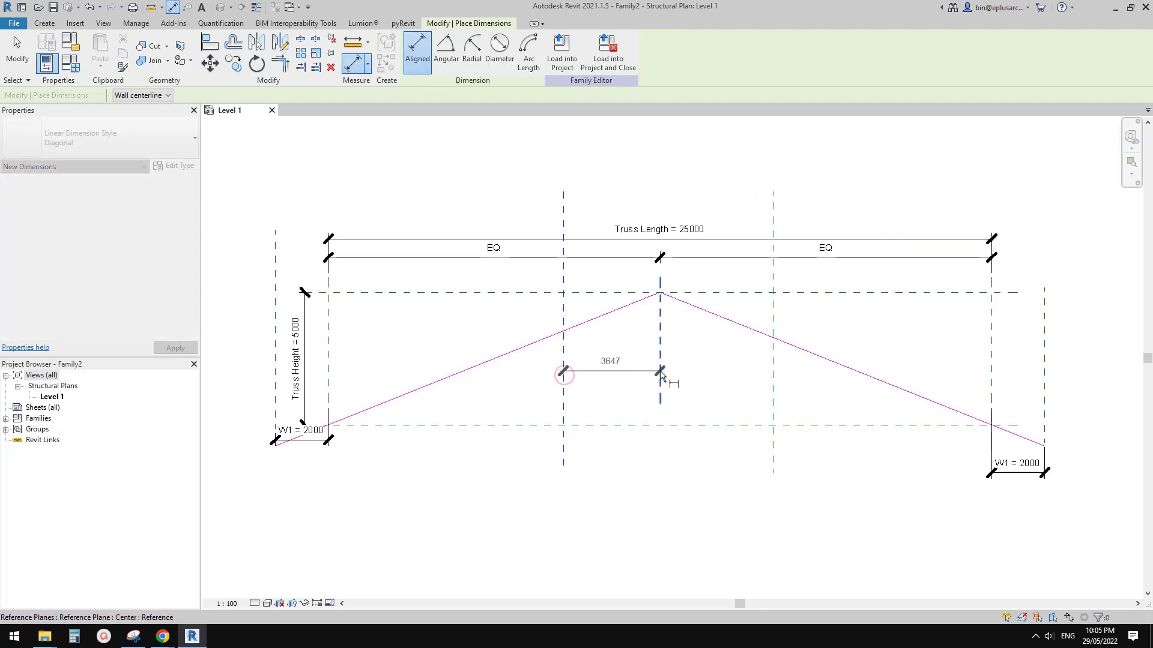
left_click(609, 493)
left_click(660, 360)
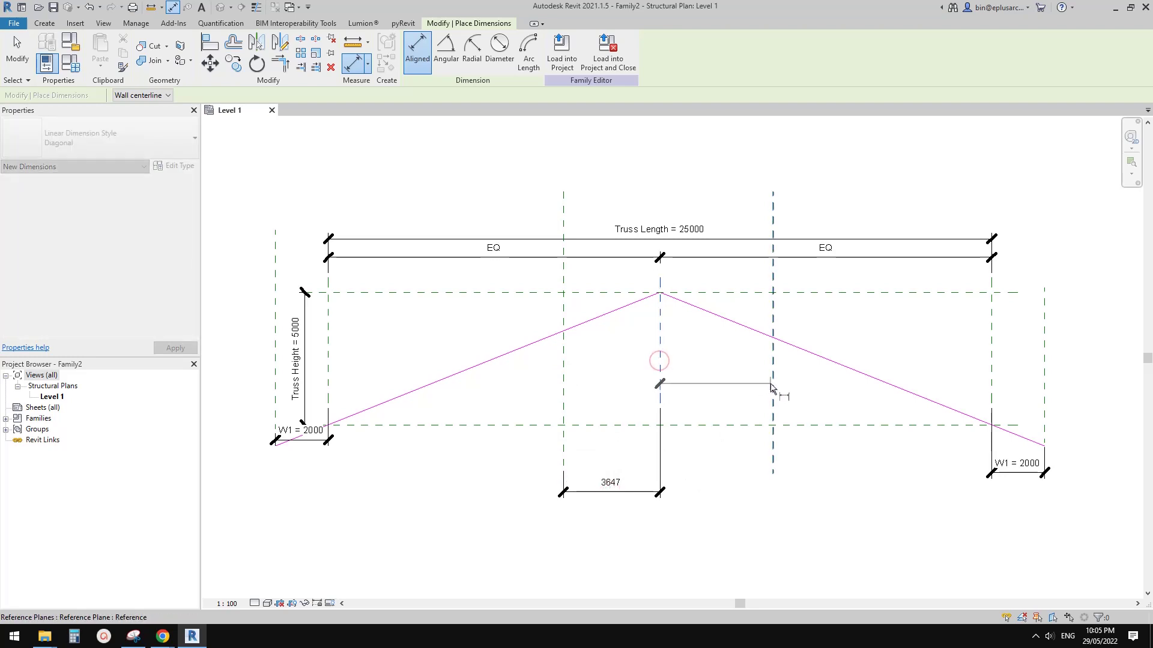
left_click(771, 383)
left_click(733, 491)
Label both inner plane dimensions with a new type length parameter named W2, grouped under Dimensions
left_click_drag(624, 487, 623, 484)
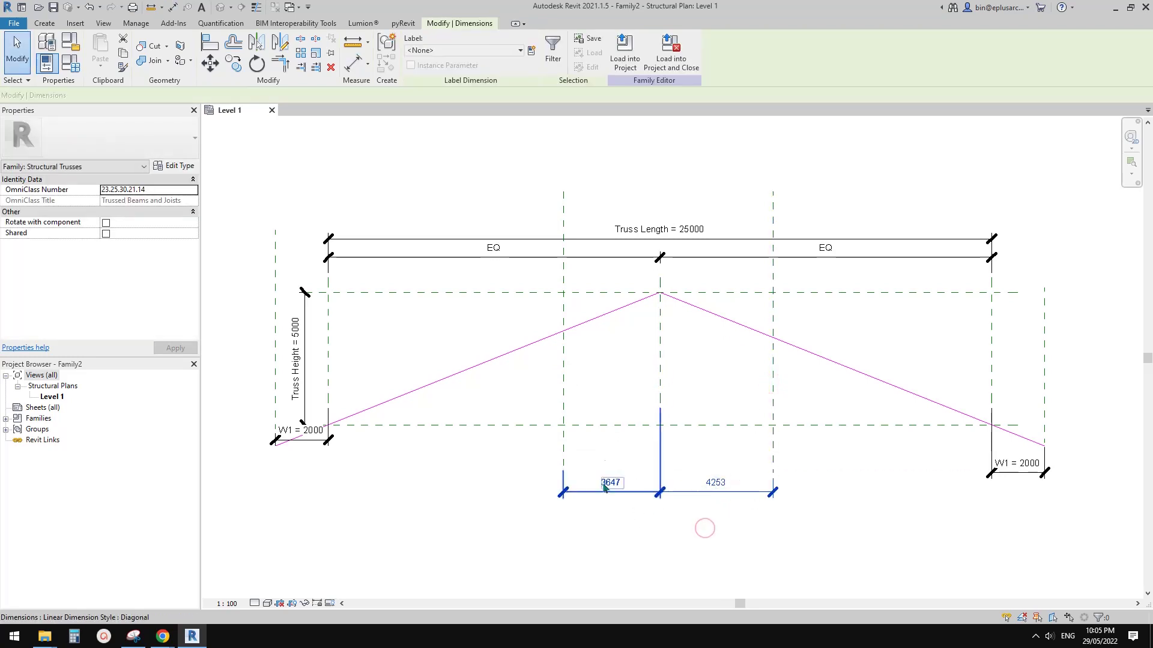
left_click(529, 51)
type("W2")
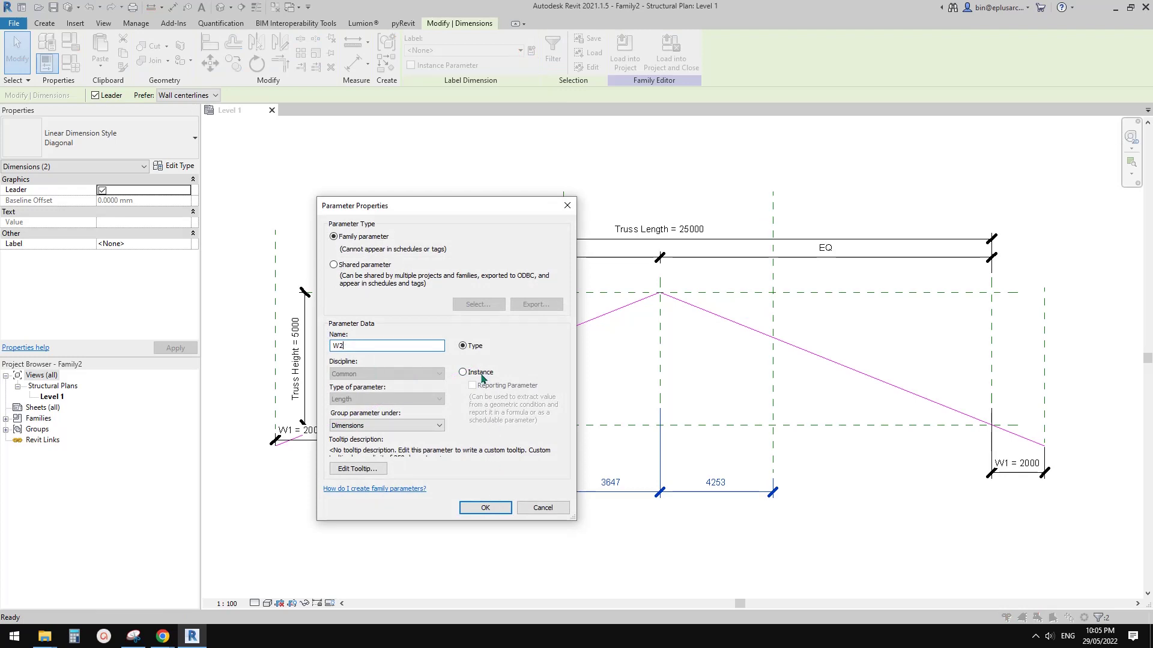
key("Return")
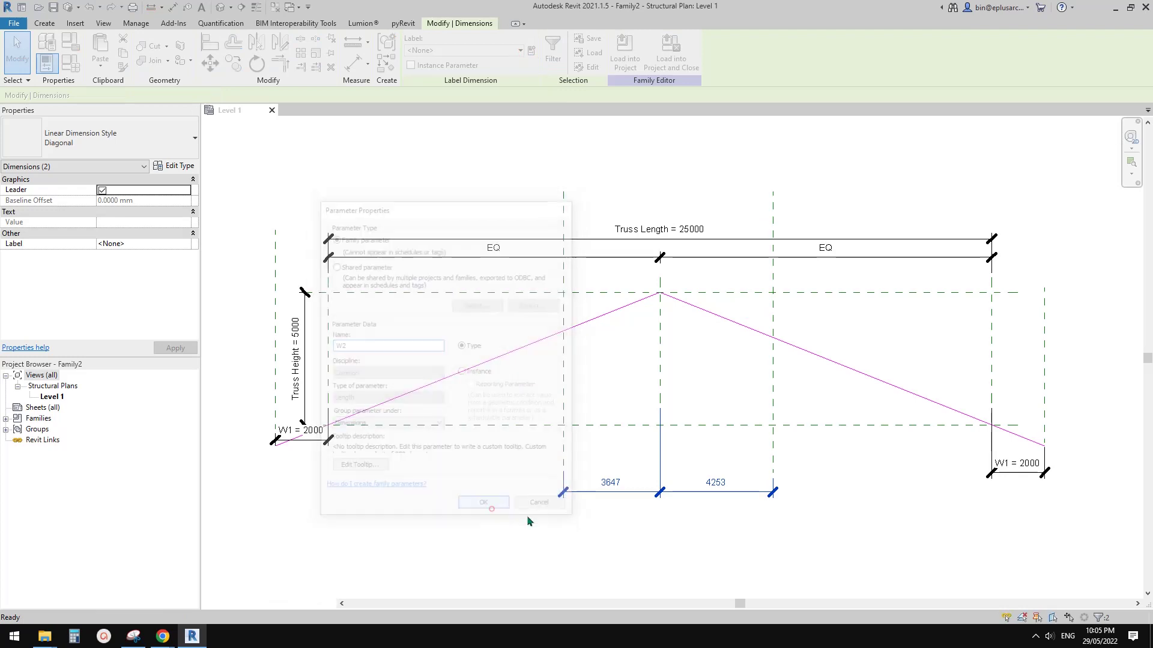
Draw two crossing web lines, each from a chord's support intersection to where the opposite chord meets its inner W2 reference plane
key("Escape")
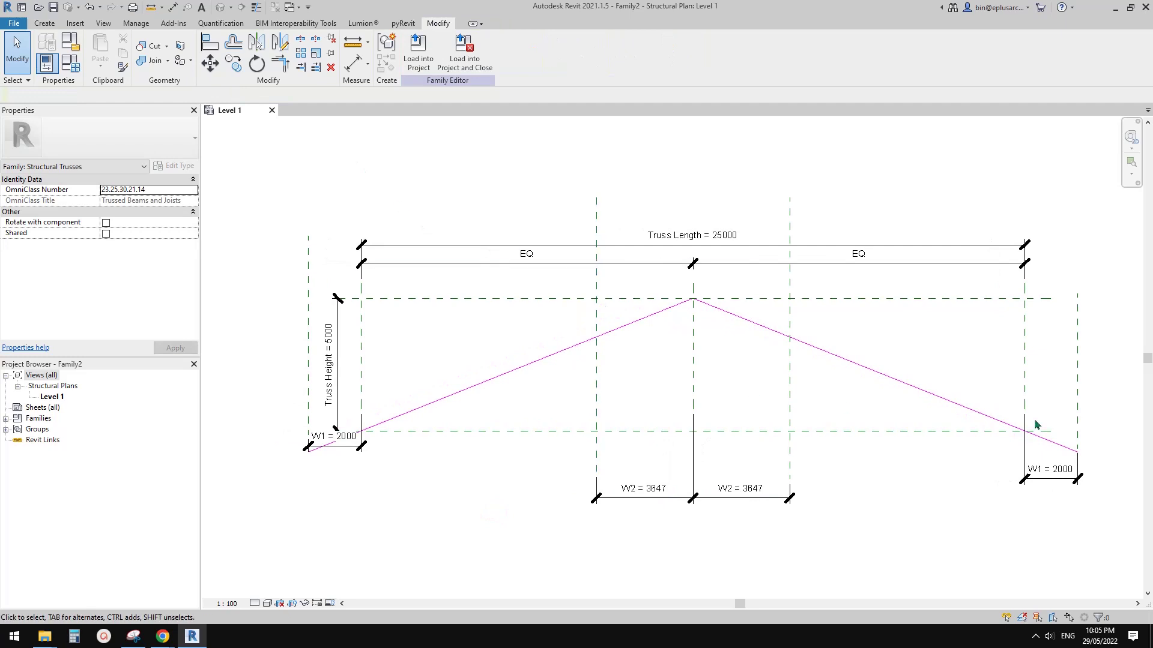
left_click(51, 25)
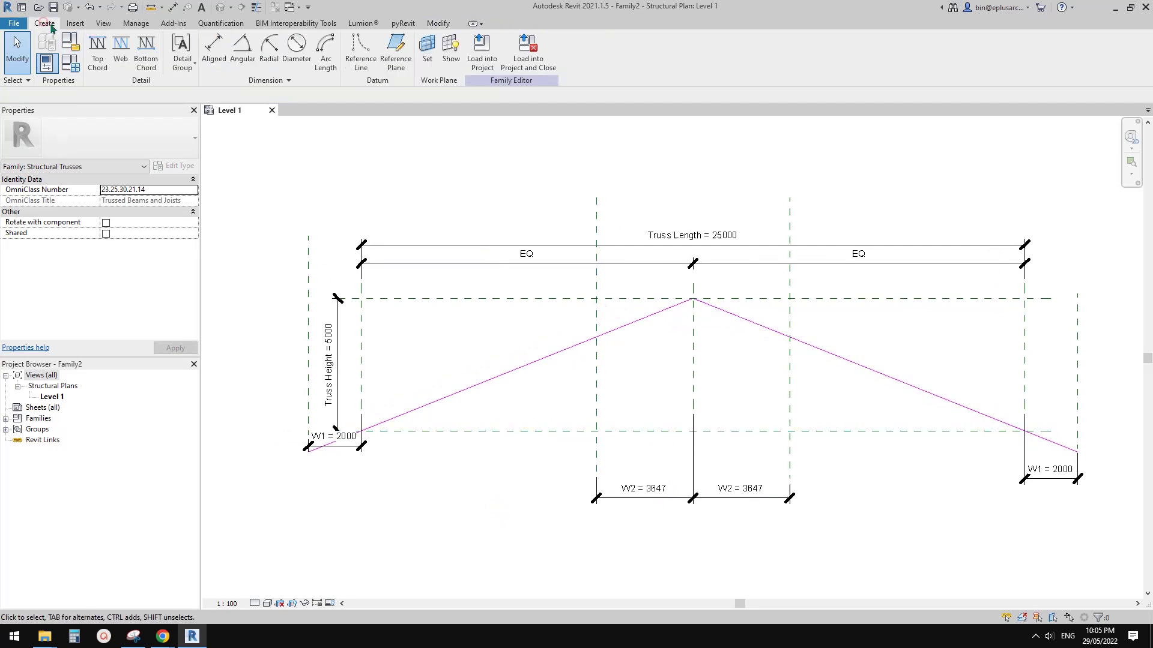
left_click(121, 48)
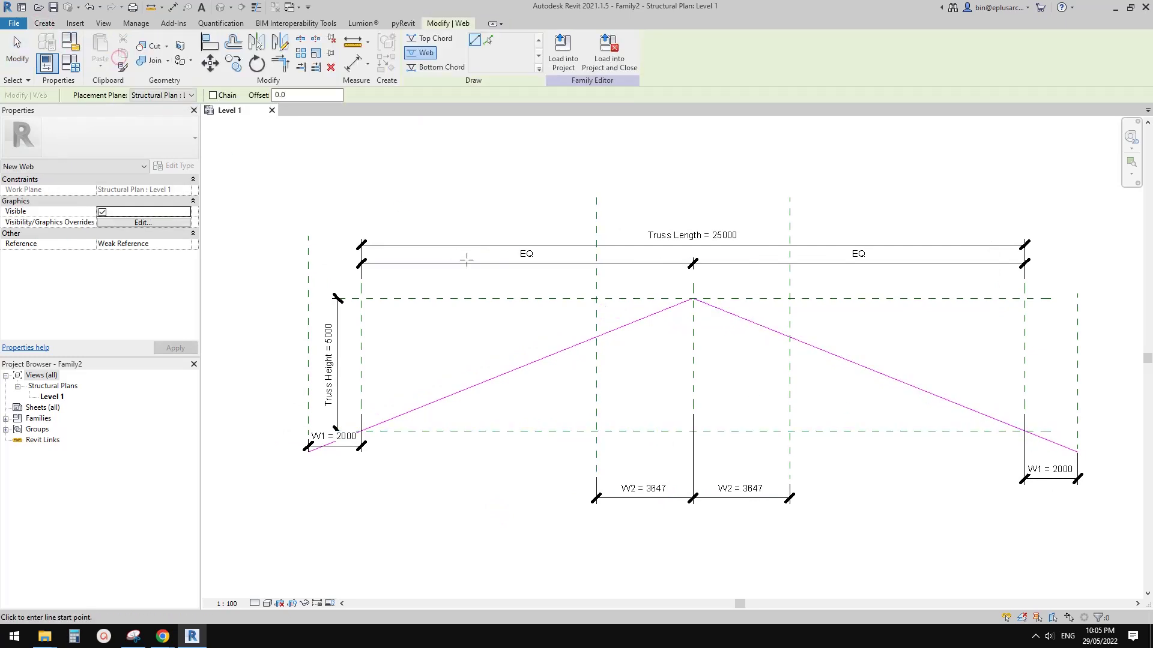
left_click(1023, 431)
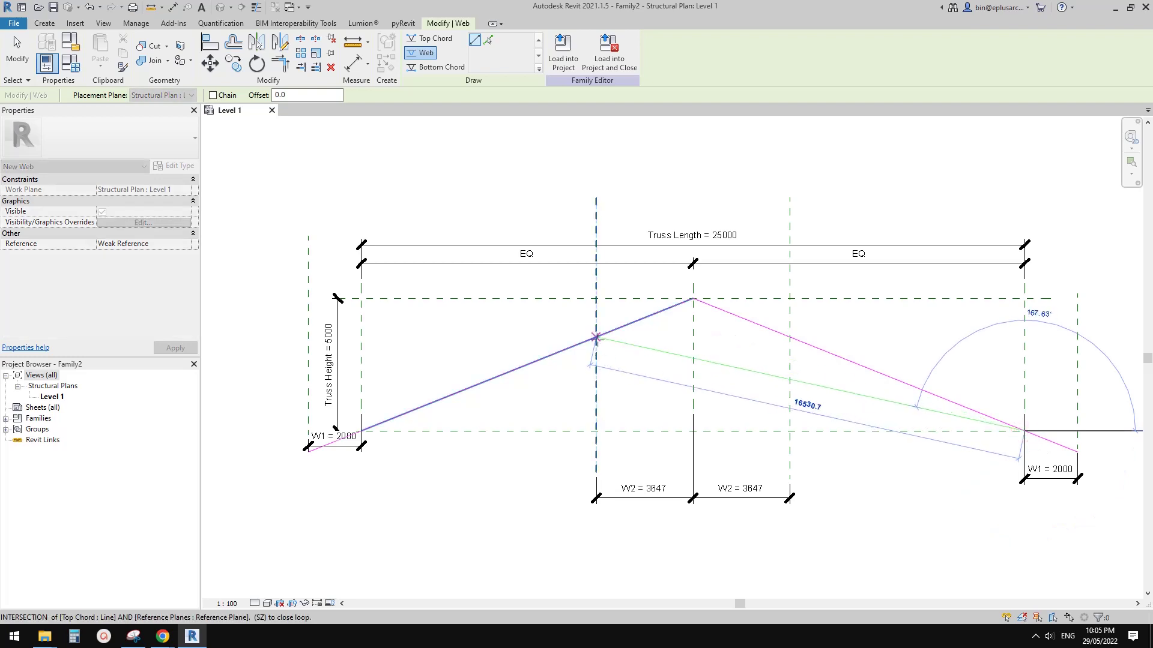
left_click(597, 338)
left_click(361, 431)
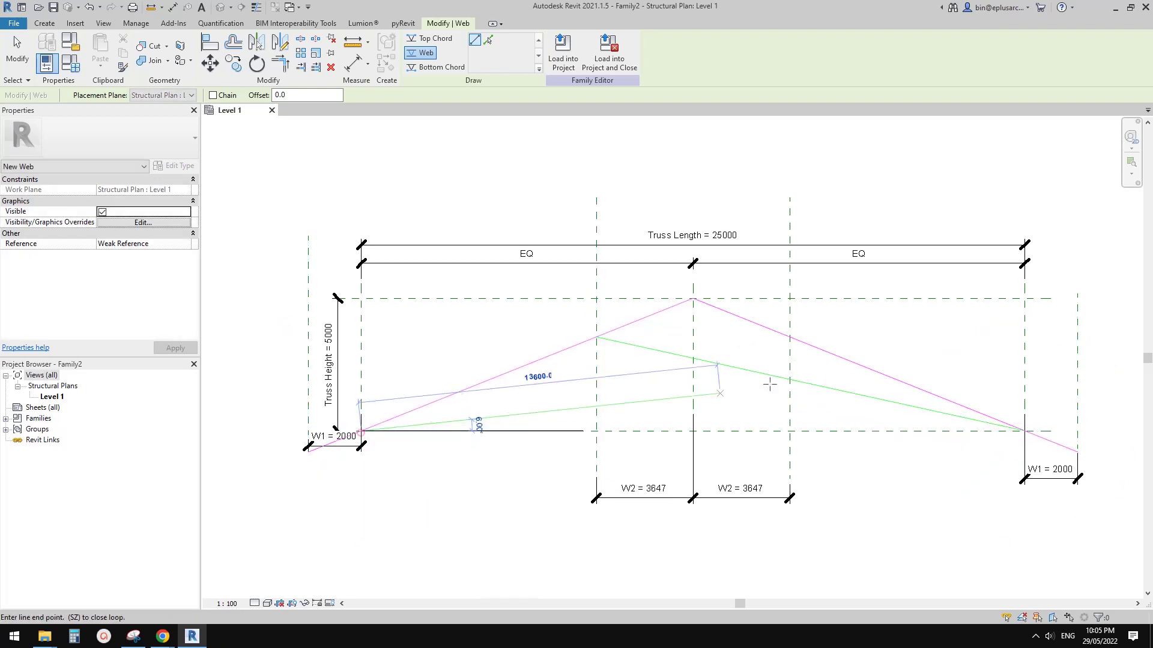
left_click(788, 338)
key("Escape")
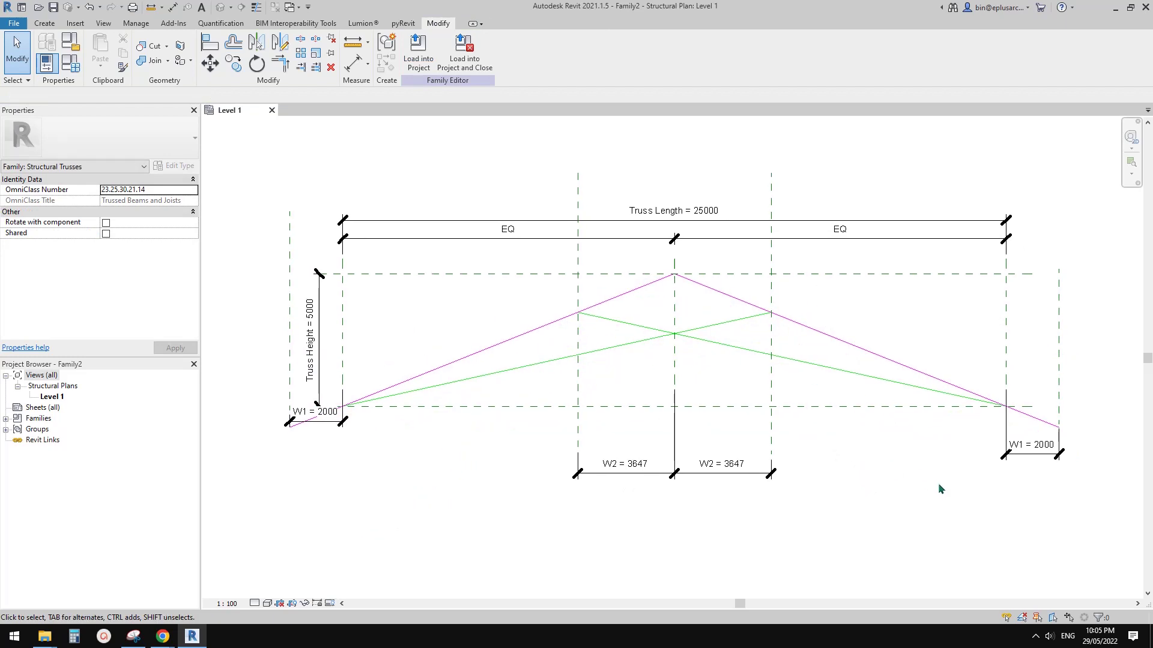
middle_click_drag(897, 474, 899, 487)
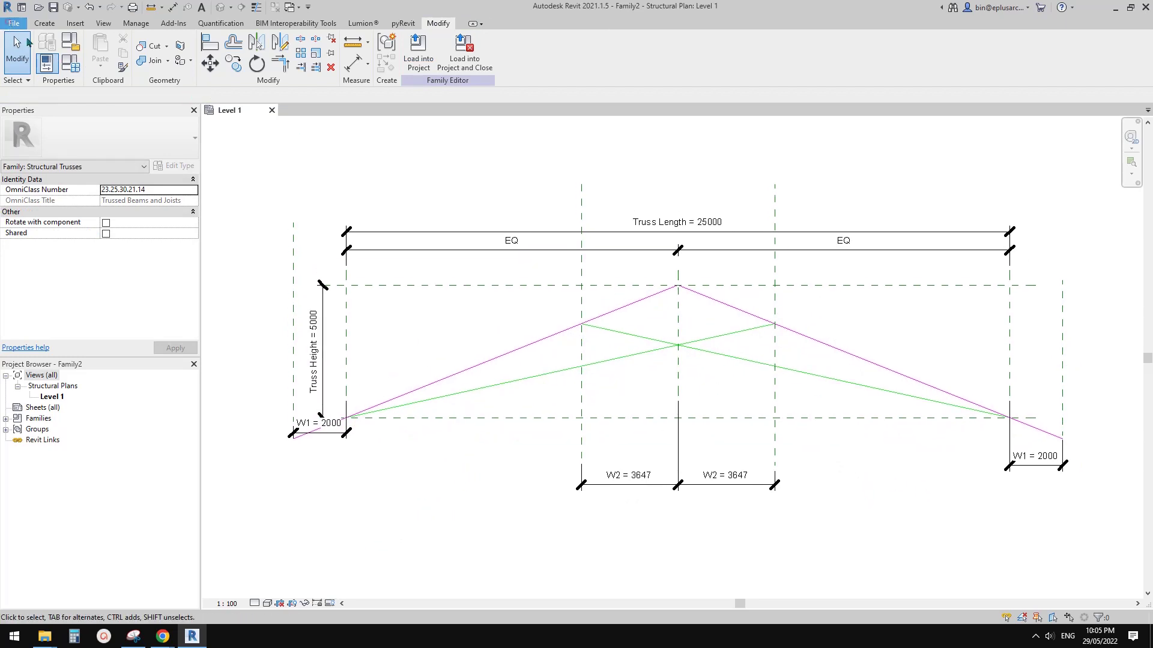
Create a new project and load the truss family into it
left_click(14, 23)
left_click(72, 71)
left_click(136, 75)
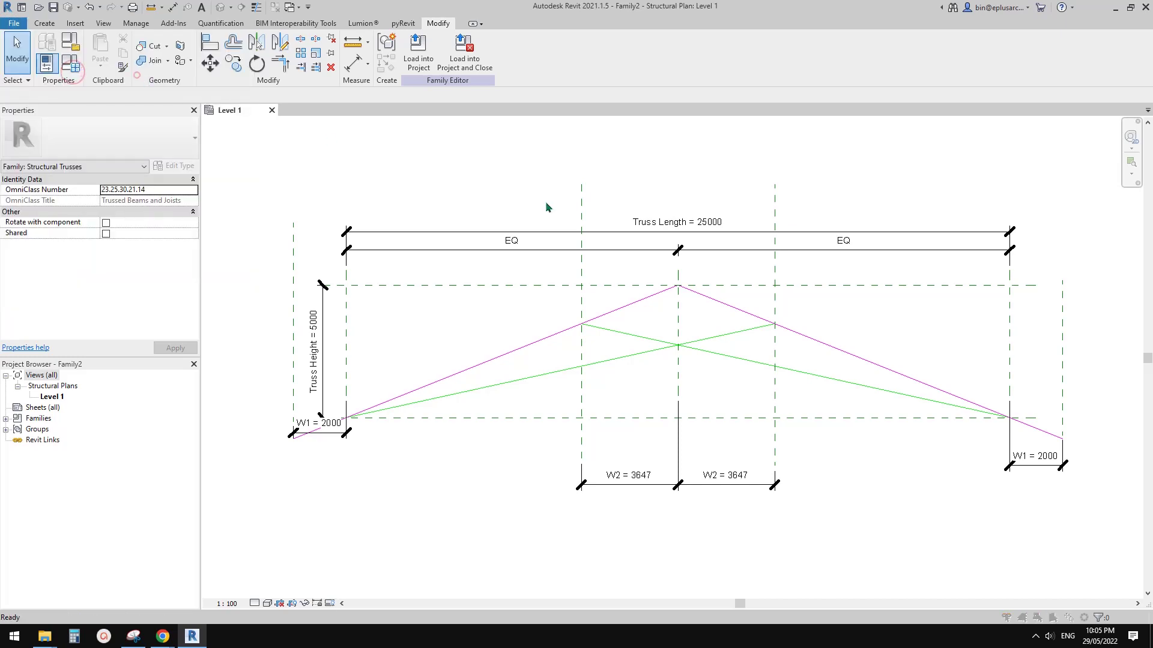
left_click(293, 327)
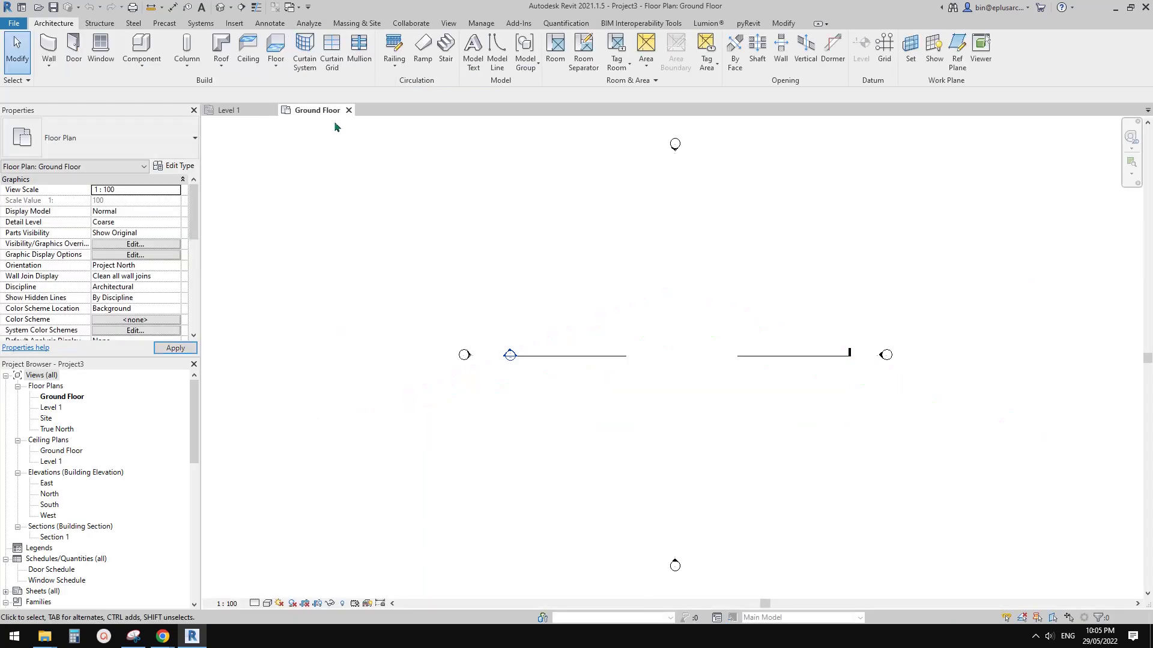
left_click(253, 109)
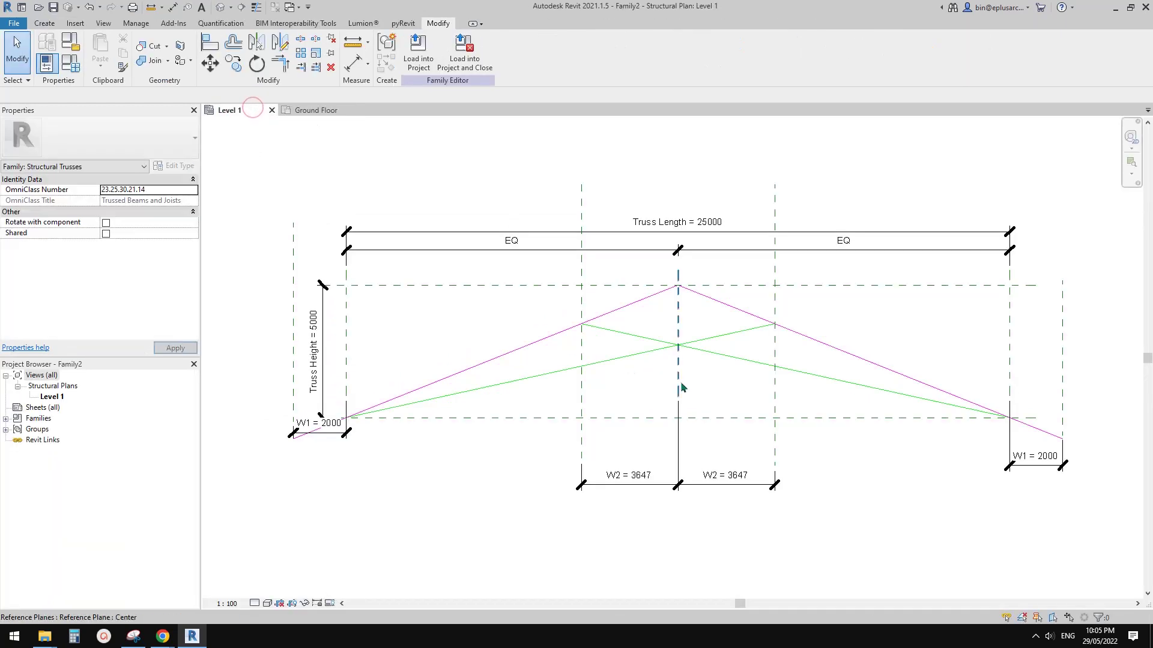
left_click(419, 54)
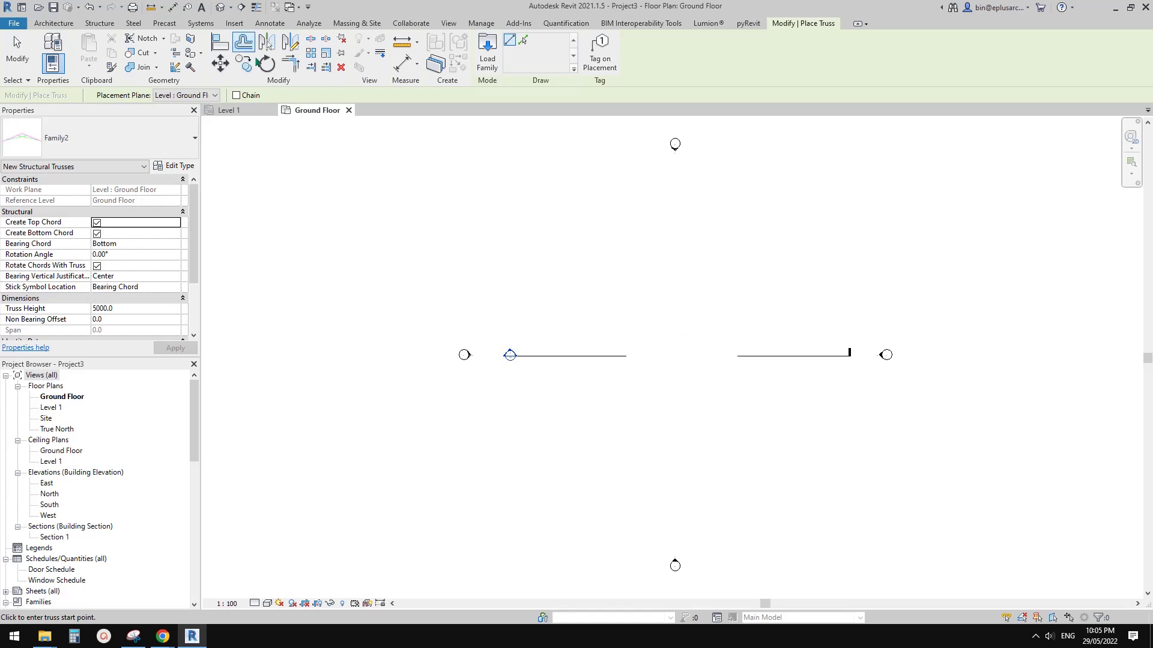
In the project's 3D view, place two UC305x305x97 structural columns 2500 mm high on Ground Floor, about 13358 mm apart
left_click(221, 7)
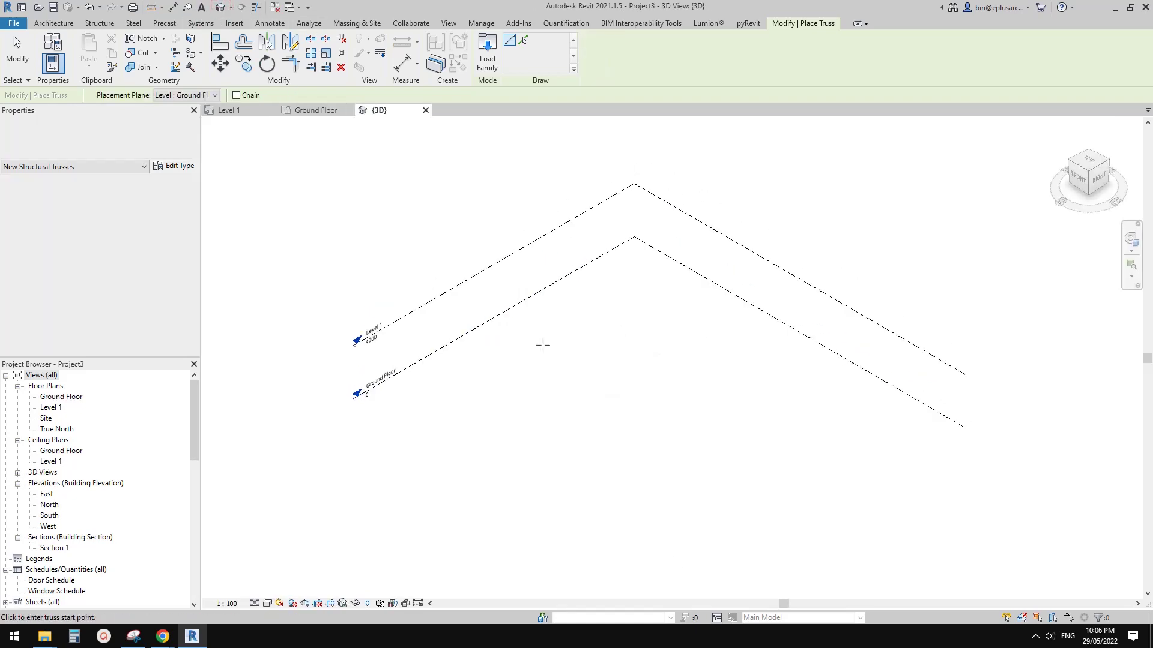
left_click(90, 24)
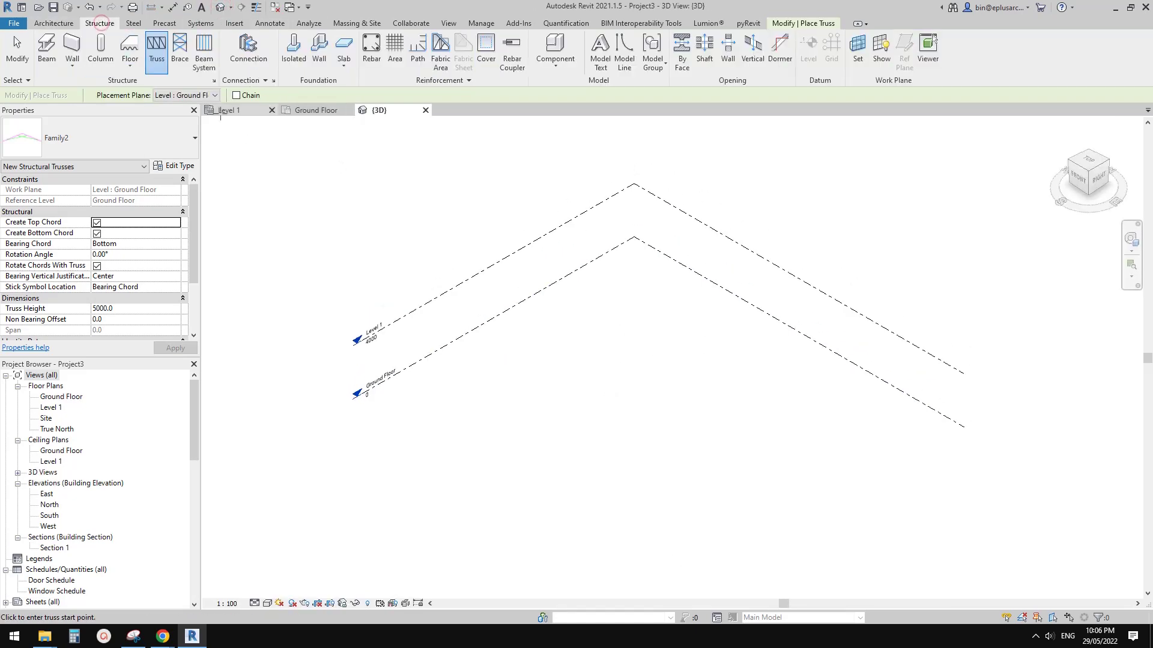
middle_click_drag(576, 354, 595, 357)
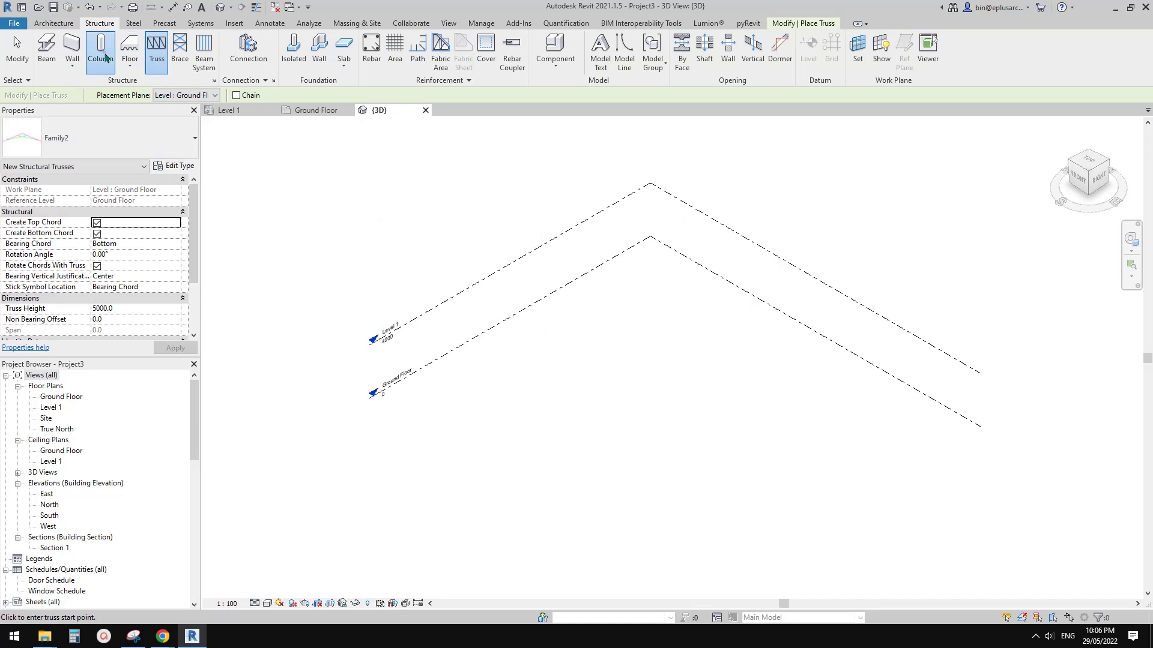
left_click(100, 48)
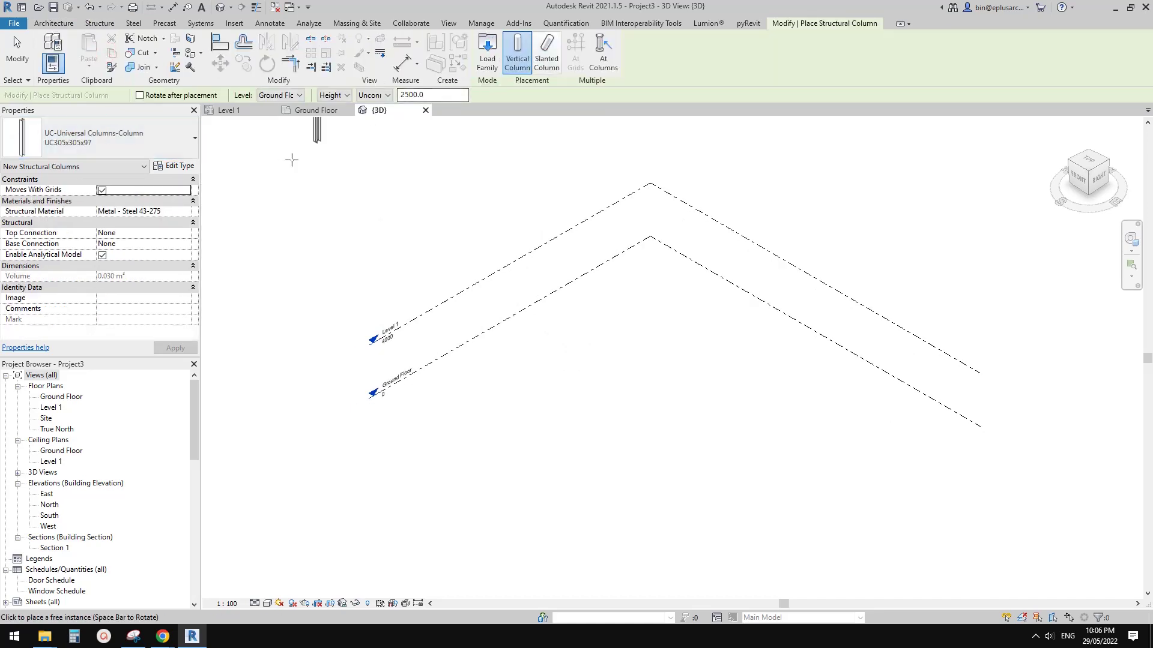
left_click(338, 94)
left_click(335, 92)
middle_click_drag(670, 408, 617, 396)
left_click(557, 357)
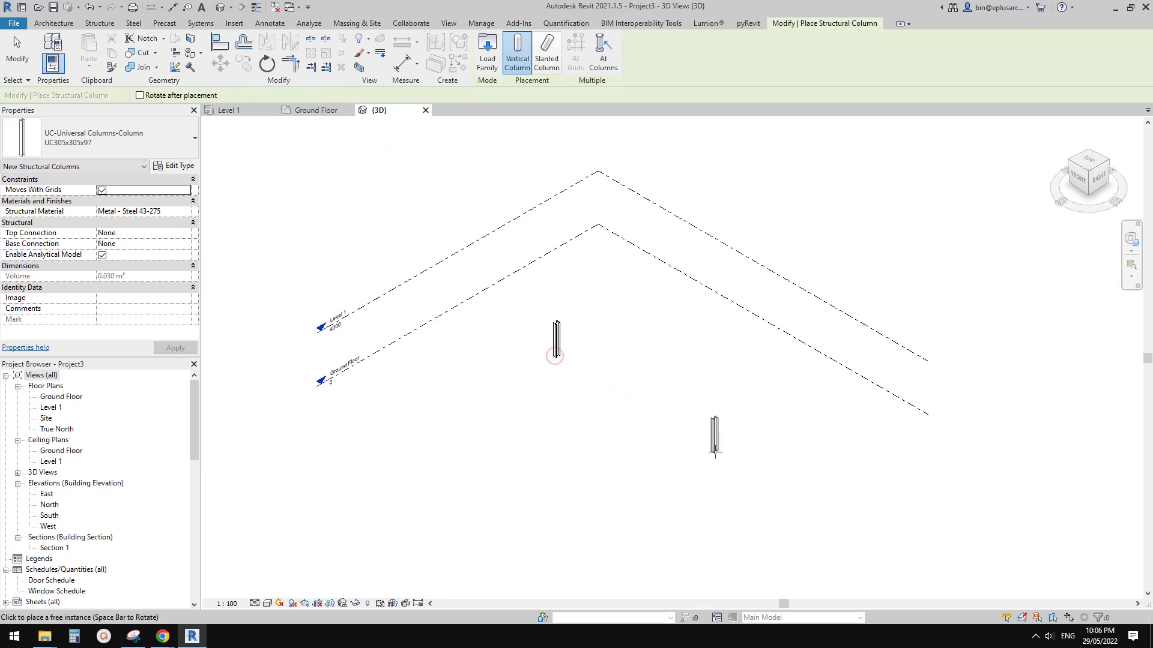
left_click(709, 444)
key("Escape")
key("Escape")
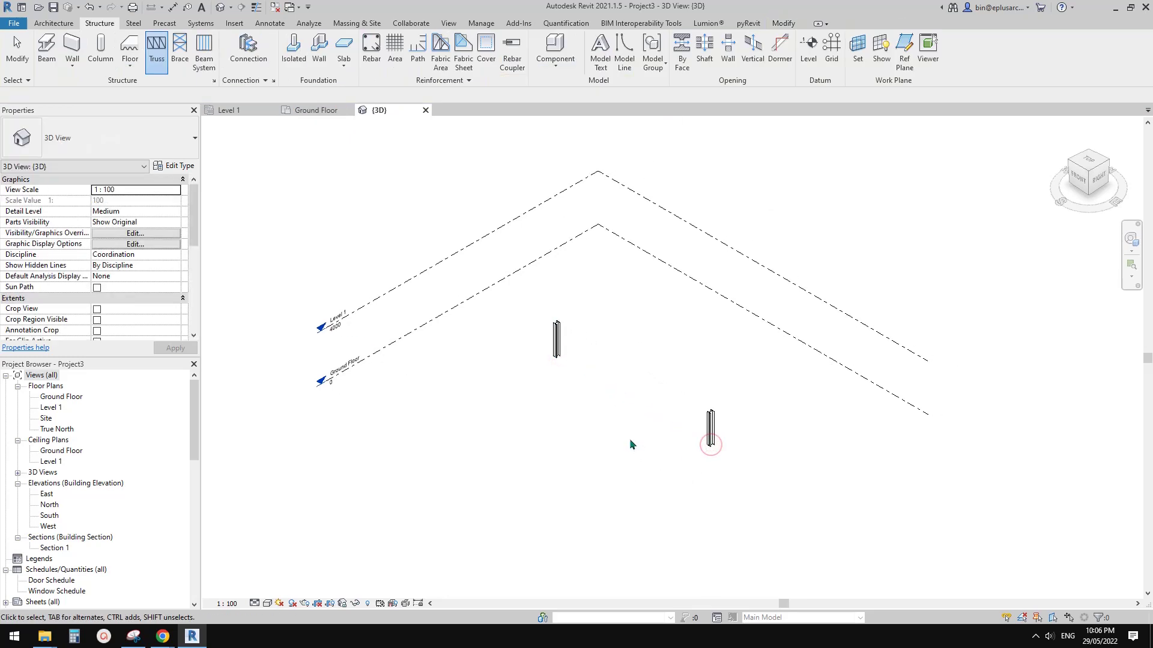
Place a Family2 truss spanning between the top endpoints of the two columns
middle_click_drag(631, 444, 694, 455, "shift")
scroll(648, 427, "up", 1)
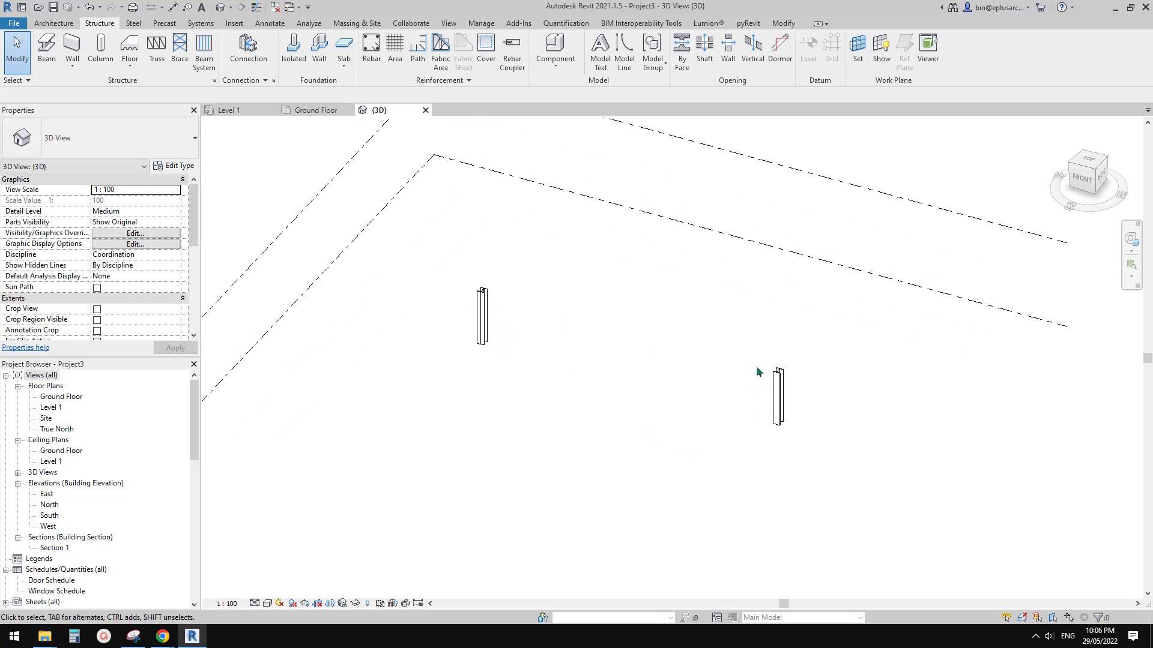
middle_click_drag(470, 311, 467, 321)
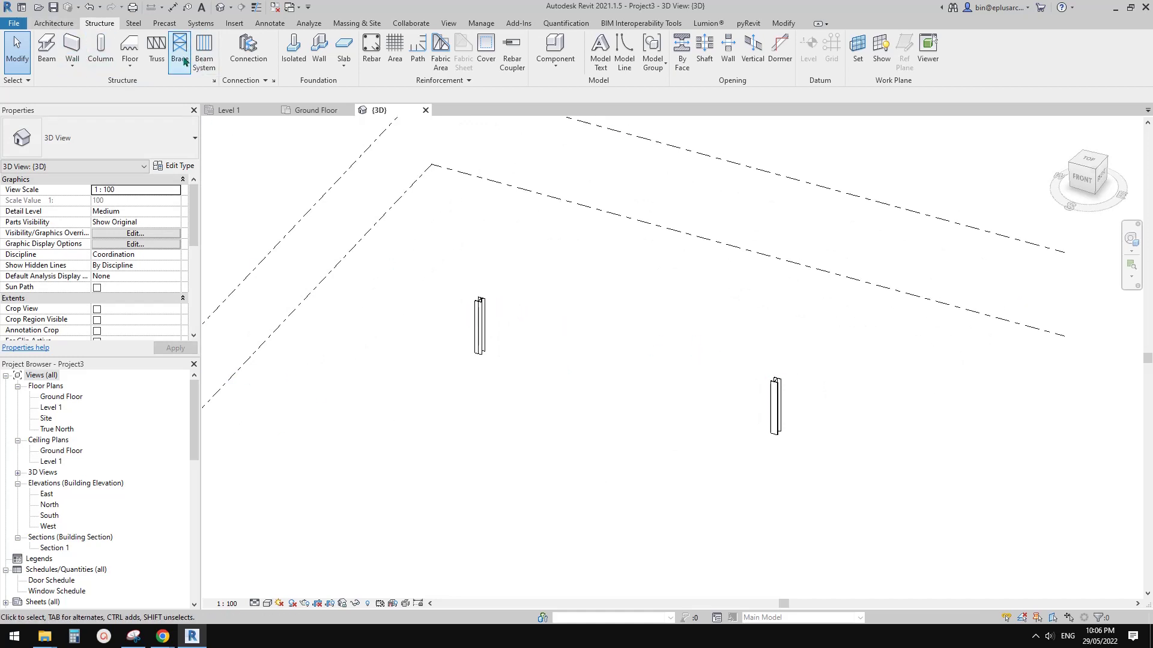
left_click(165, 67)
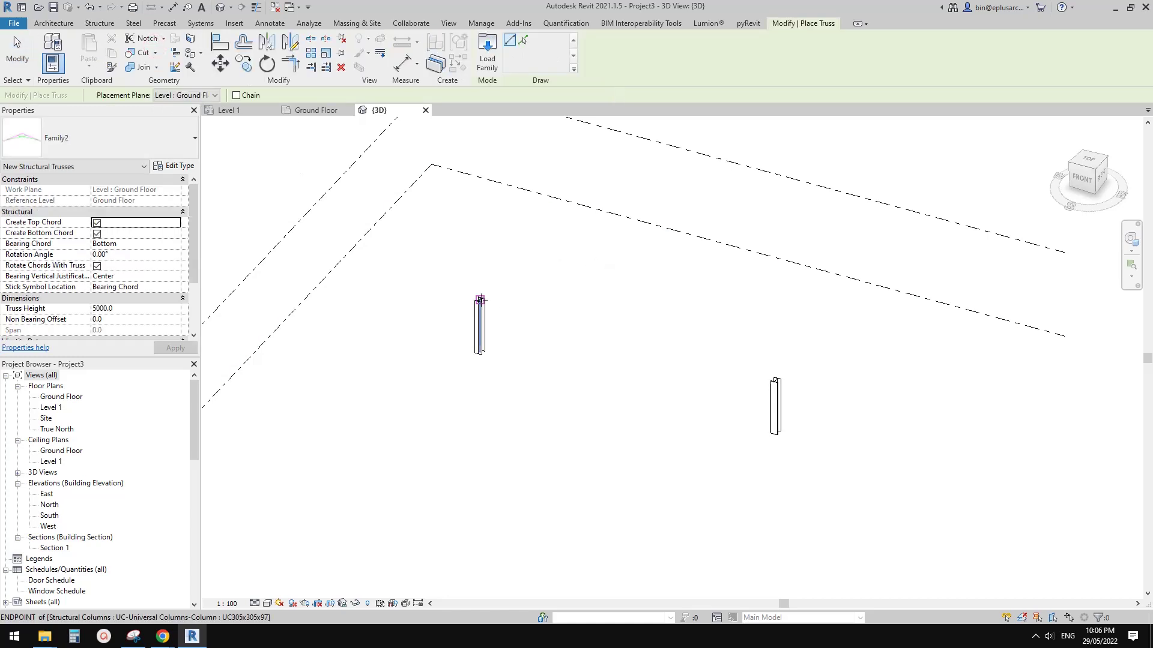
left_click(480, 299)
left_click(774, 378)
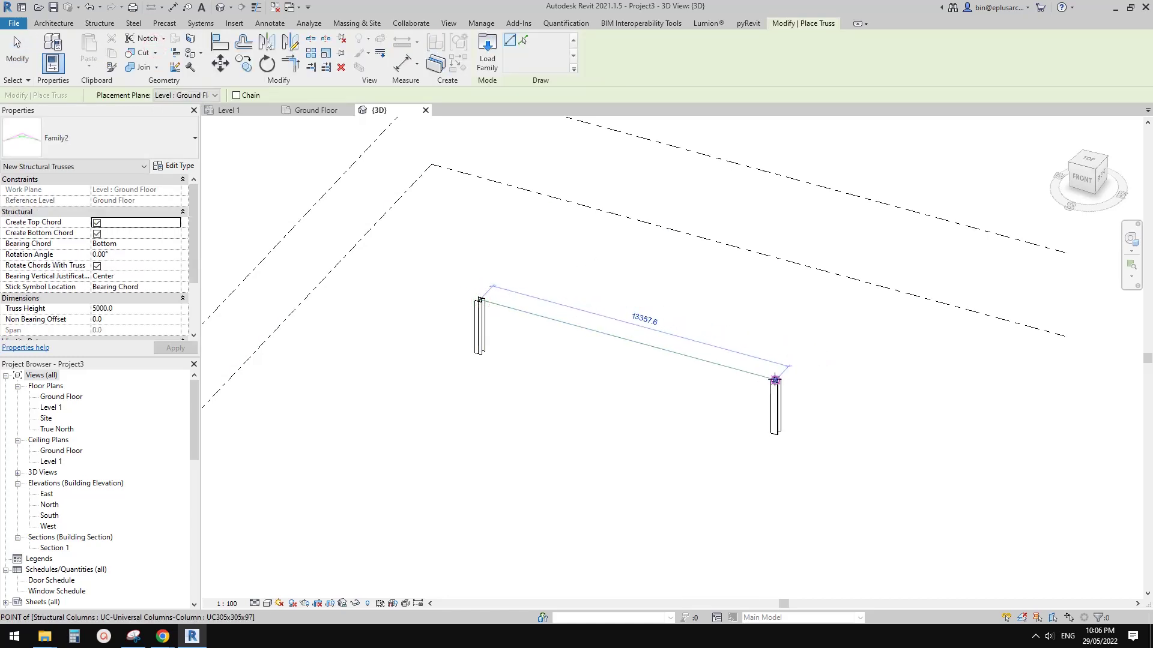
middle_click_drag(671, 396, 779, 362, "shift")
scroll(624, 352, "up", 2)
key("Escape")
Set the placed truss's Truss Height to 4000 and apply it
left_click(747, 311)
scroll(696, 360, "down", 1)
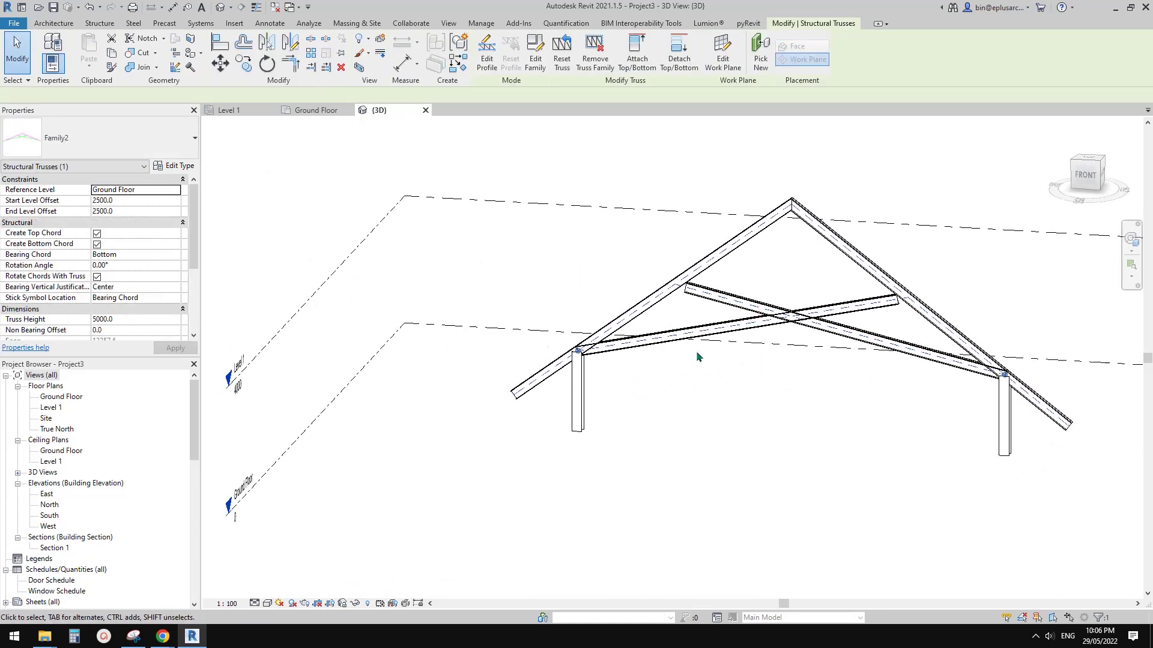
scroll(150, 291, "down", 3)
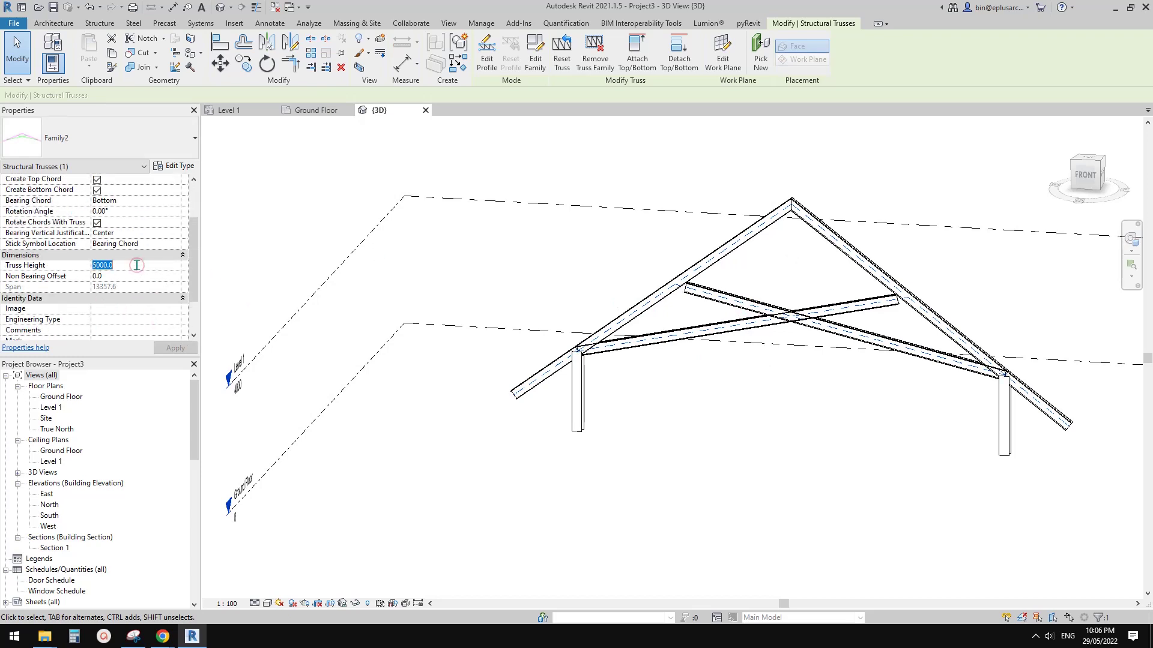
type("4")
left_click(188, 348)
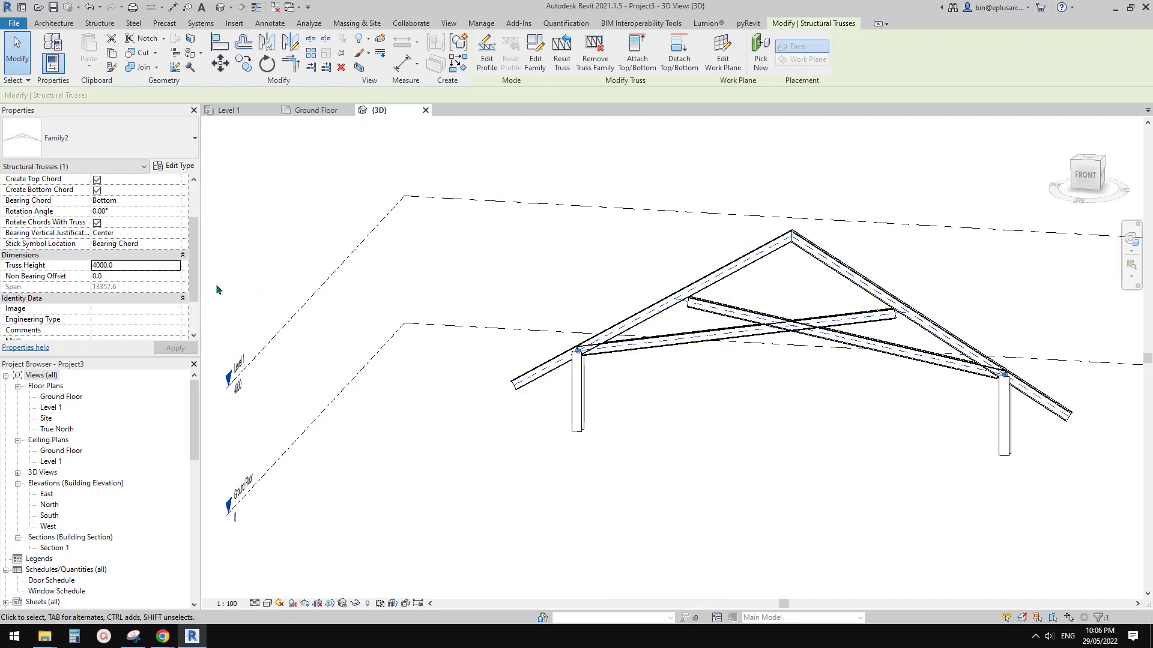
Flex the placed truss by applying a Truss Height of 3000 and returning it to 4000
left_click(143, 265)
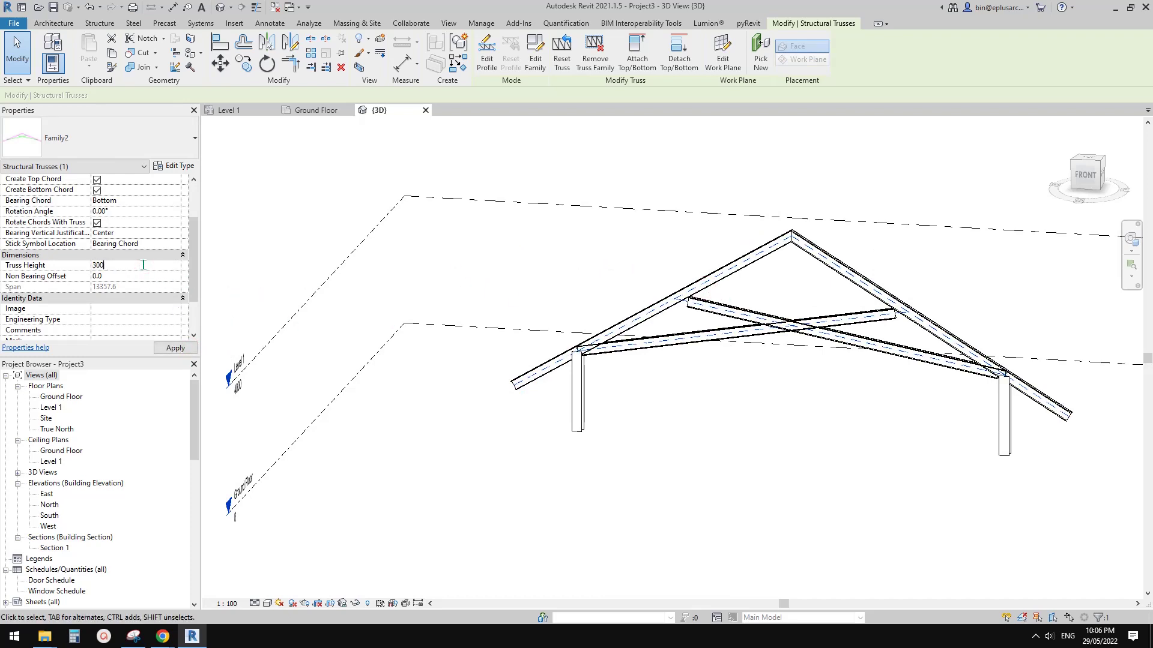
left_click(176, 348)
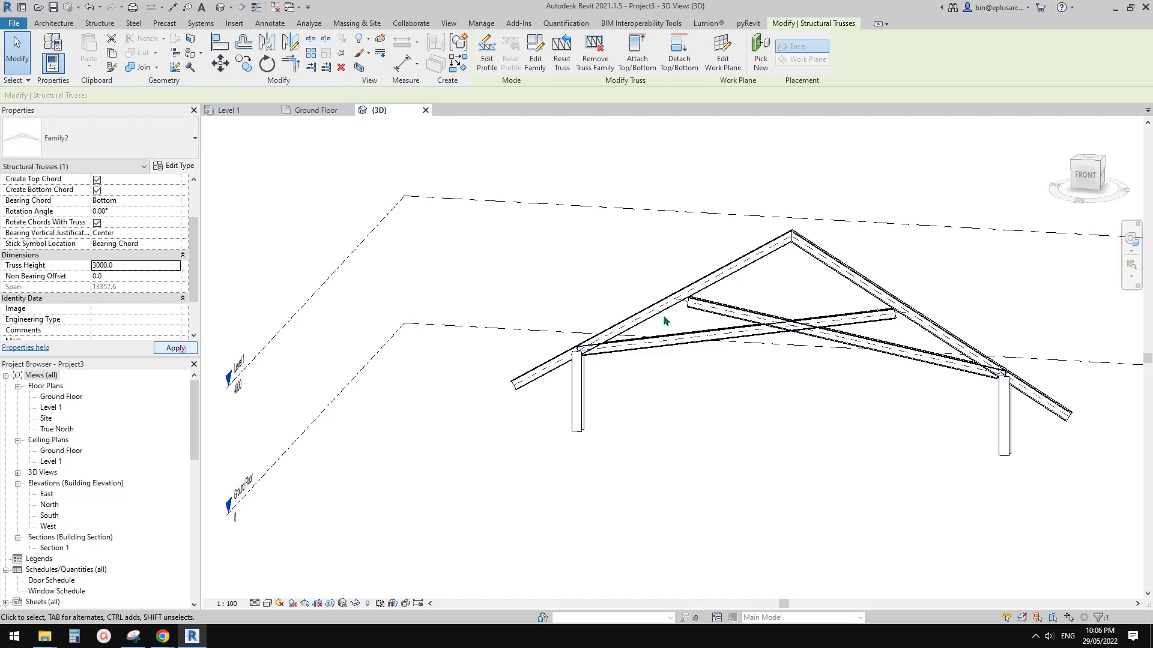
left_click(143, 264)
type("4000")
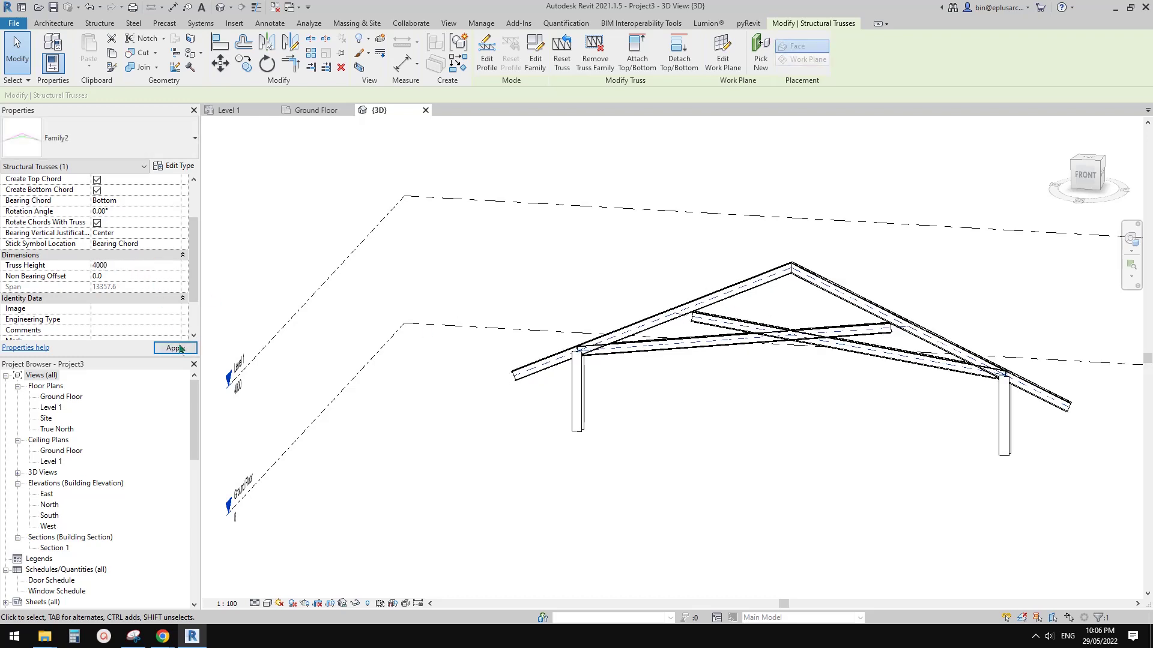
left_click(176, 348)
Test the placed truss with a Truss Height of 5000 and reset it to 4000
type("5000")
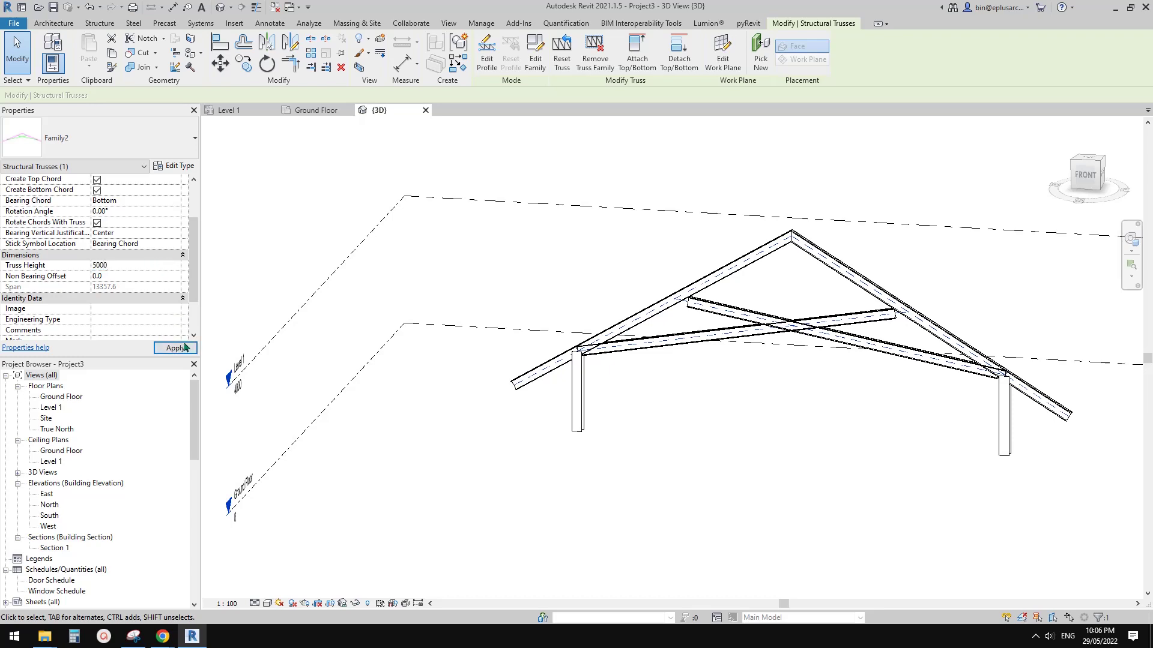
left_click(184, 347)
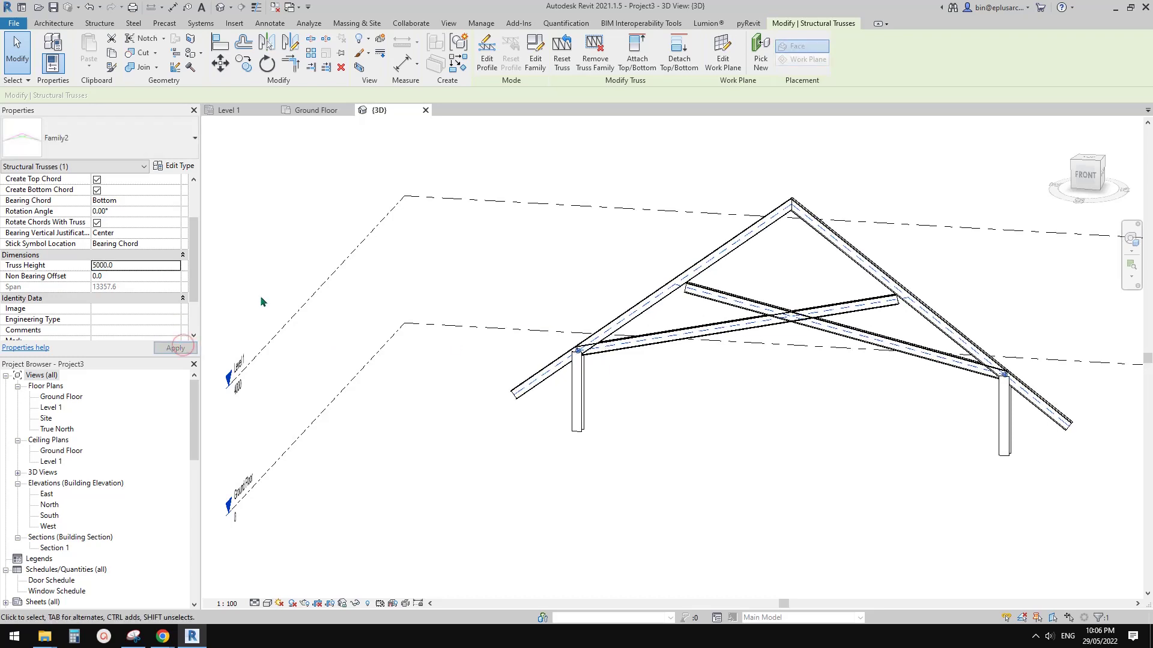
left_click(150, 261)
type("400")
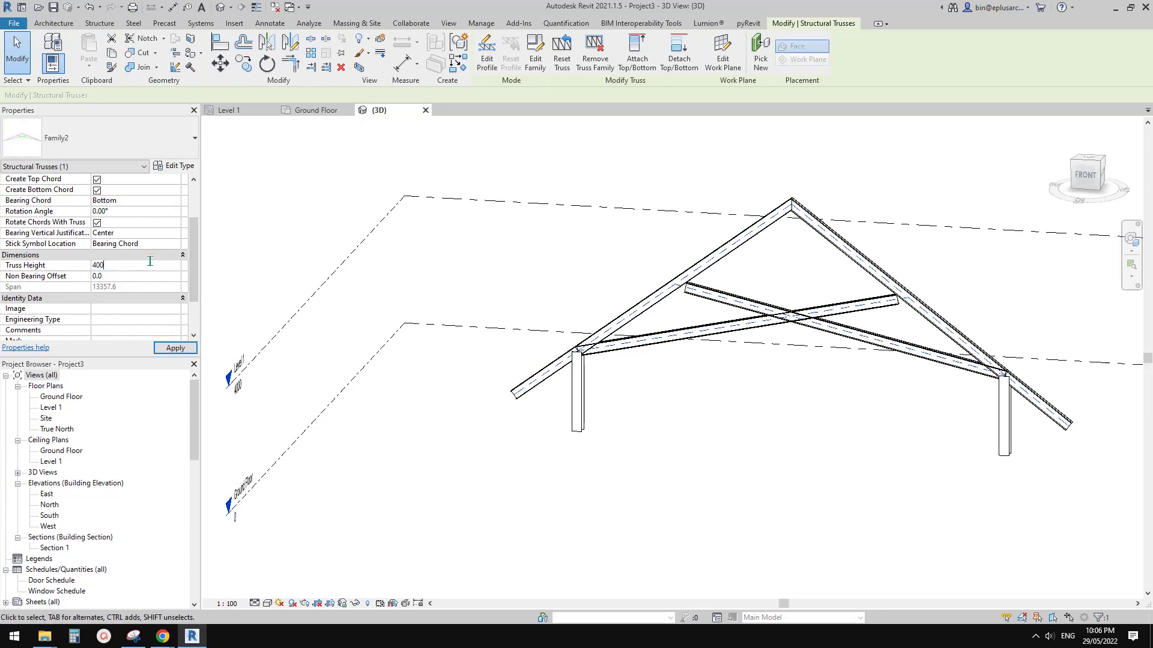
type("0")
left_click(176, 348)
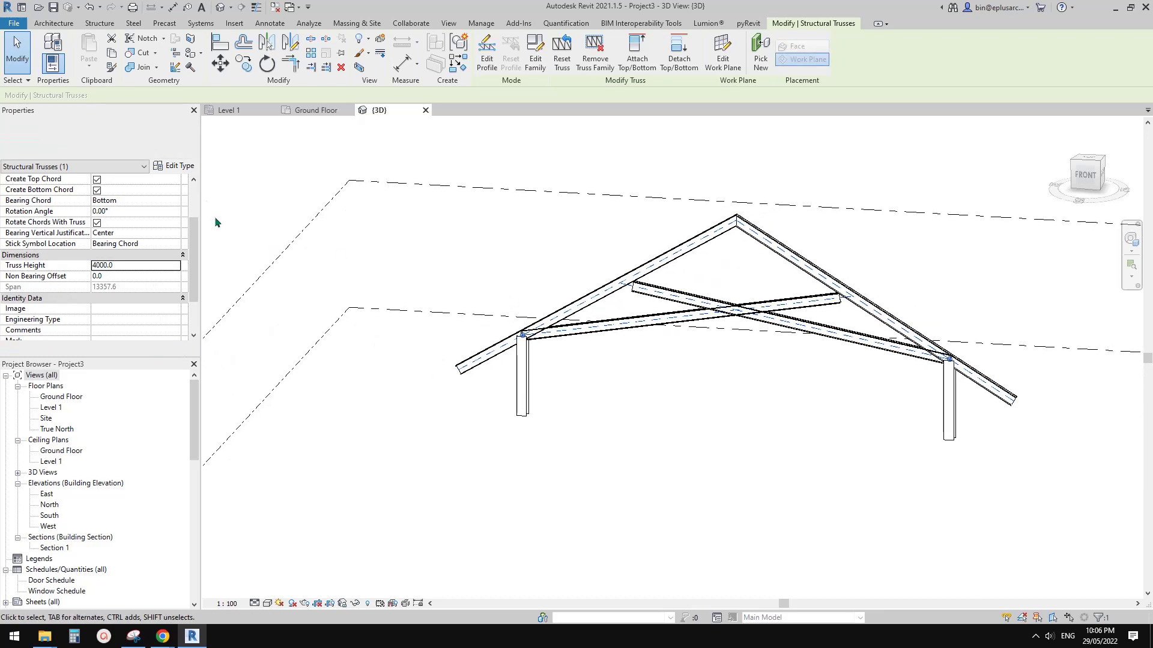
Set the overhang parameter W1 to 1200 in the Family2 truss's type properties and apply it
left_click(179, 168)
left_click_drag(298, 92, 306, 67)
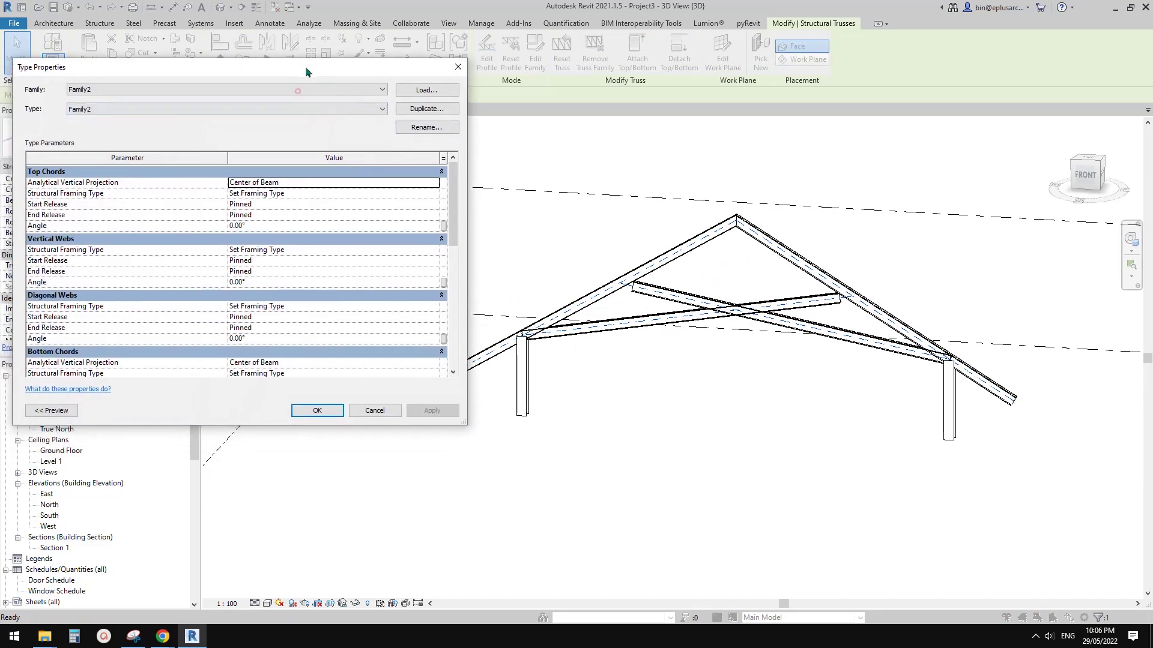
scroll(278, 283, "down", 5)
scroll(278, 284, "down", 3)
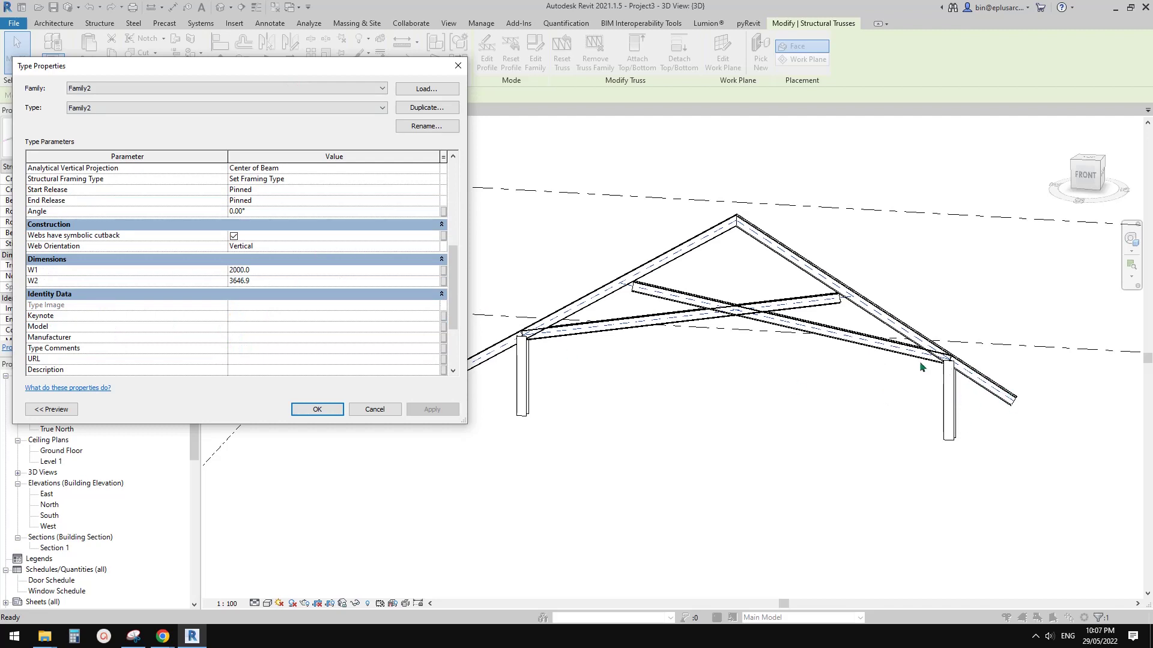
left_click(283, 270)
type("12")
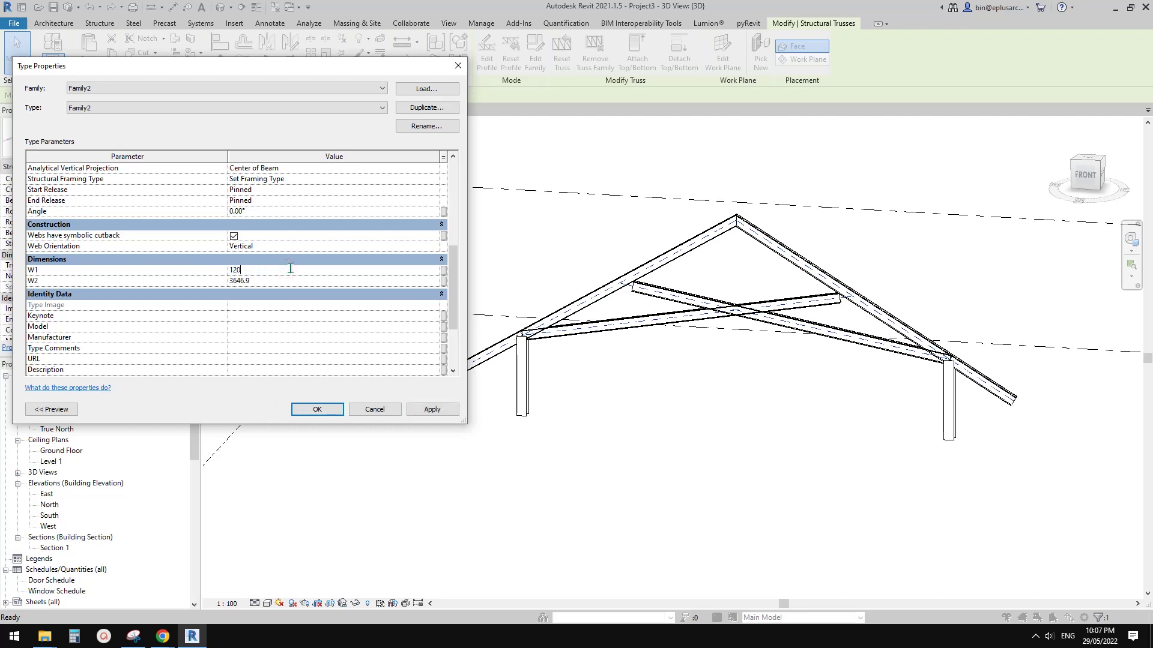
left_click(444, 408)
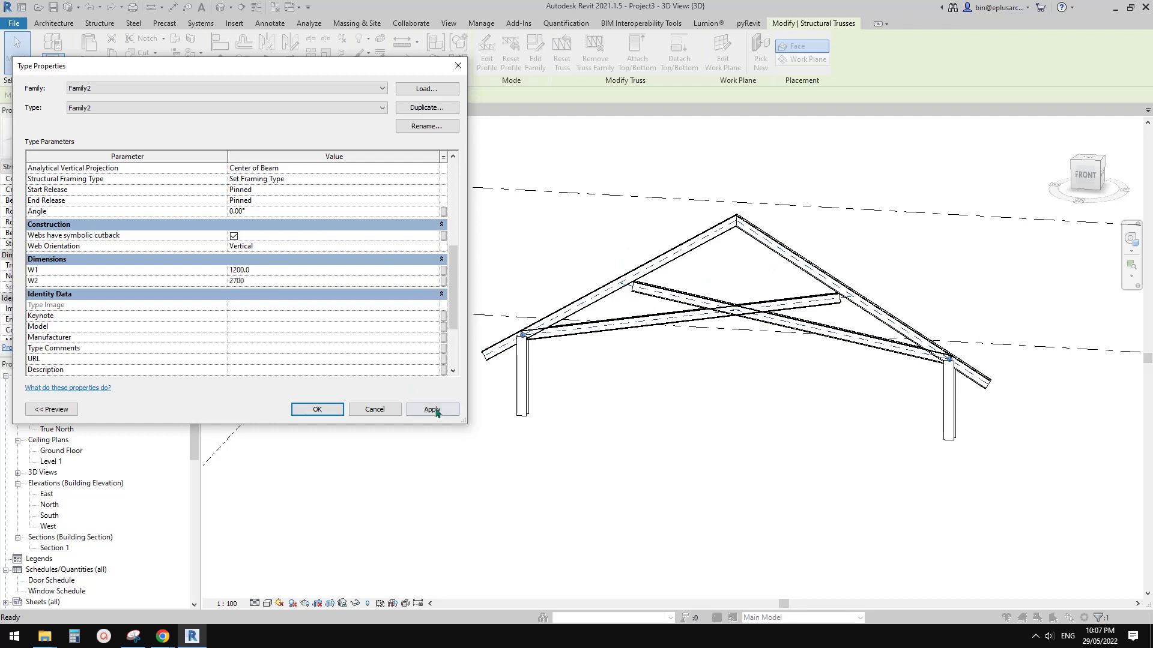
Apply a W2 value of 2700 in the Family2 truss's type properties and close them
left_click(436, 413)
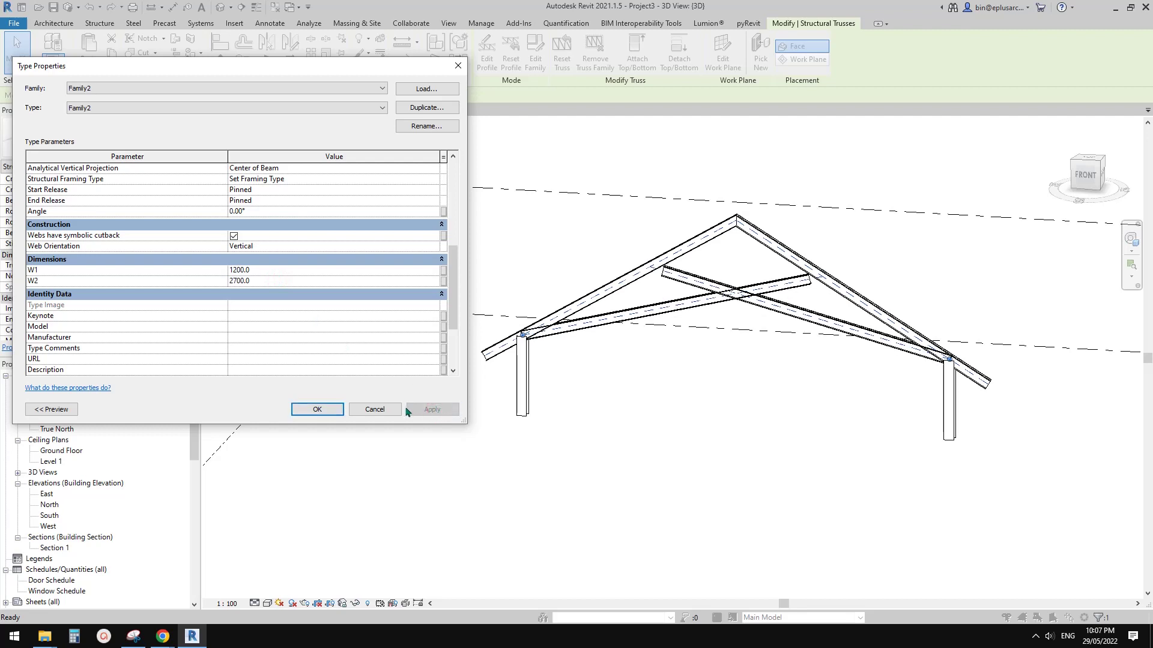
left_click(326, 409)
middle_click_drag(748, 379, 834, 350, "shift")
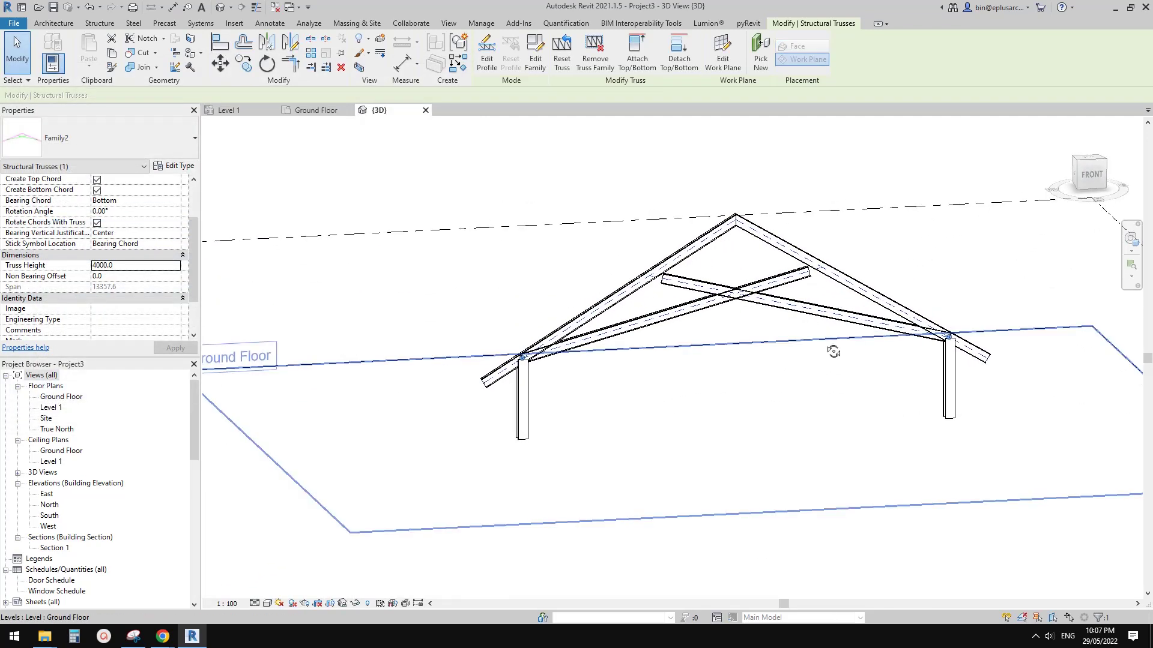
key("Escape")
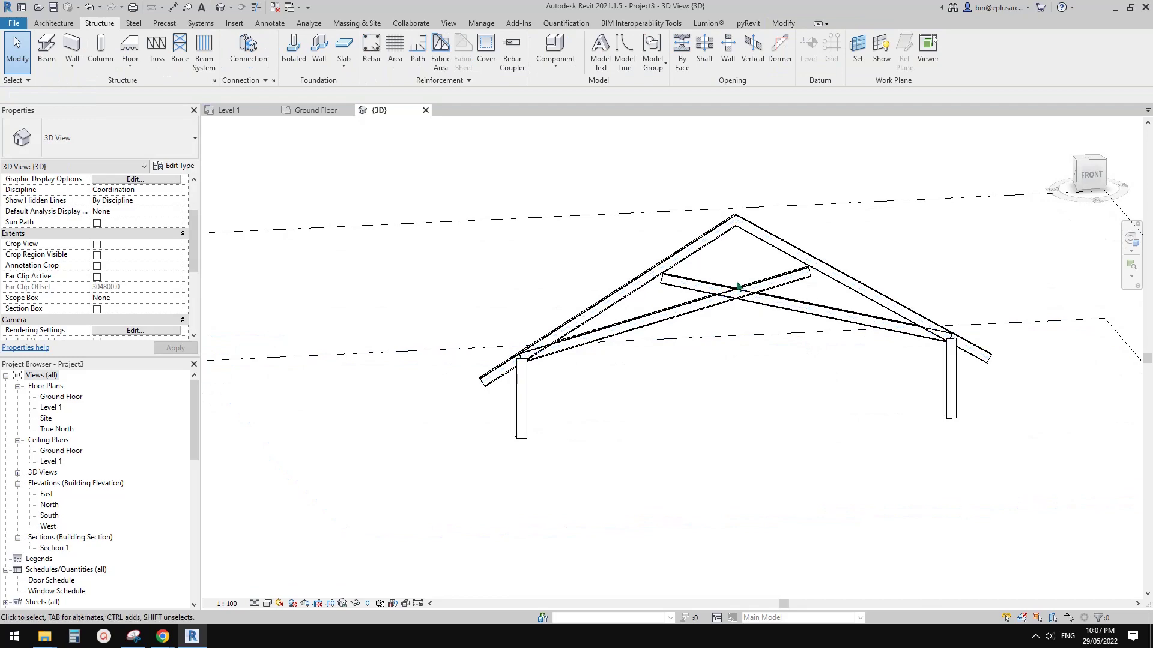
Examine the truss's crossing webs and compare them with the marked-up truss photo in Snipping Tool
scroll(720, 294, "up", 4)
scroll(575, 270, "up", 1)
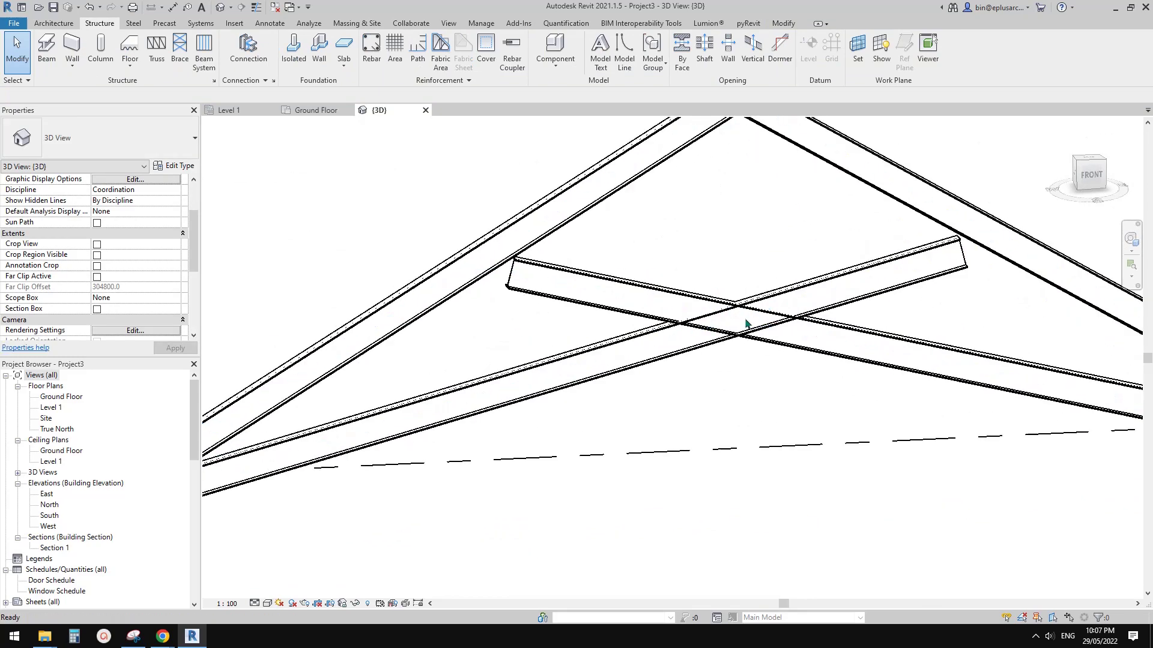
left_click(679, 298)
left_click(136, 637)
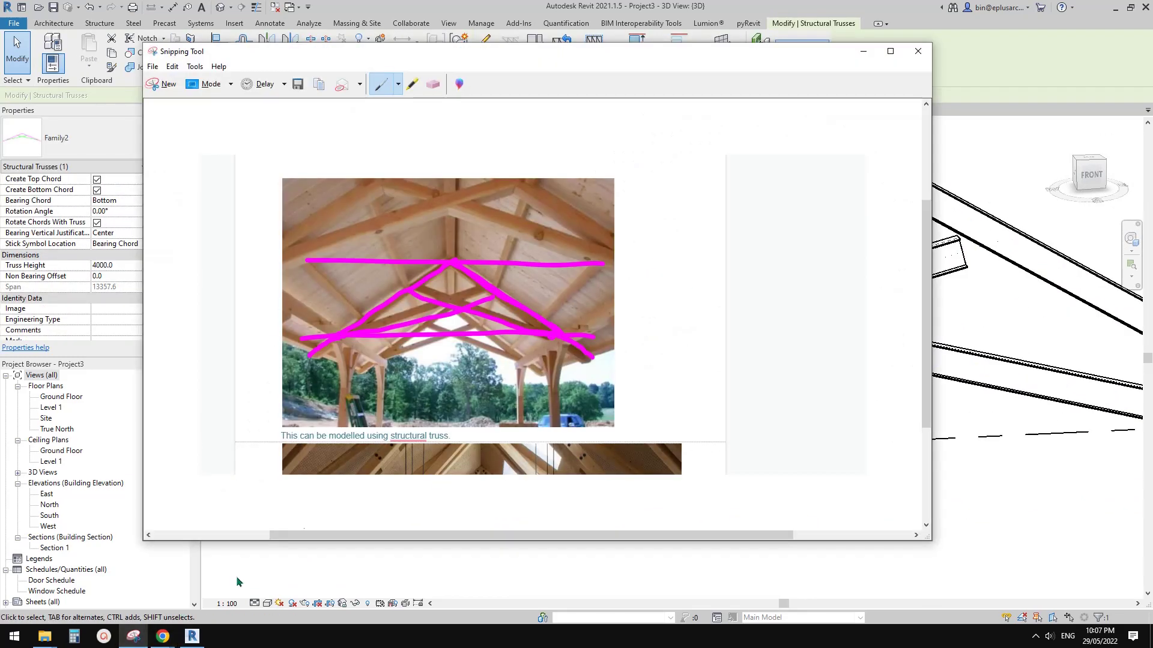
left_click(1031, 318)
scroll(815, 313, "down", 2)
middle_click_drag(815, 314, 864, 357, "shift")
scroll(855, 311, "up", 3)
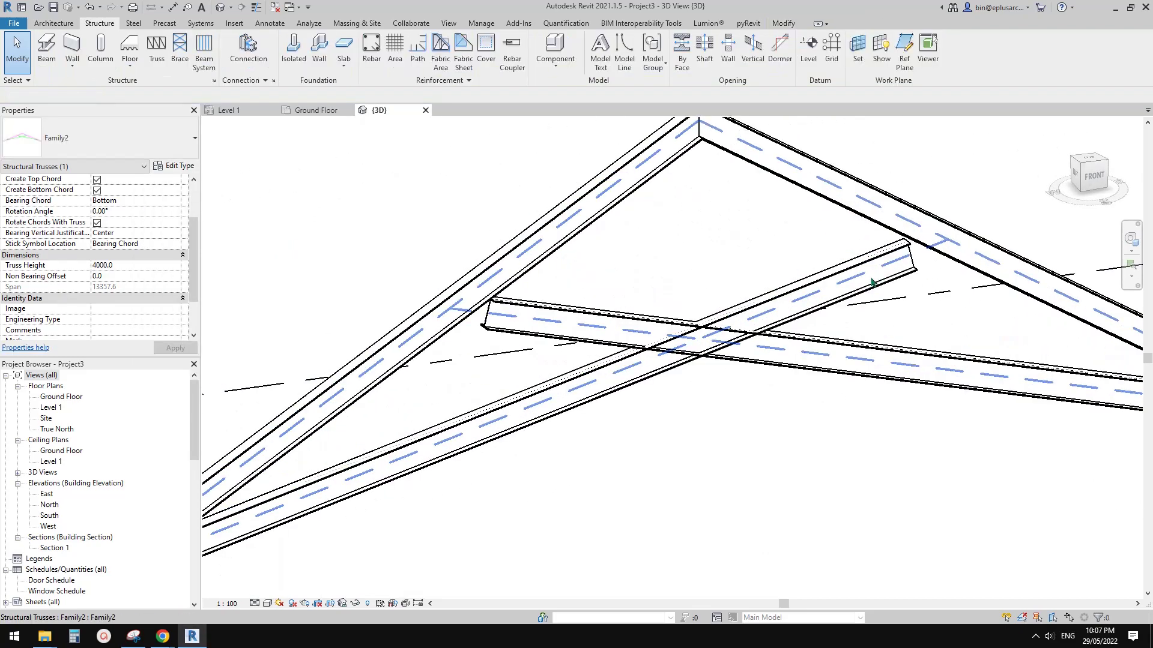
left_click(872, 282)
scroll(845, 302, "down", 1)
Start a structural beam and browse the Australia family library to the Wood folder under Structural Framing
left_click(98, 24)
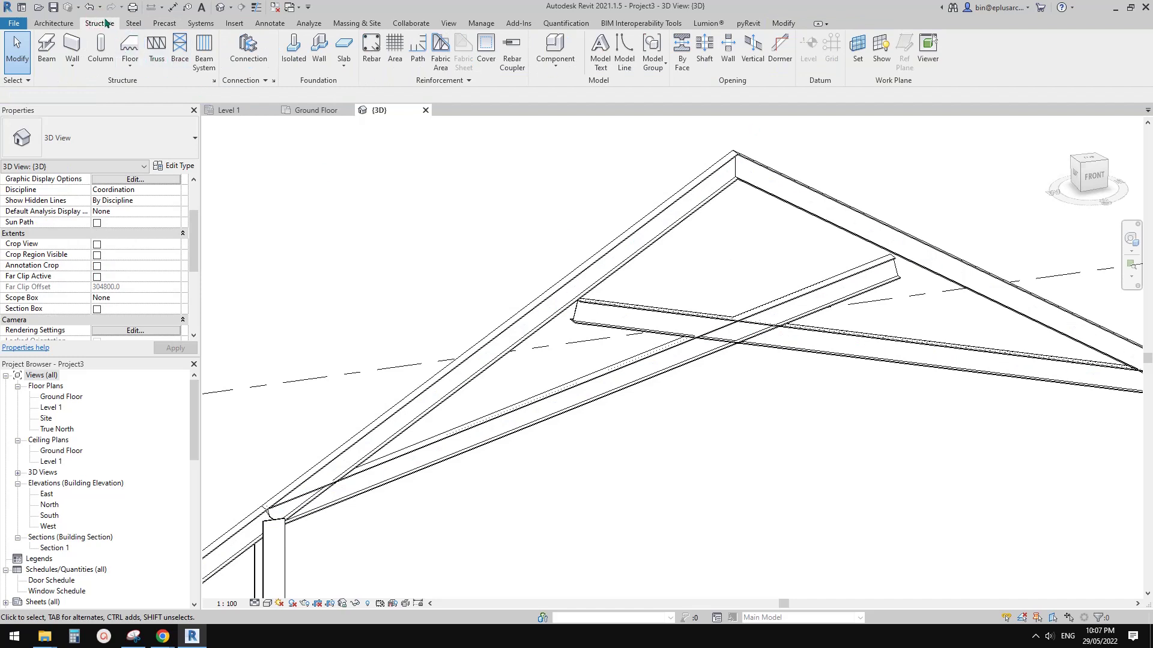
left_click(57, 65)
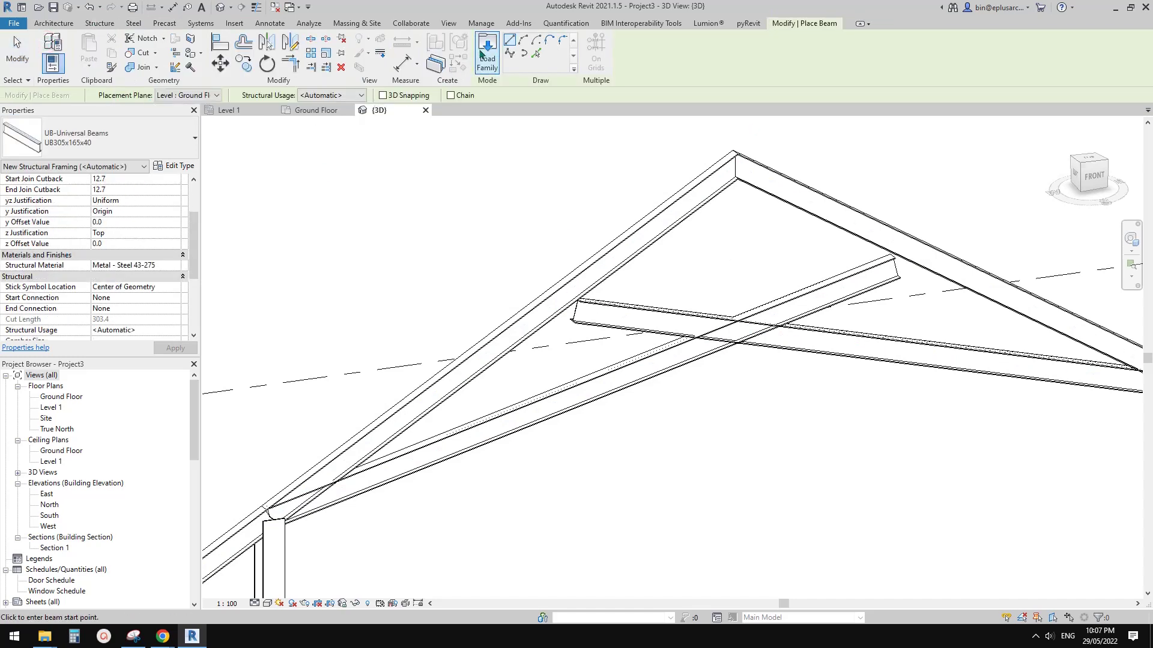
left_click(486, 51)
key("BackSpace")
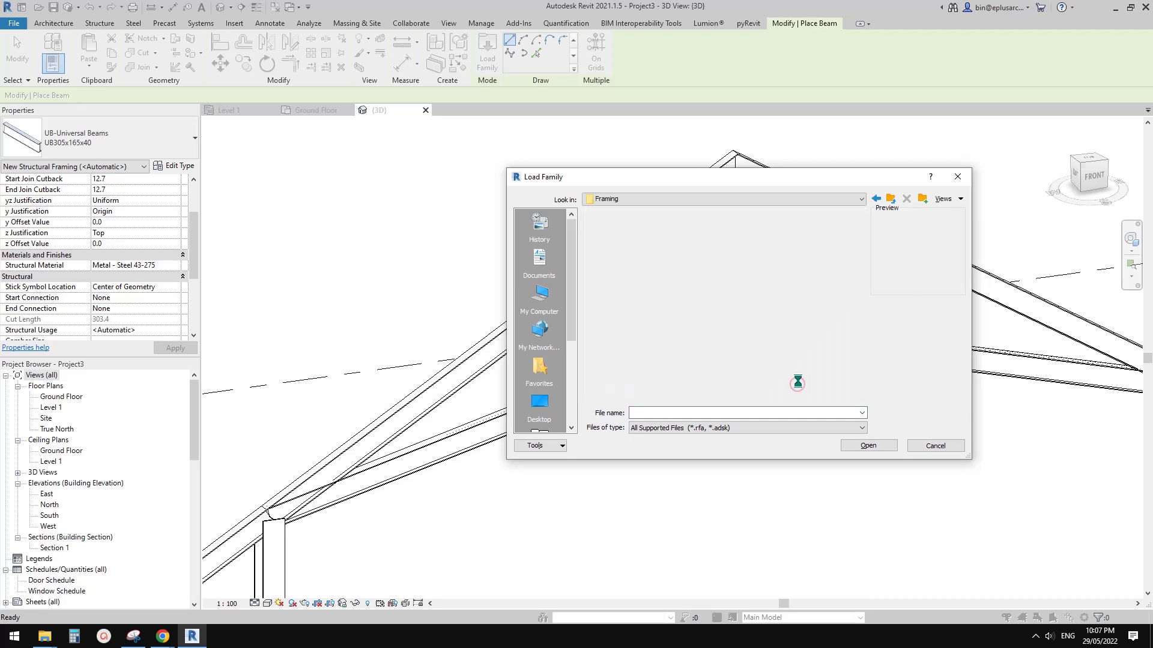
key("BackSpace")
key("BackSpace")
scroll(729, 336, "down", 5)
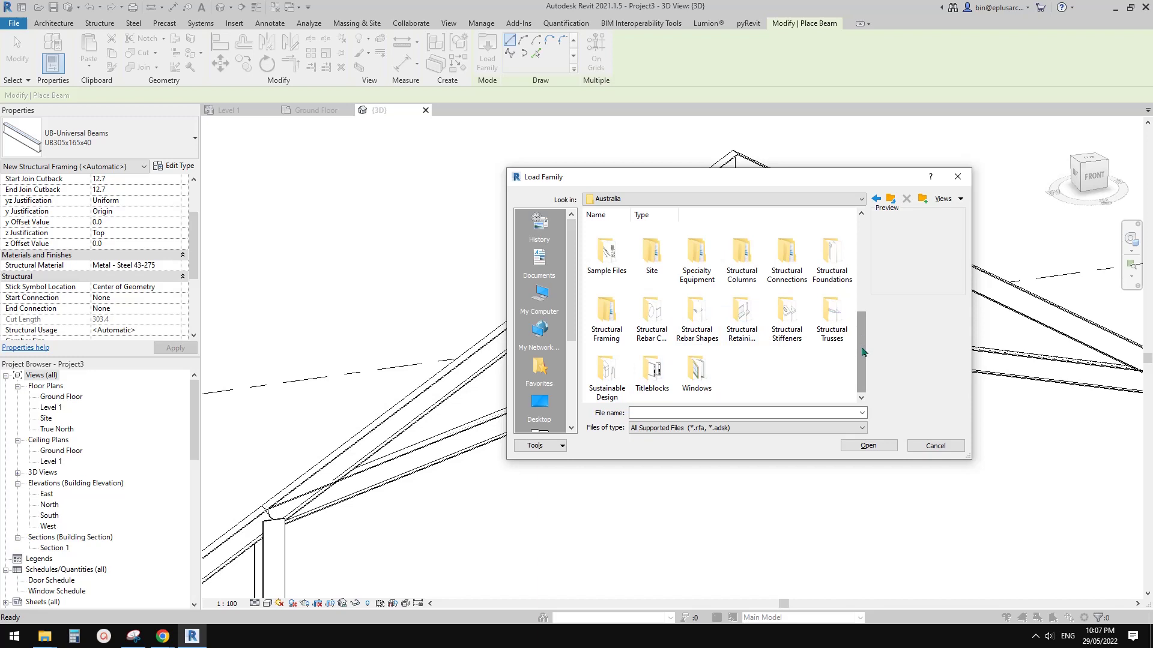
double_click(594, 321)
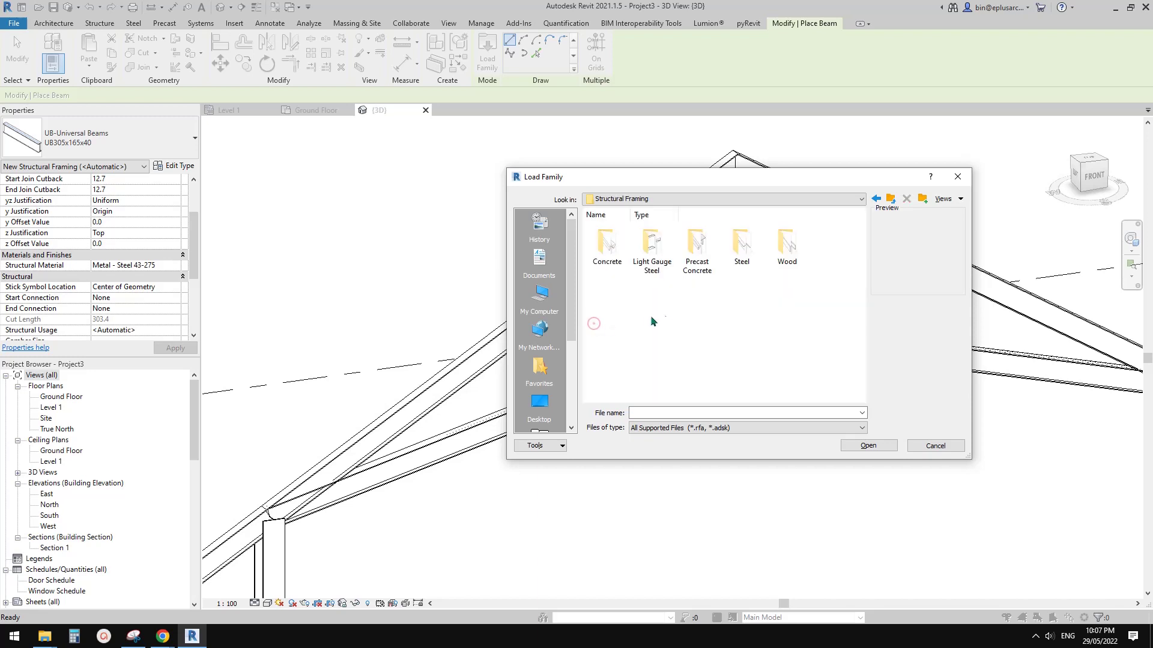
double_click(786, 247)
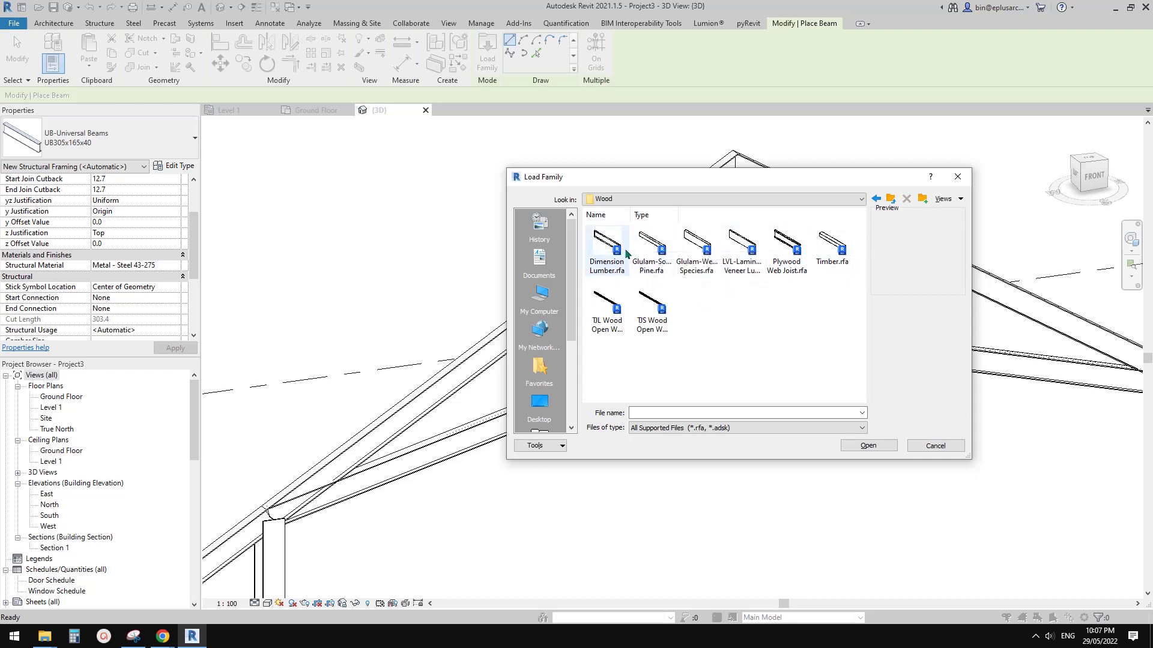
Load the 89x337 type of the Dimension Lumber family into the project
left_click(607, 252)
left_click(859, 446)
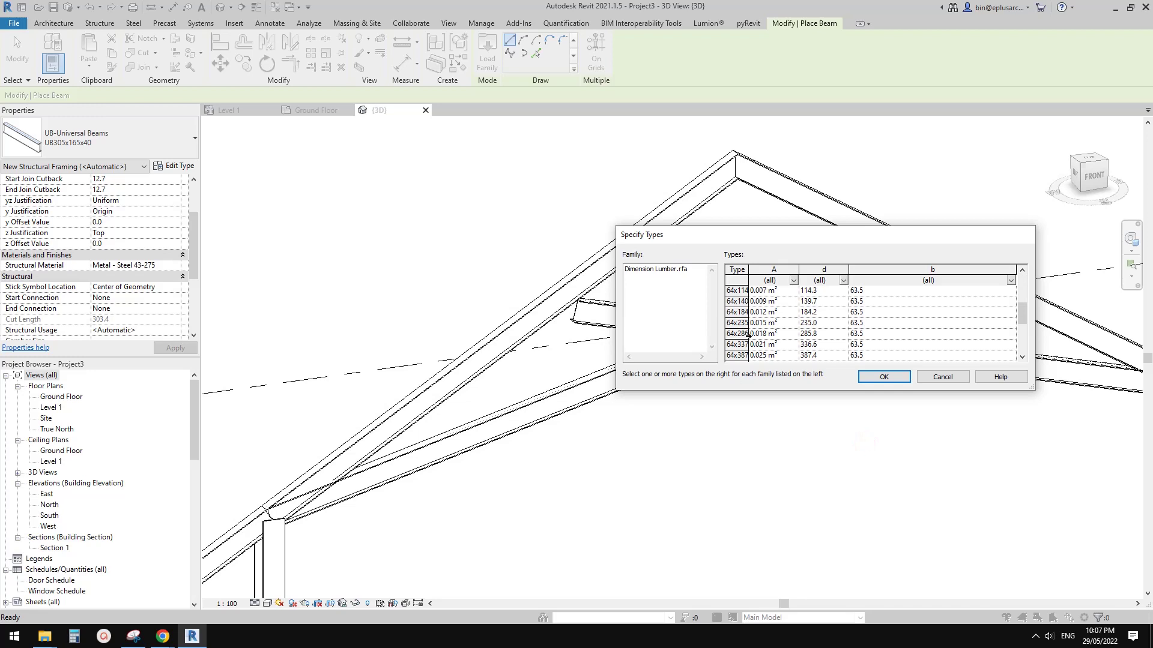
scroll(749, 336, "down", 3)
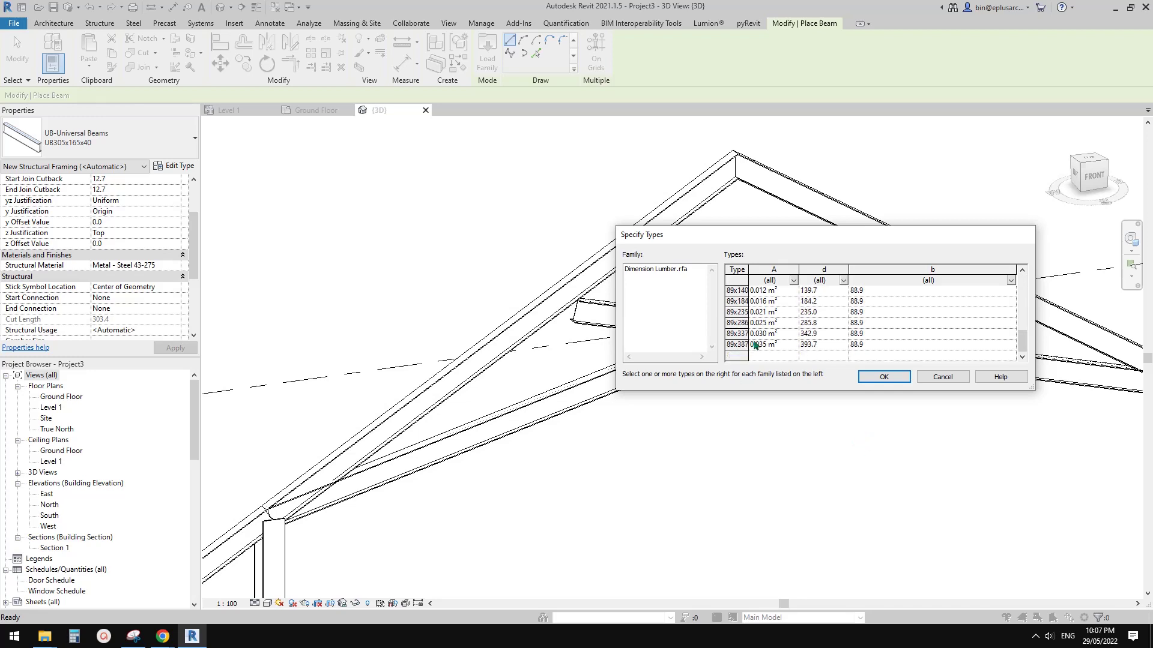
left_click(738, 334)
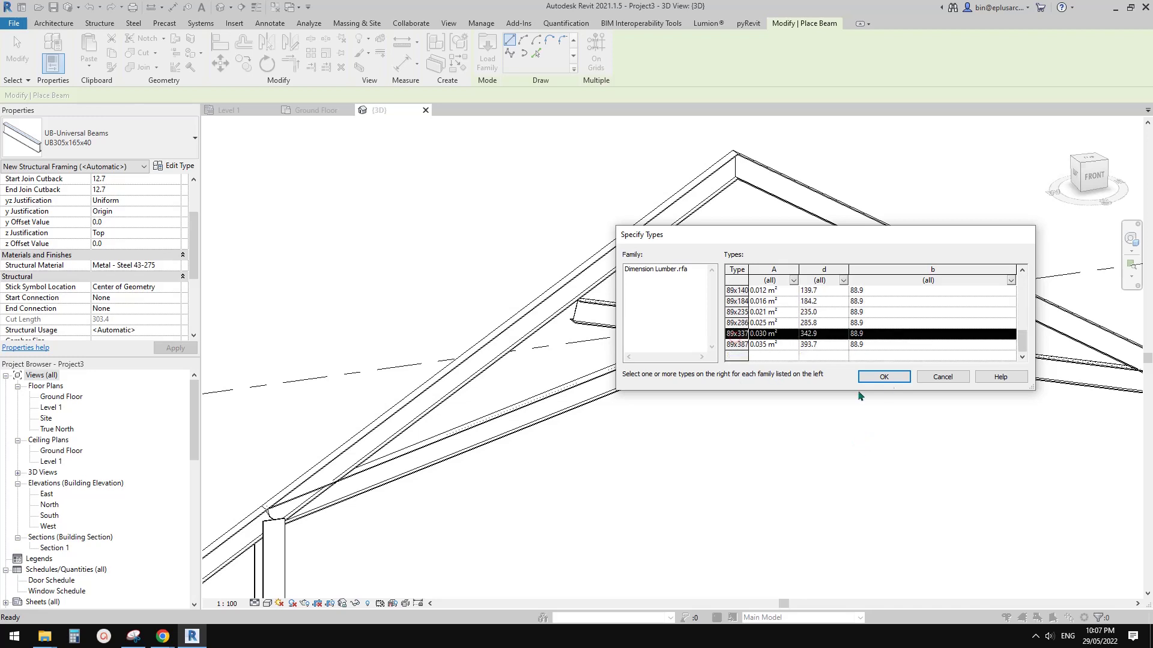
left_click(884, 376)
scroll(698, 387, "down", 1)
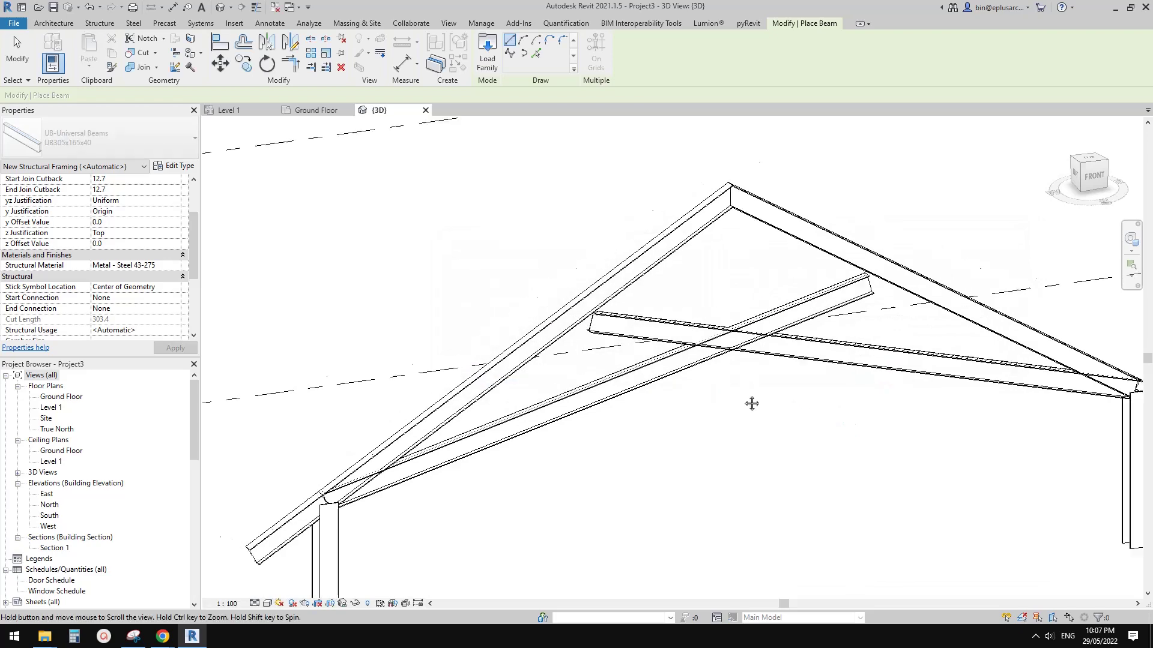
key("Escape")
Set the Top Chords' Structural Framing Type to Dimension Lumber:89x337 in the truss's type properties and apply it
left_click(851, 294)
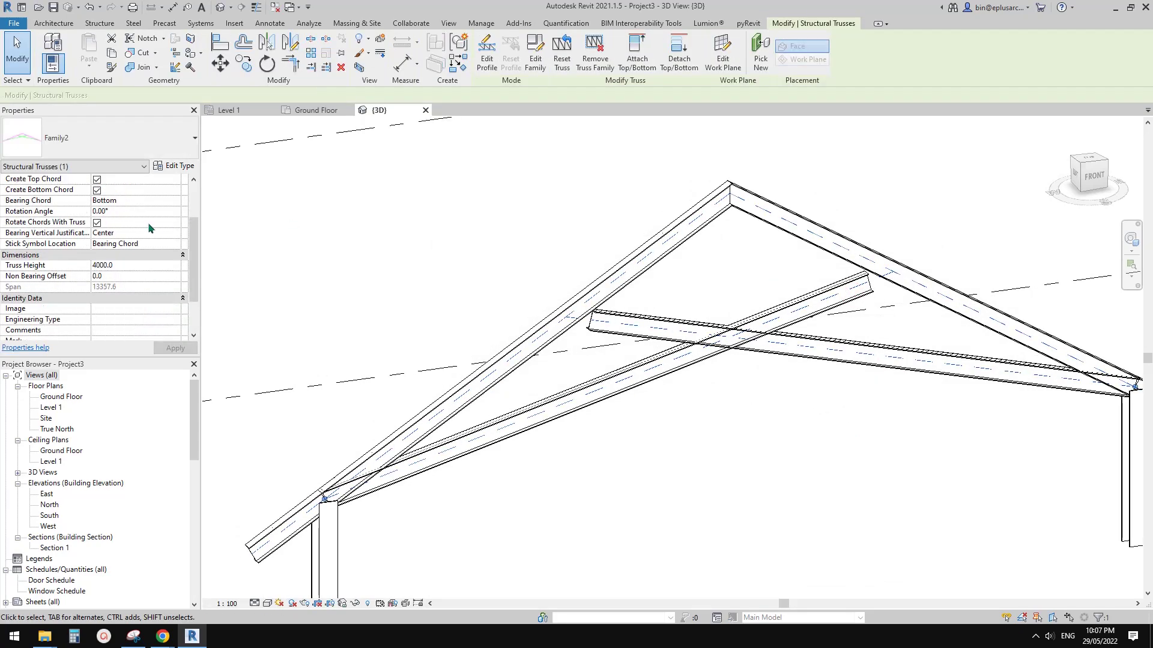
scroll(137, 245, "up", 2)
left_click(169, 166)
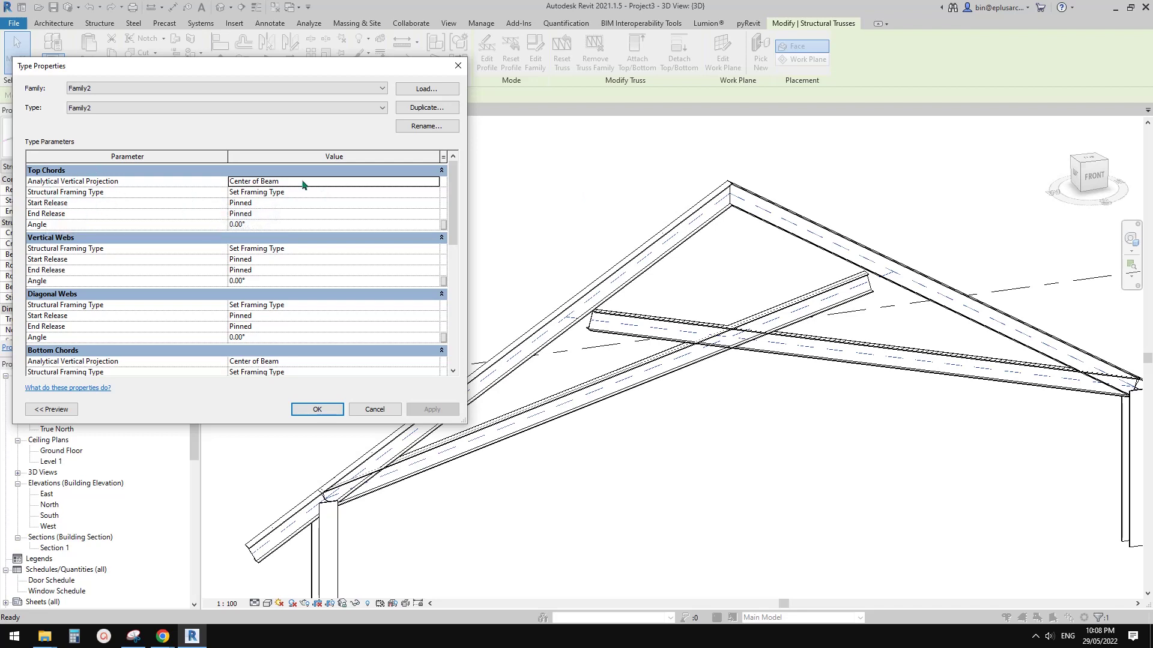
left_click(325, 190)
left_click(434, 191)
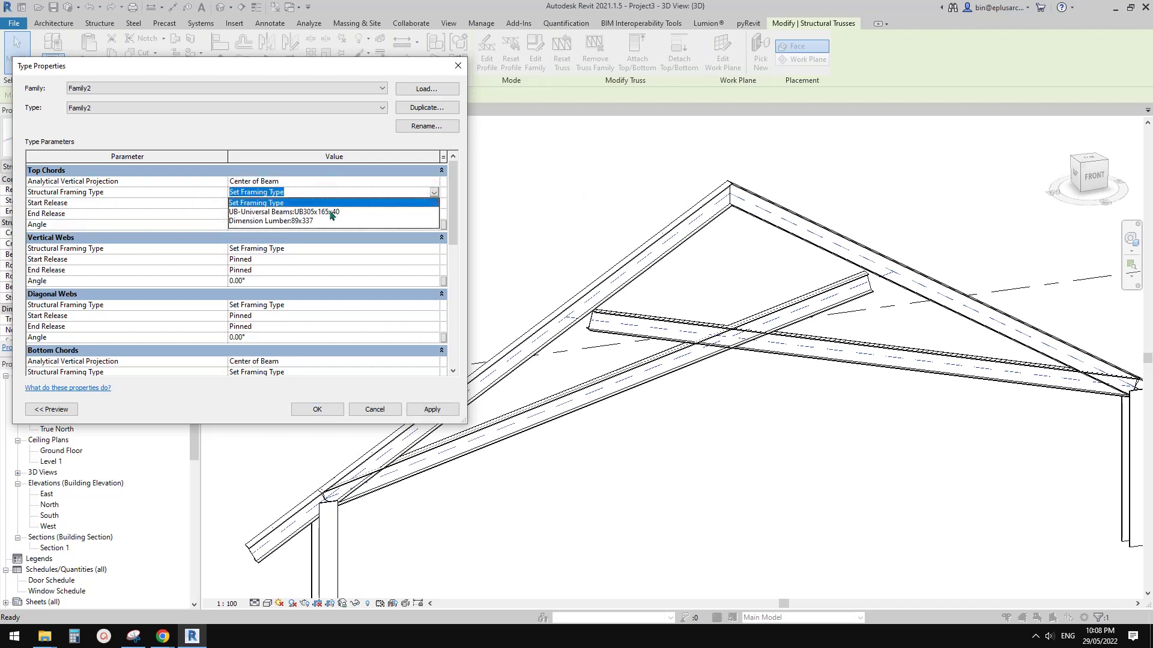
left_click(302, 222)
left_click(443, 411)
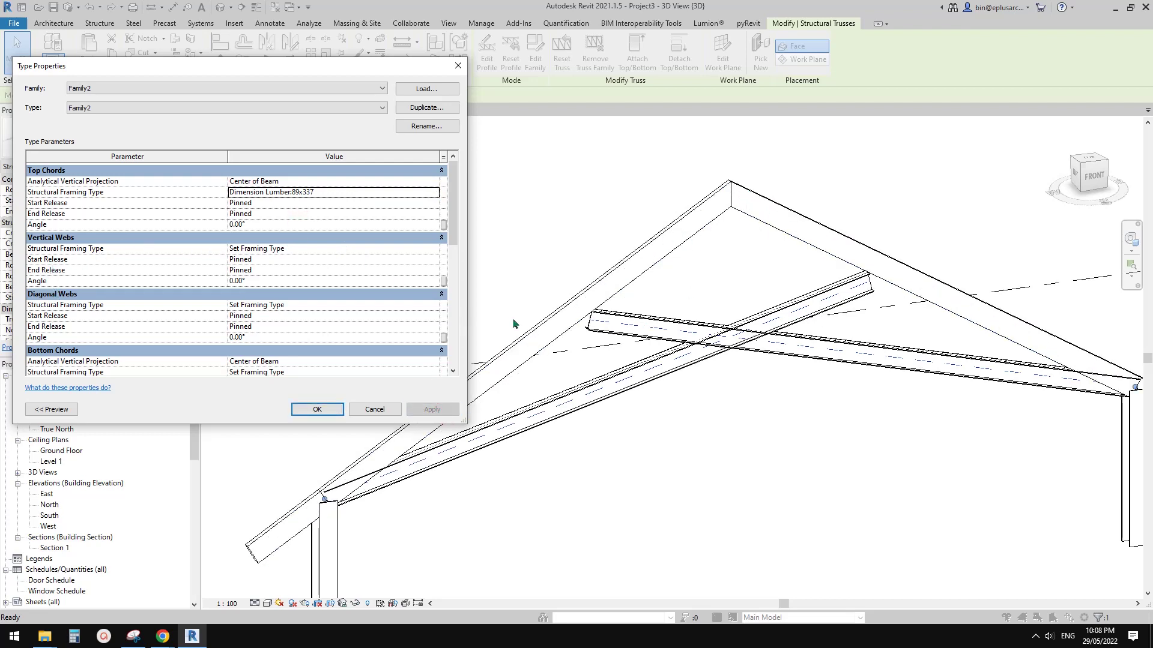
Set the Diagonal Webs' Structural Framing Type to Dimension Lumber:89x337 and accept the type properties
left_click(332, 308)
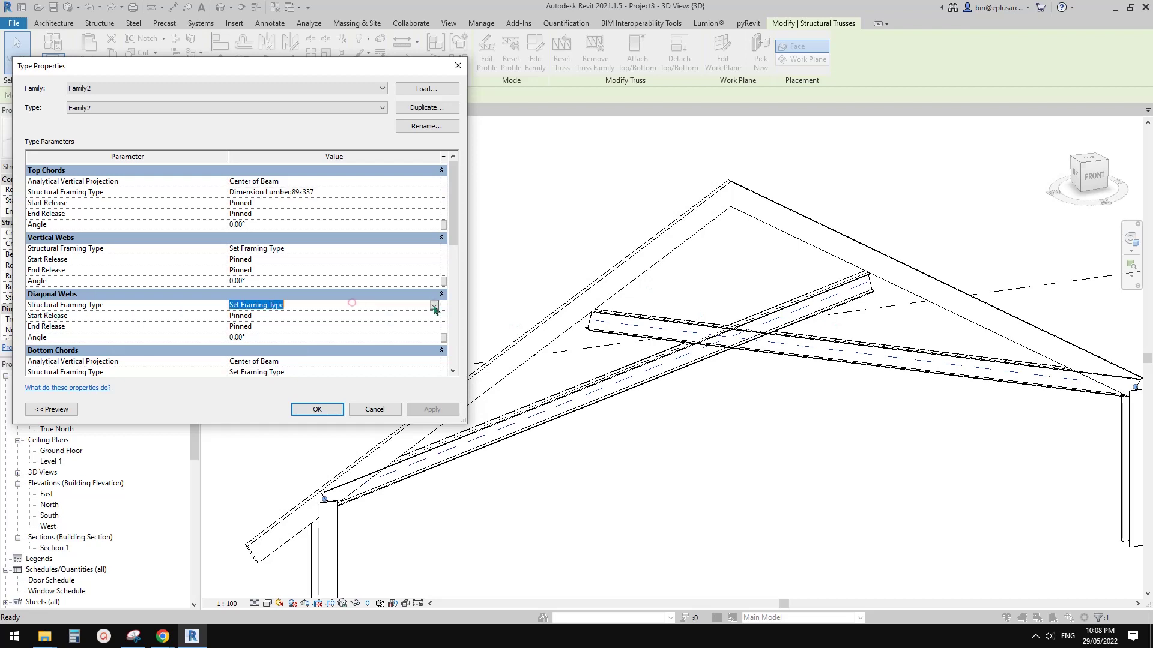
left_click(433, 305)
left_click(303, 333)
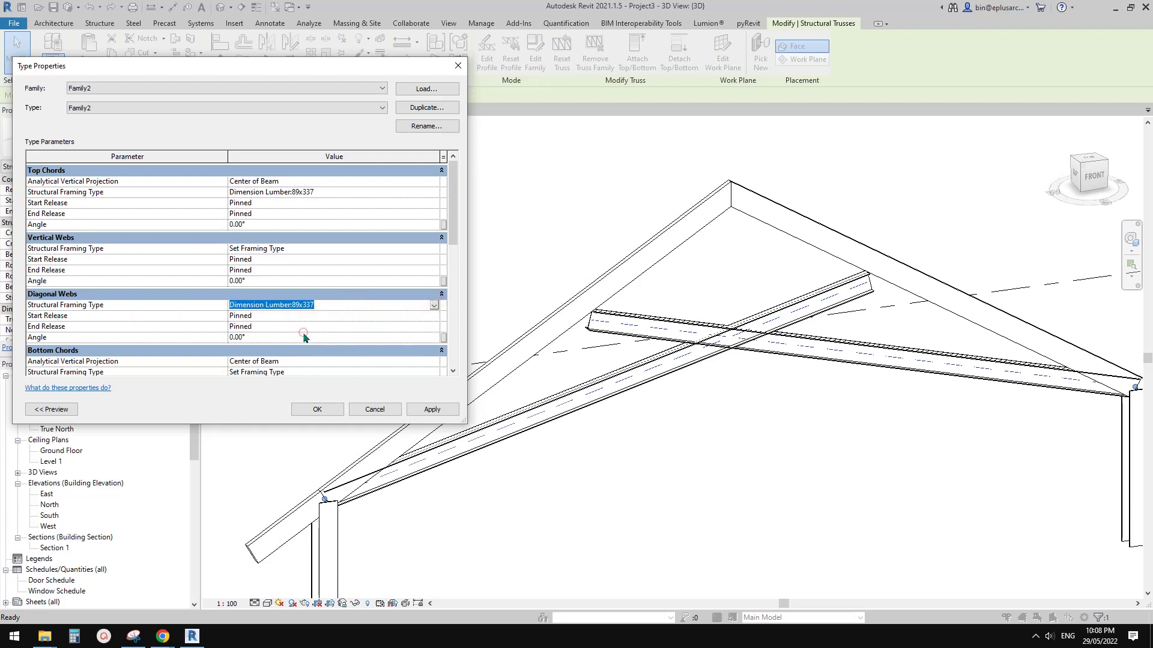
left_click(433, 409)
left_click(317, 409)
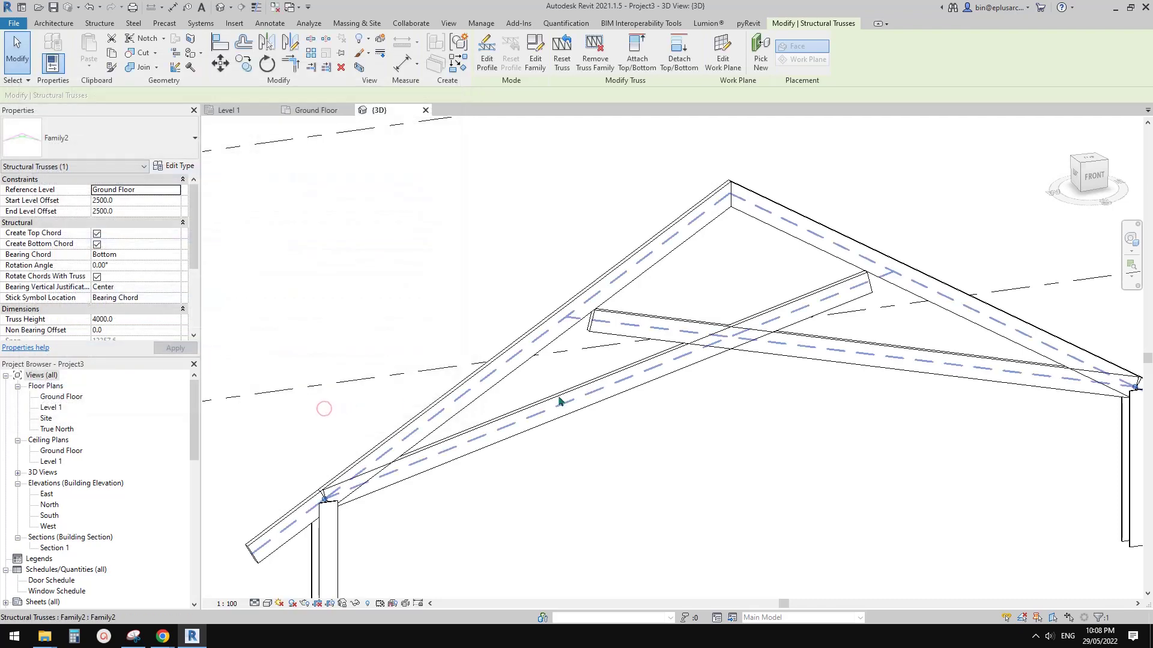
Unpin the diagonal web descending from the left rafter and extend its upper end into that top chord
scroll(667, 402, "down", 4)
left_click(678, 414)
scroll(506, 304, "up", 5)
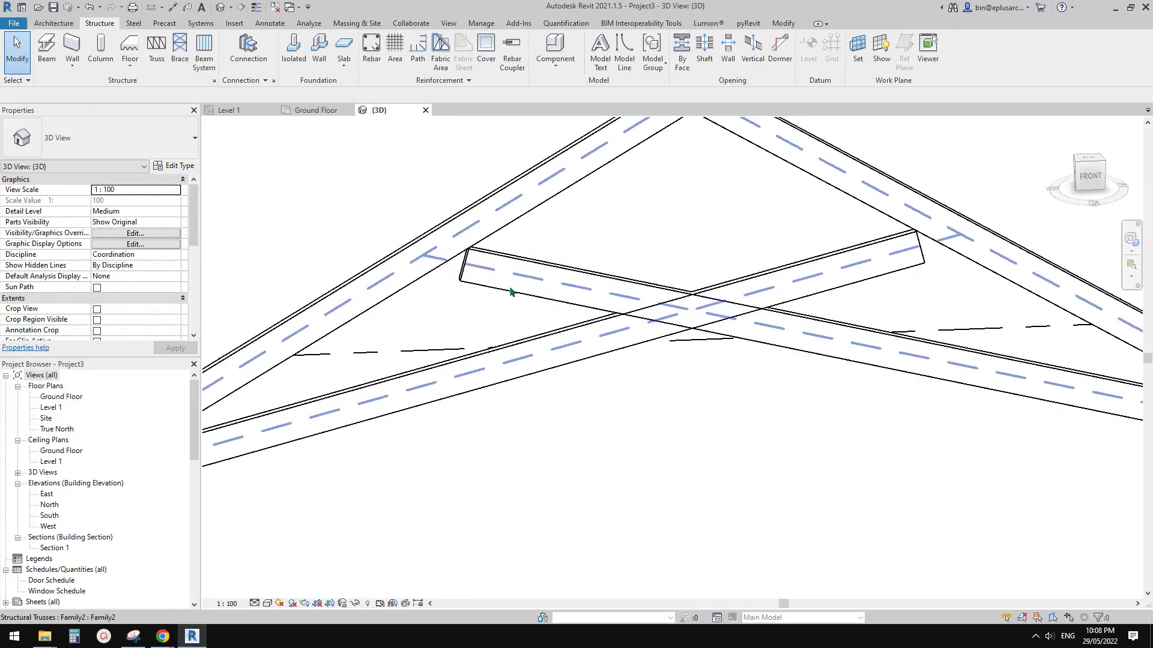
left_click(456, 285)
scroll(706, 319, "down", 3)
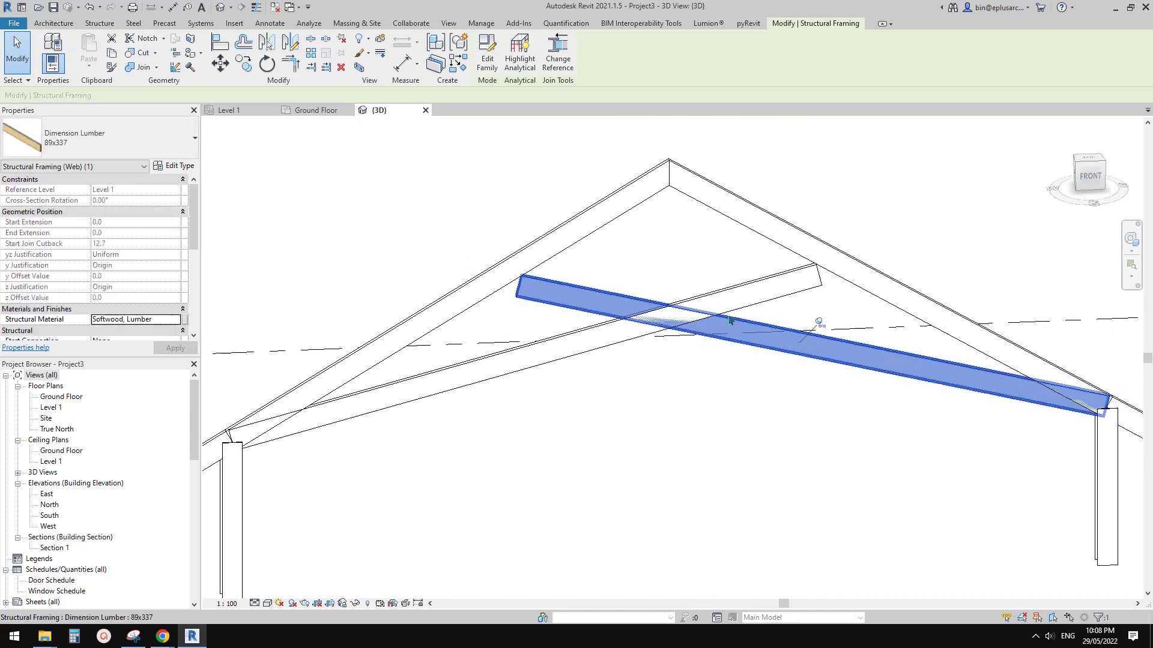
middle_click_drag(844, 334, 847, 339)
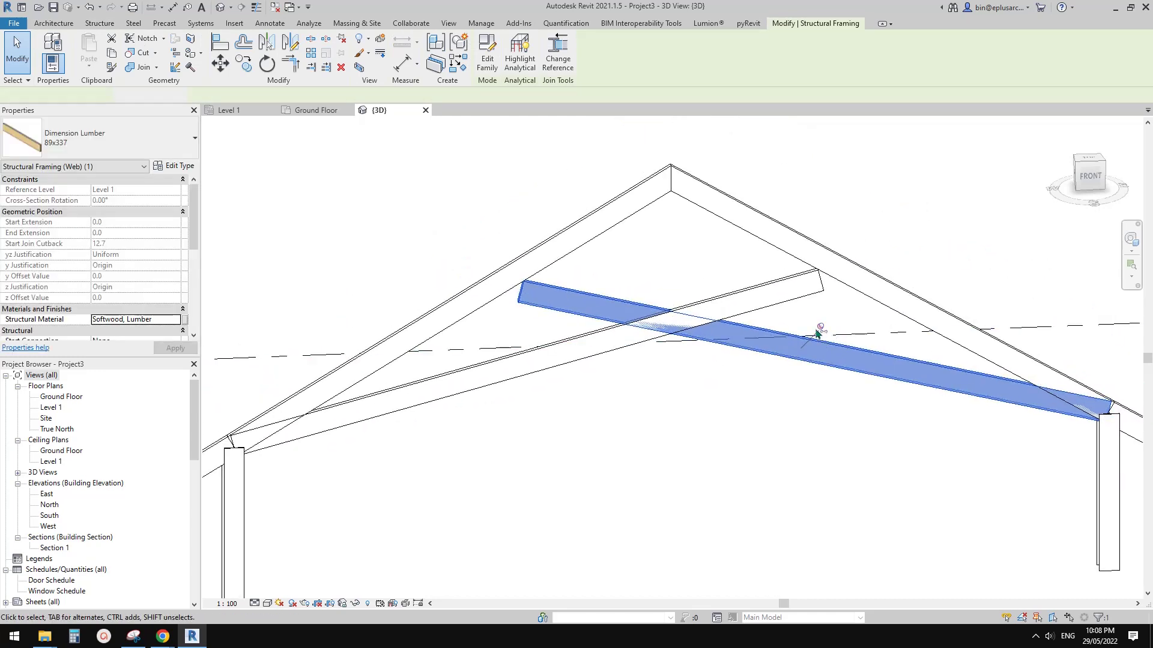
left_click(819, 328)
scroll(523, 290, "up", 1)
left_click_drag(509, 296, 484, 289)
scroll(468, 258, "up", 2)
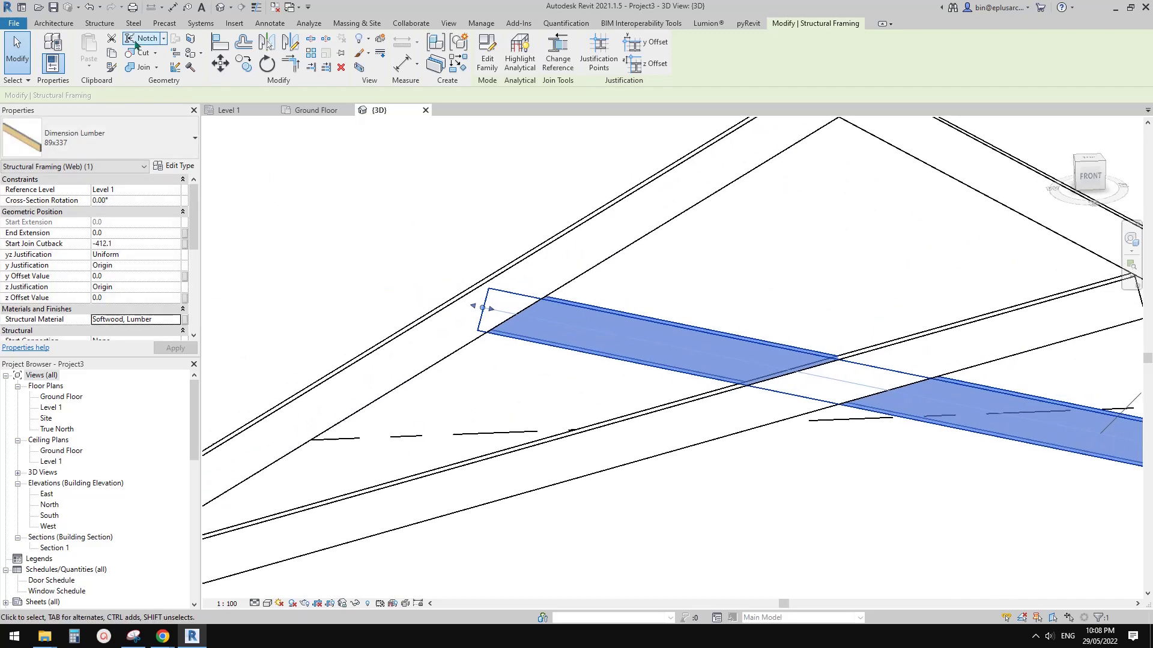
Cut the extended web against the top chord and cut the other diagonal web where the two webs cross
left_click(139, 39)
left_click(588, 324)
scroll(589, 267, "down", 3)
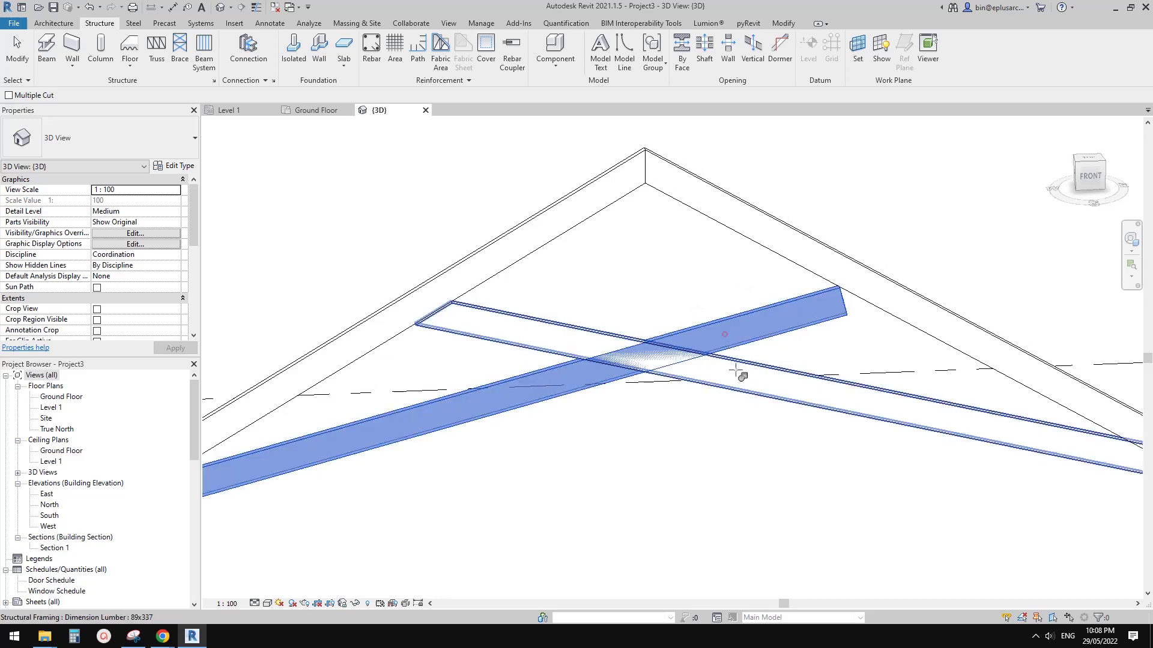
left_click(736, 369)
scroll(886, 428, "down", 2)
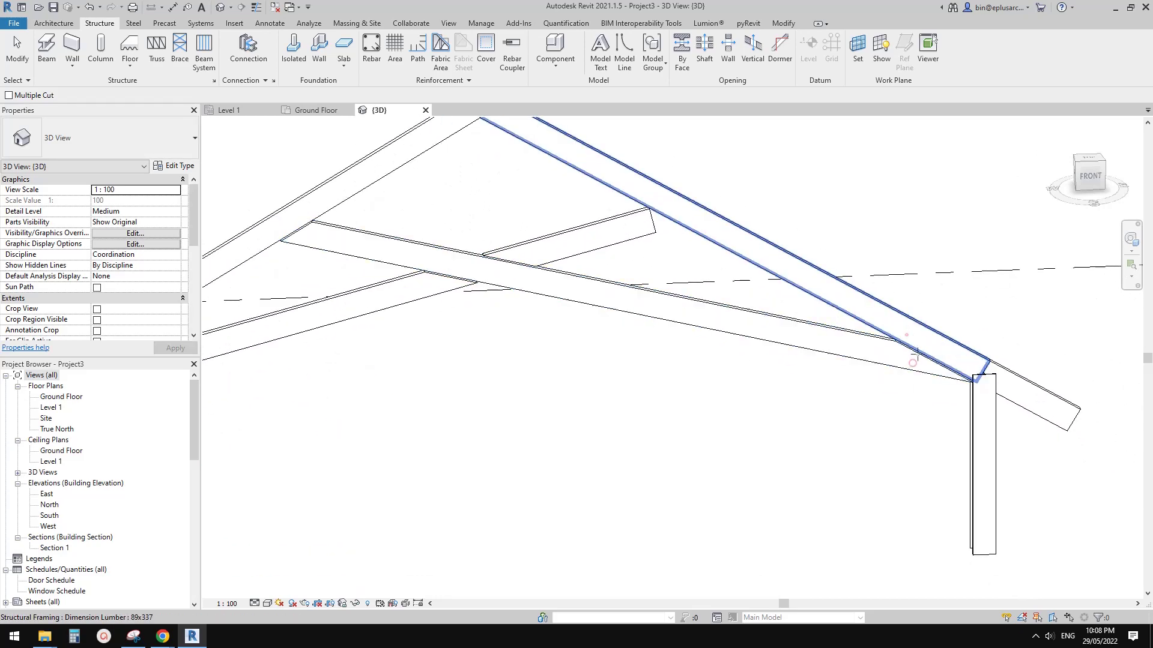
middle_click_drag(762, 357, 798, 410)
key("Escape")
Examine the timber truss and its cut web joints in the 3D view
scroll(840, 401, "up", 1)
middle_click_drag(755, 373, 716, 370)
left_click(690, 326)
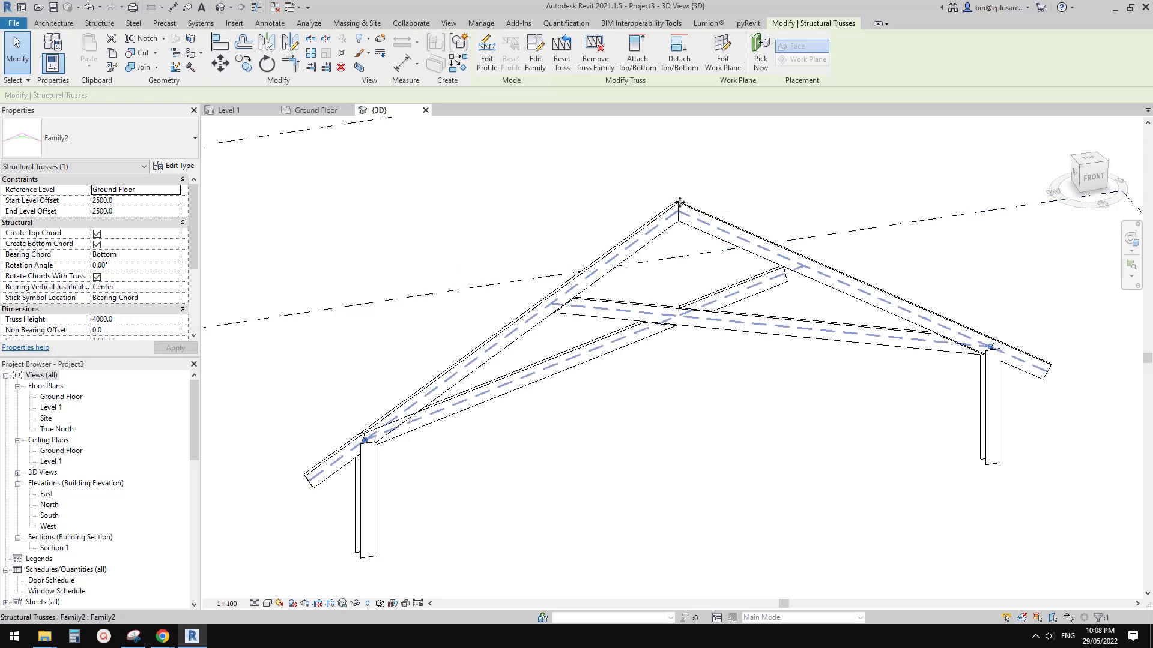
scroll(670, 210, "down", 3)
middle_click_drag(697, 282, 702, 358, "shift")
scroll(697, 357, "down", 1)
left_click(702, 358)
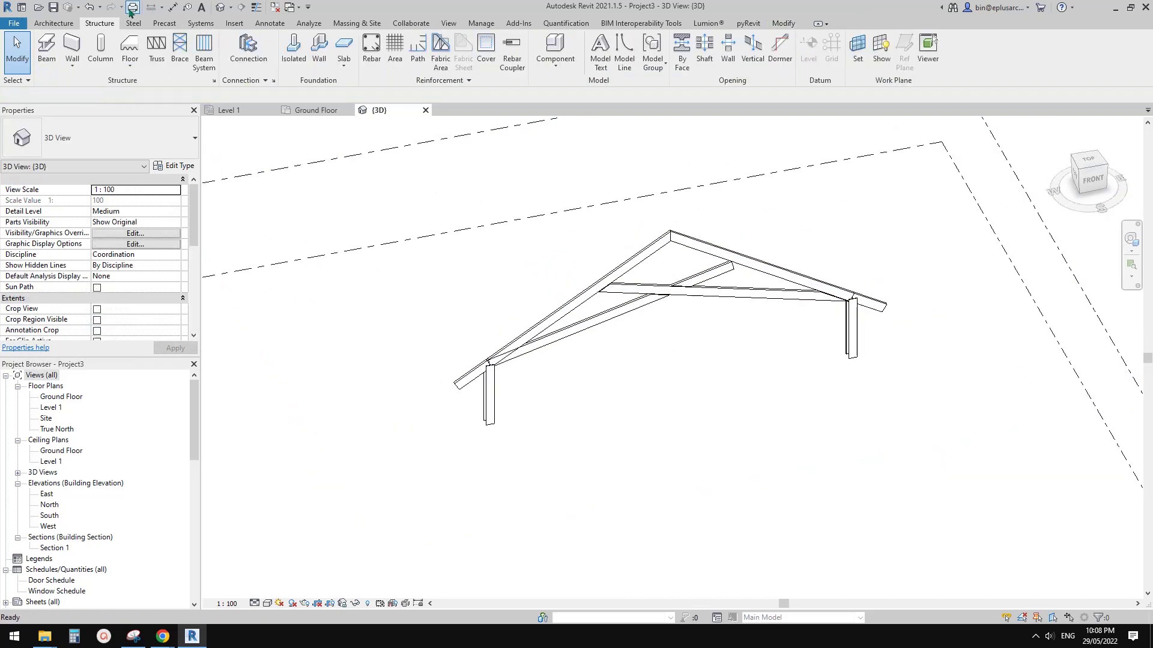
middle_click_drag(490, 164, 507, 164)
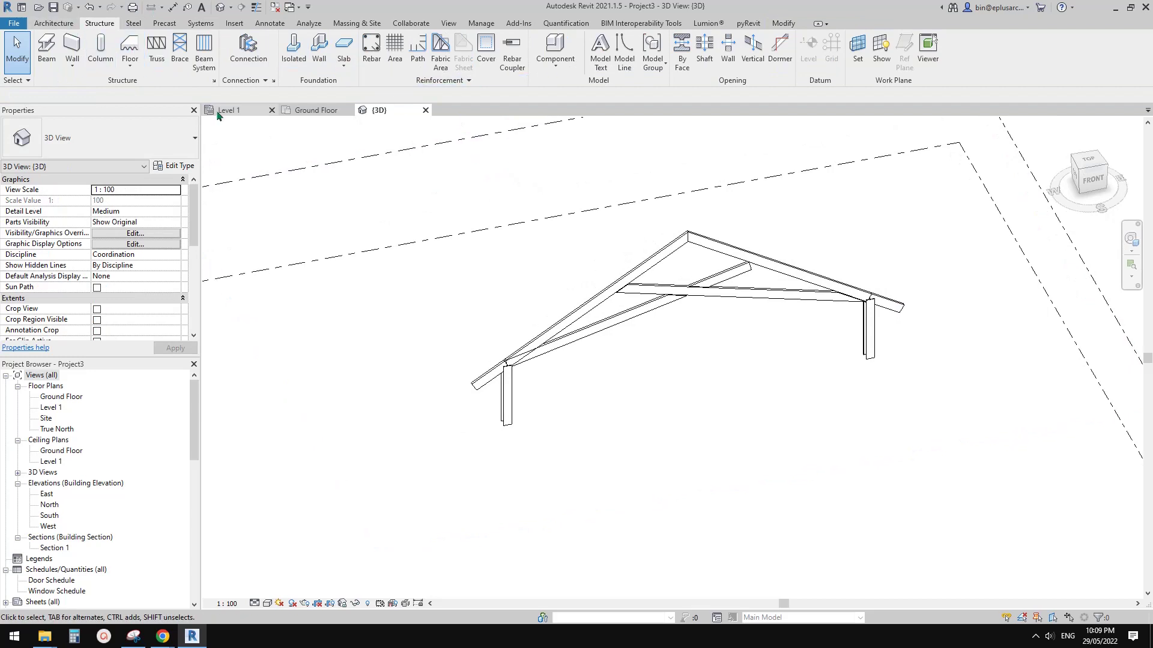
Start a footprint roof on Level 1 and draw a rectangular boundary about 17200 mm wide around the truss
left_click(67, 24)
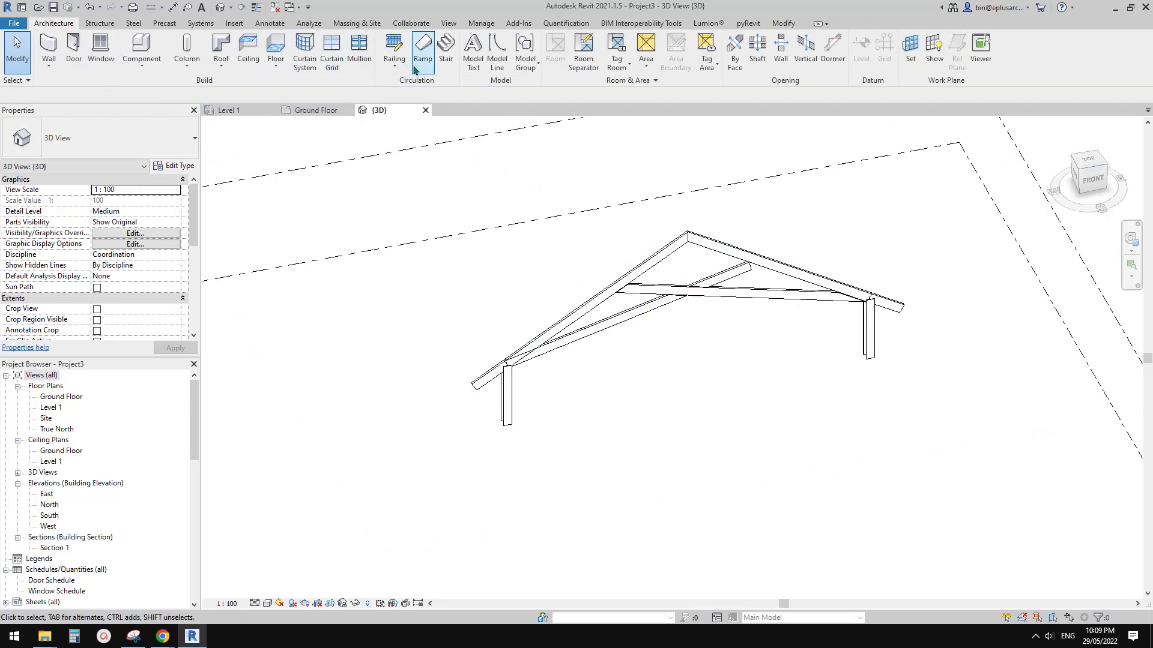
left_click(220, 50)
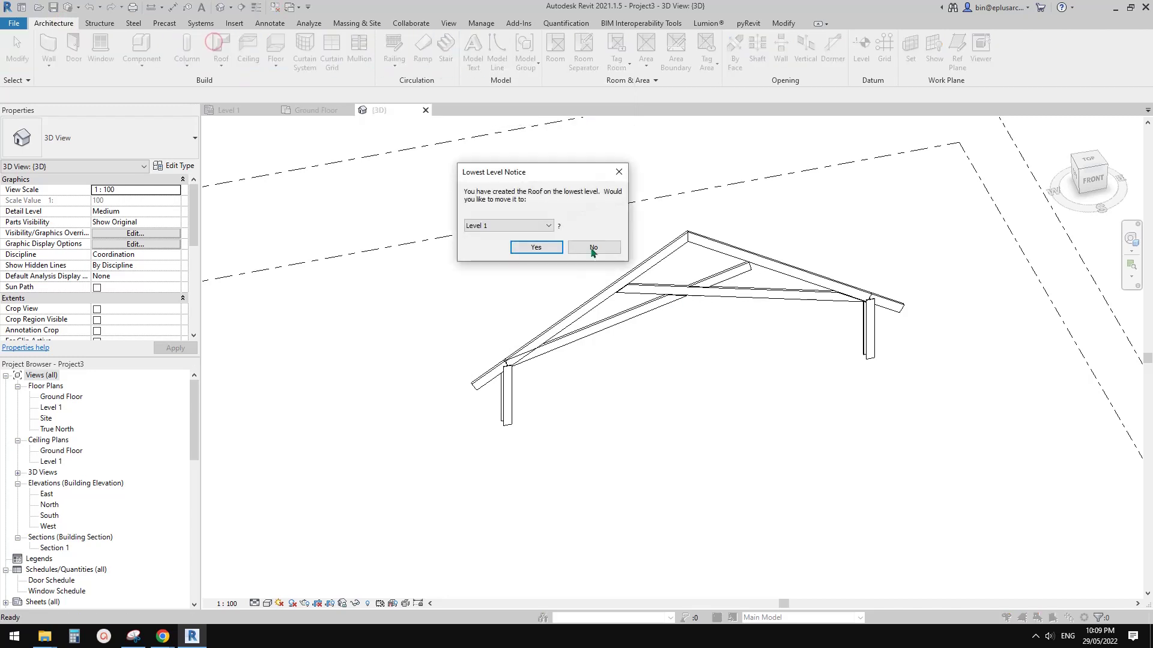
left_click(533, 245)
scroll(665, 295, "down", 2)
middle_click_drag(676, 360, 684, 363, "shift")
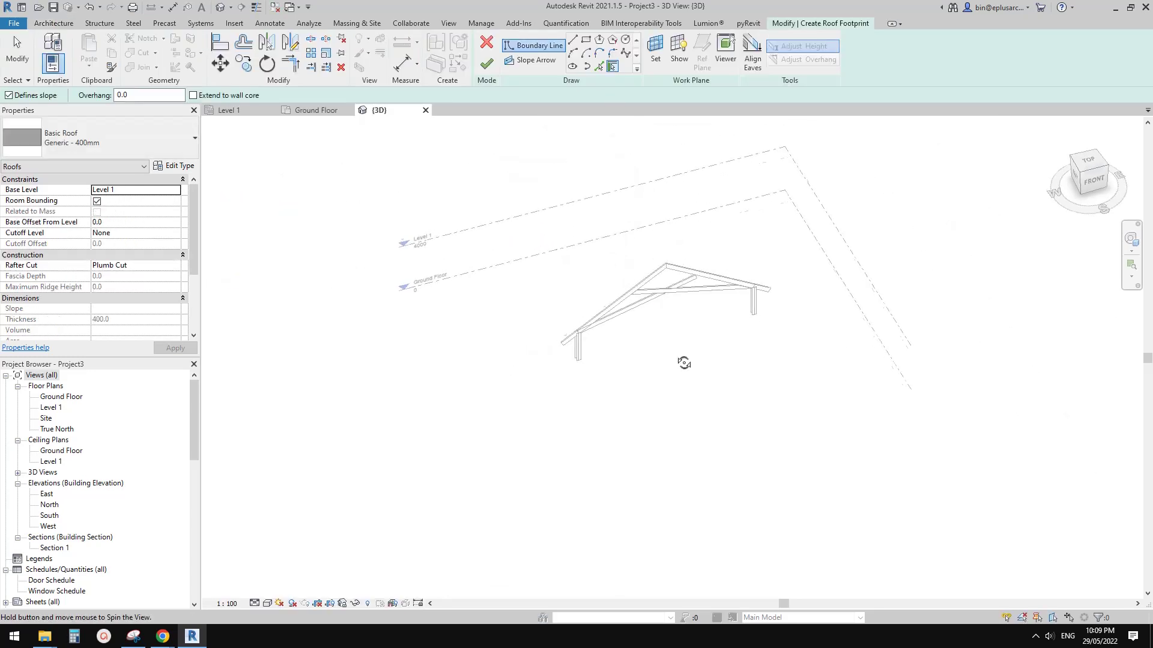
left_click(587, 40)
left_click(510, 250)
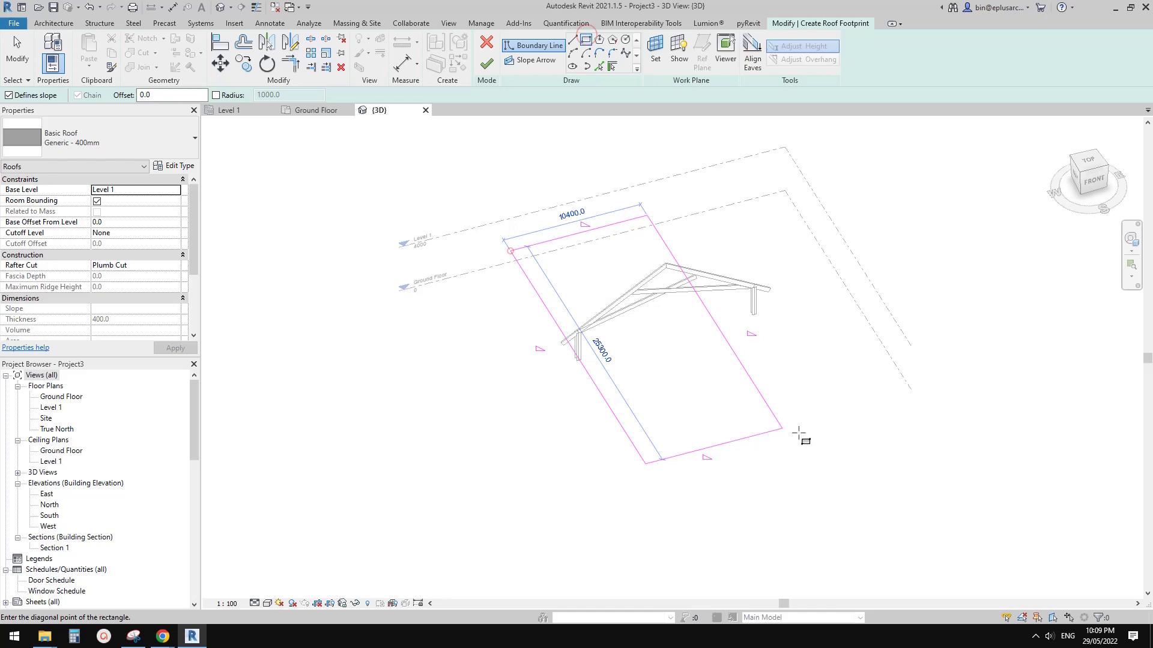
left_click(877, 423)
key("Escape")
key("Escape")
Remove the slope definition from the two gable-end boundary edges and finish the roof
left_click(638, 239, "ctrl")
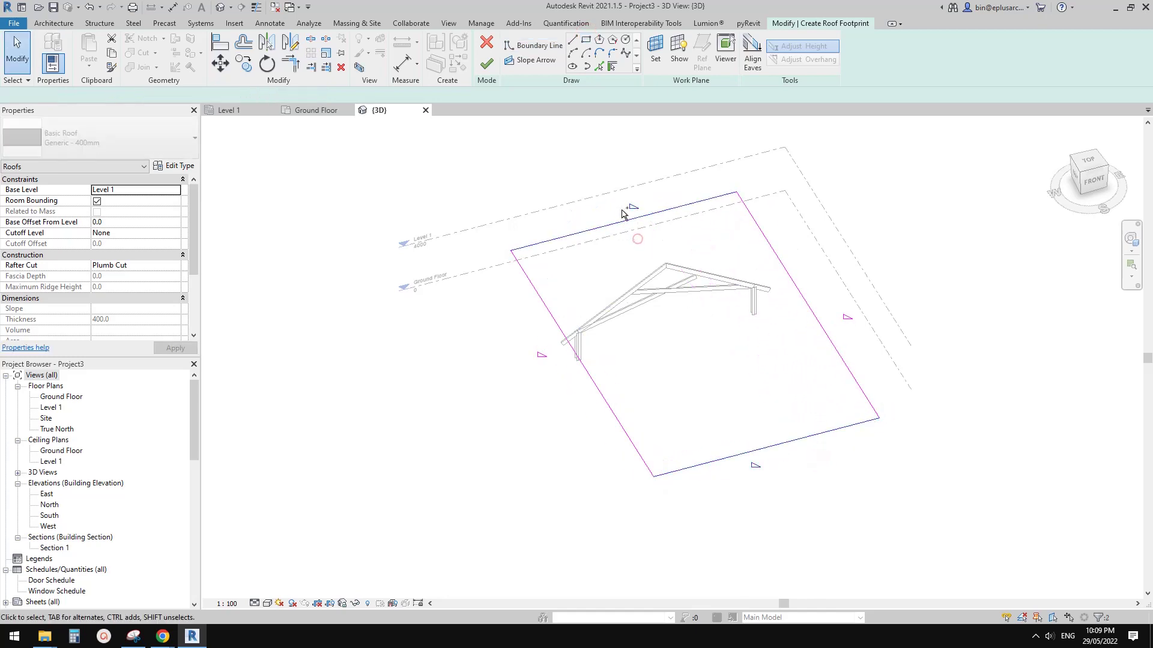
scroll(800, 320, "up", 2)
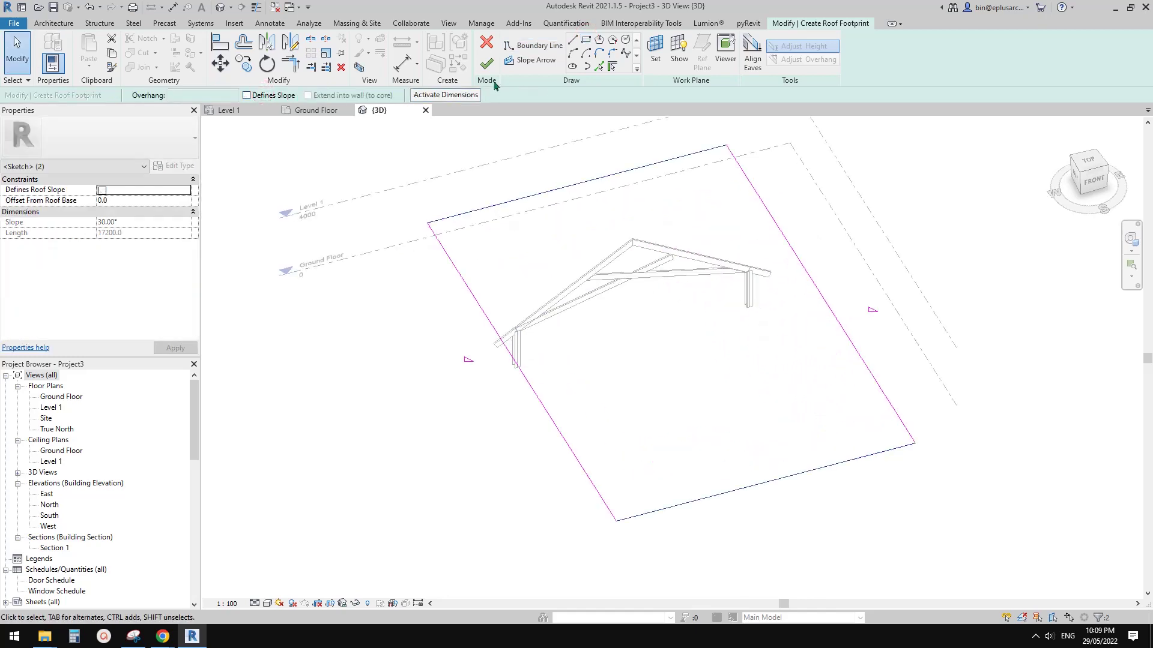
left_click(487, 63)
middle_click_drag(667, 258, 689, 270, "shift")
middle_click_drag(728, 345, 767, 322, "shift")
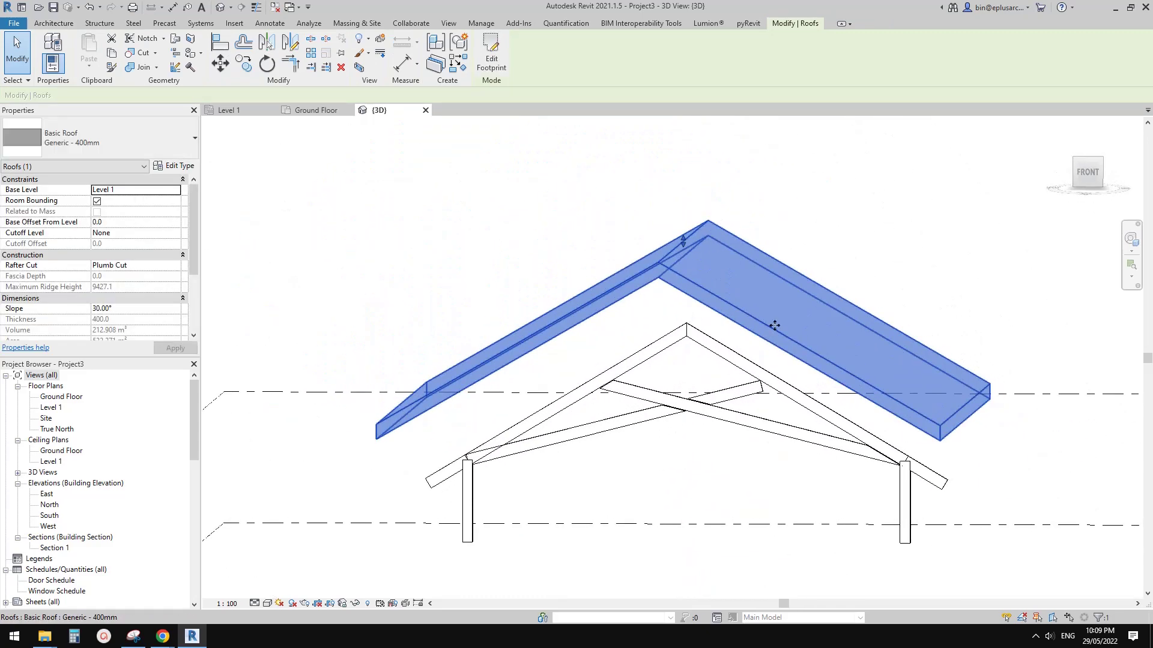
scroll(663, 359, "down", 2)
middle_click_drag(664, 359, 730, 370, "shift")
key("Escape")
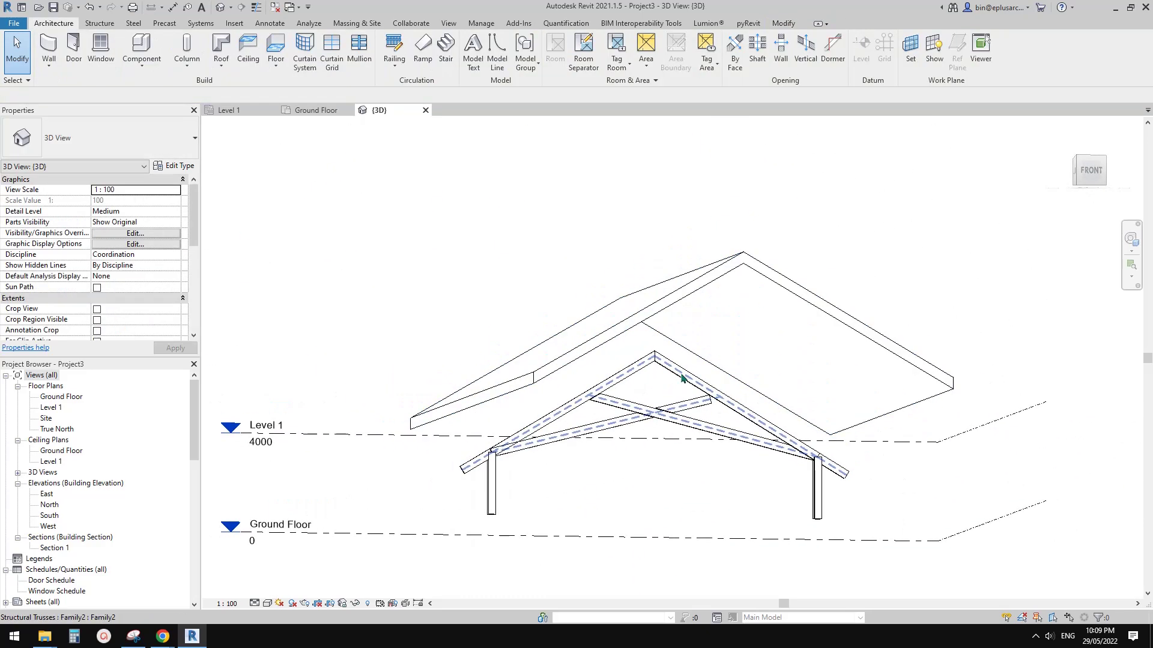
Examine the truss against the roof above it to compare the pitch of its top chords with the roof slope
left_click(746, 406)
scroll(756, 412, "up", 4)
middle_click_drag(778, 450, 734, 436, "shift")
scroll(736, 434, "down", 1)
left_click(798, 384)
left_click(745, 414)
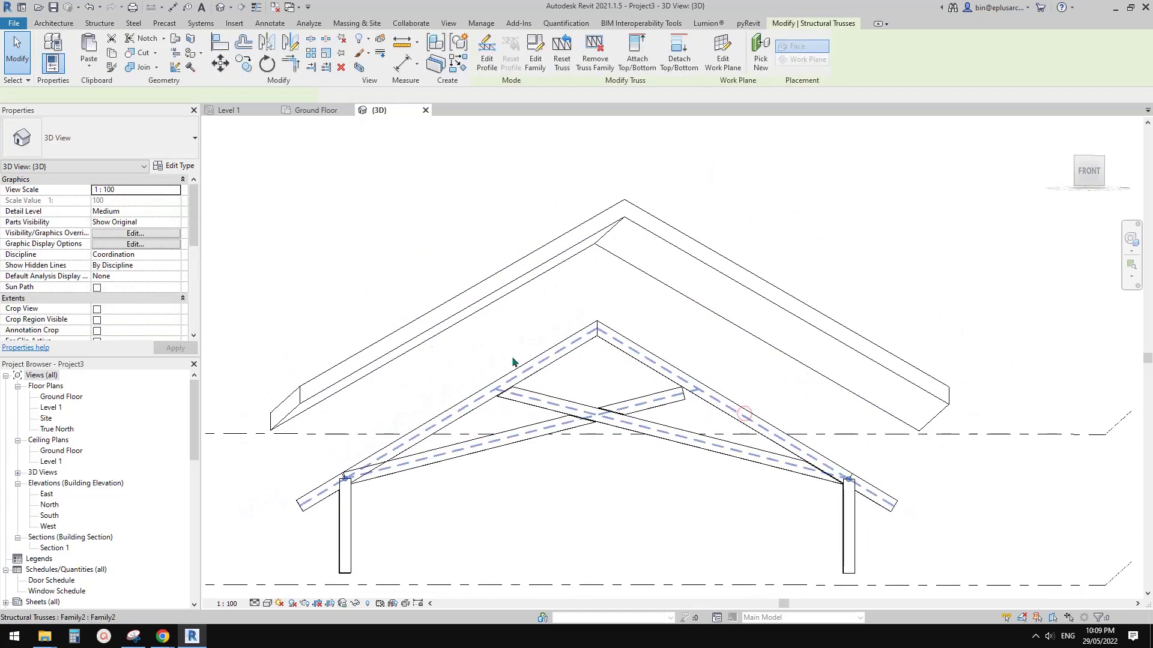
left_click(685, 376)
scroll(813, 445, "down", 1)
middle_click_drag(810, 445, 787, 440, "shift")
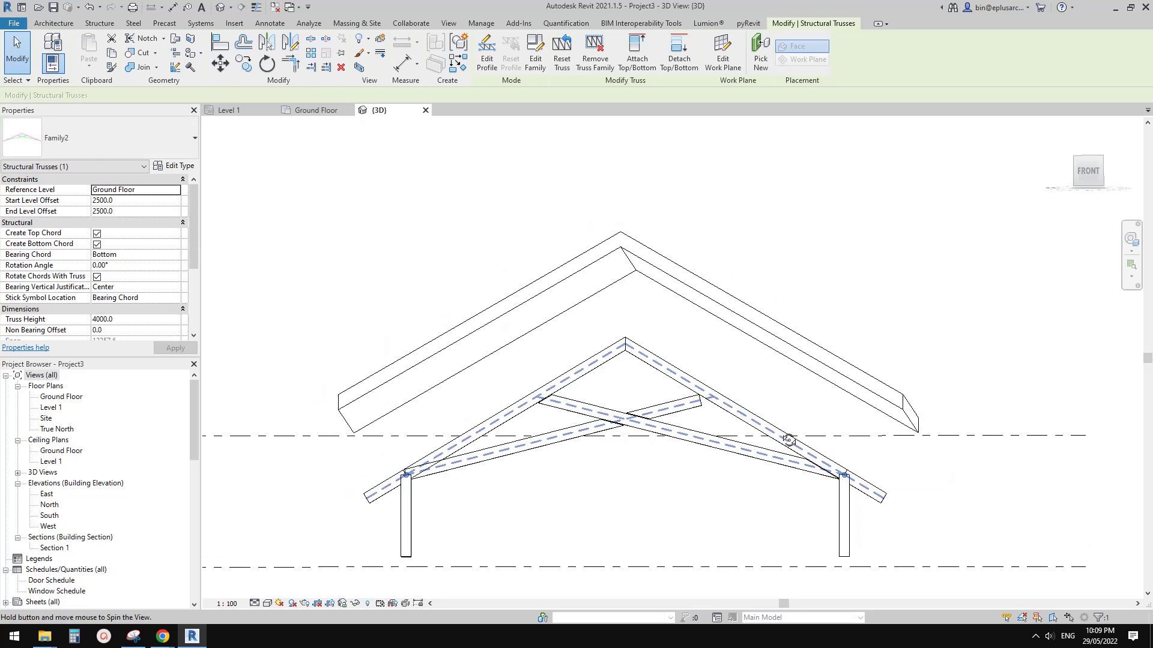
Start a spot slope annotation and duplicate its type as Slope 2
left_click(269, 25)
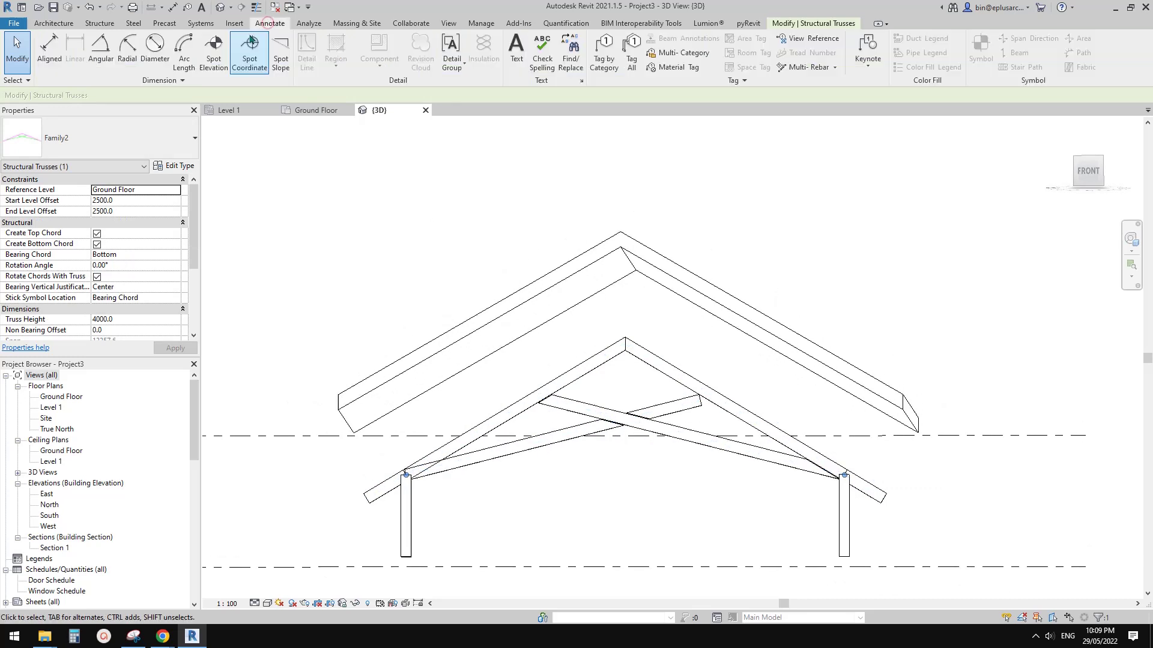
left_click(277, 58)
scroll(692, 401, "up", 5)
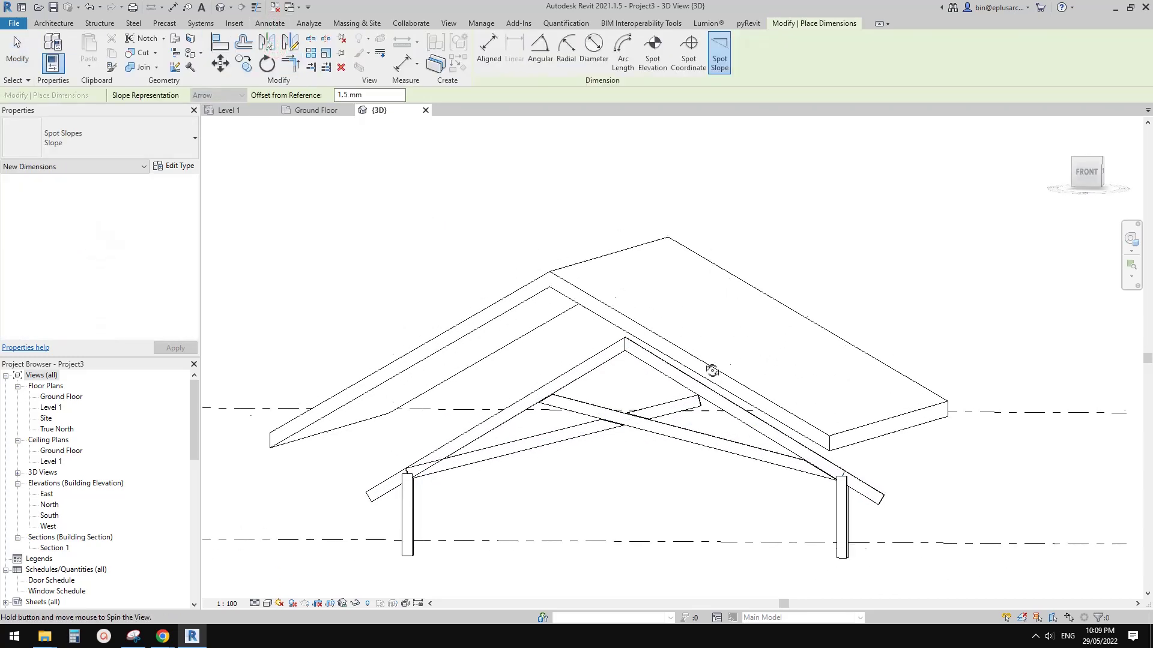
scroll(691, 401, "down", 2)
left_click(130, 140)
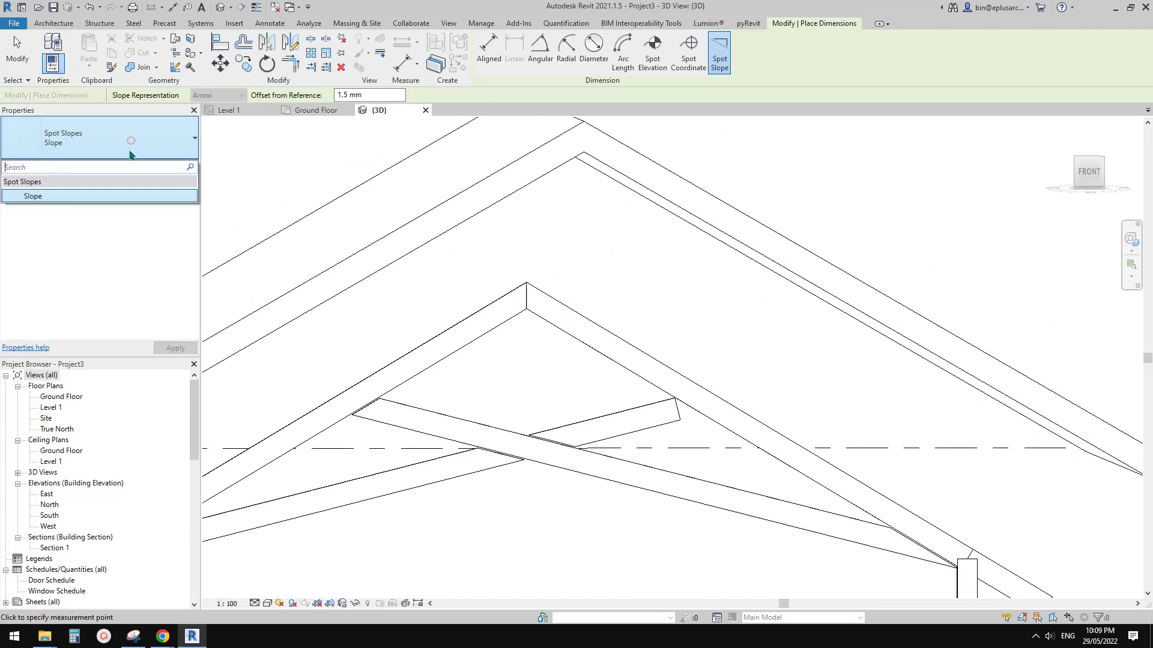
left_click(654, 329)
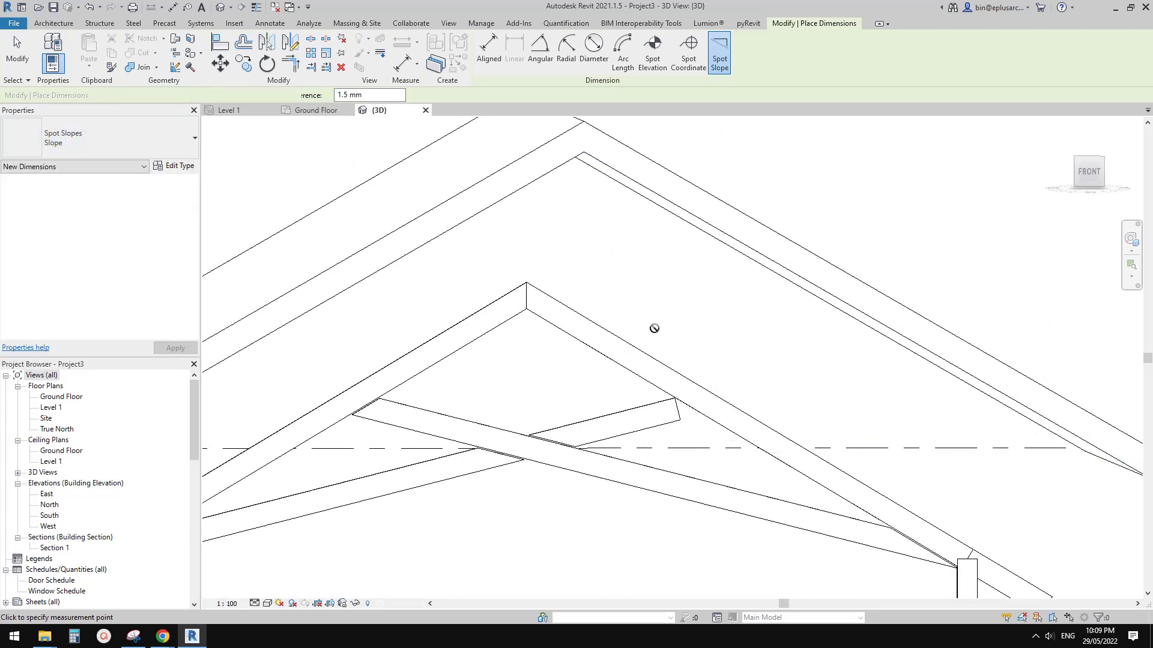
left_click(182, 166)
left_click(192, 171)
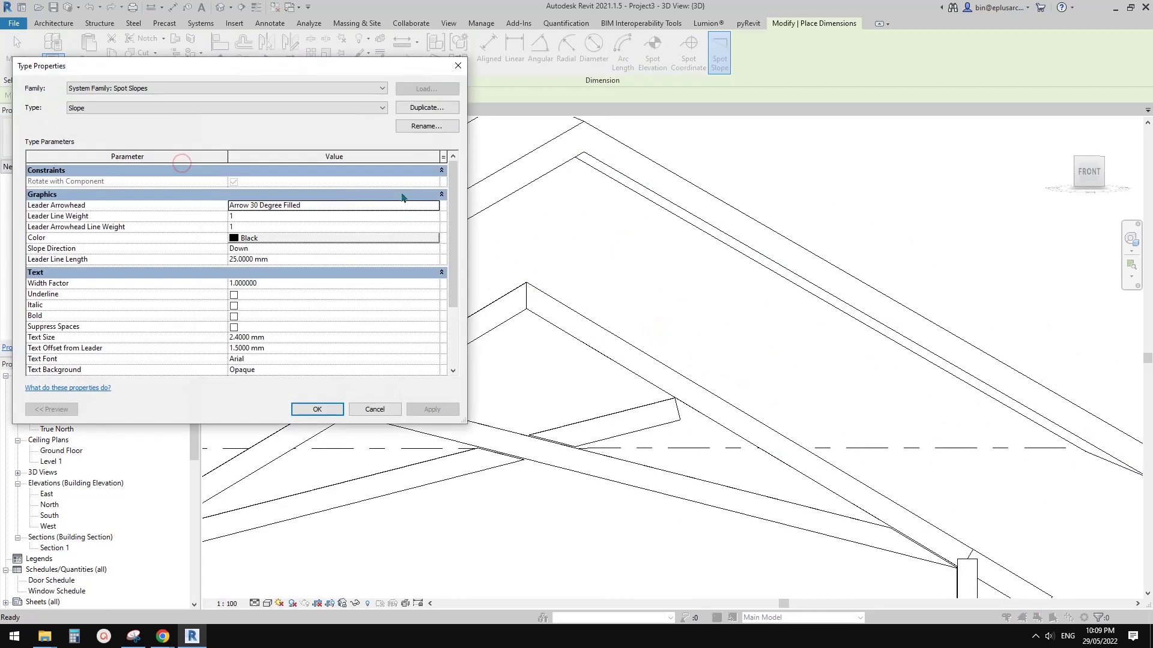
left_click(429, 108)
left_click(738, 324)
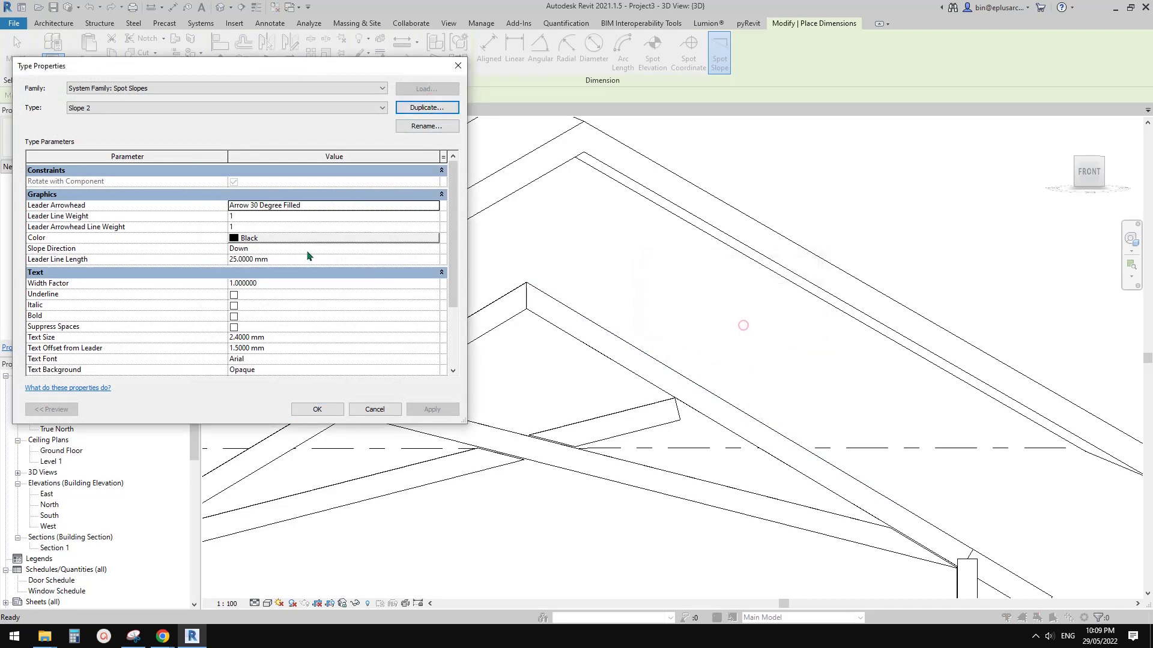
Set the Slope 2 type's Units Format to Degrees and accept the type properties
left_click_drag(454, 280, 455, 337)
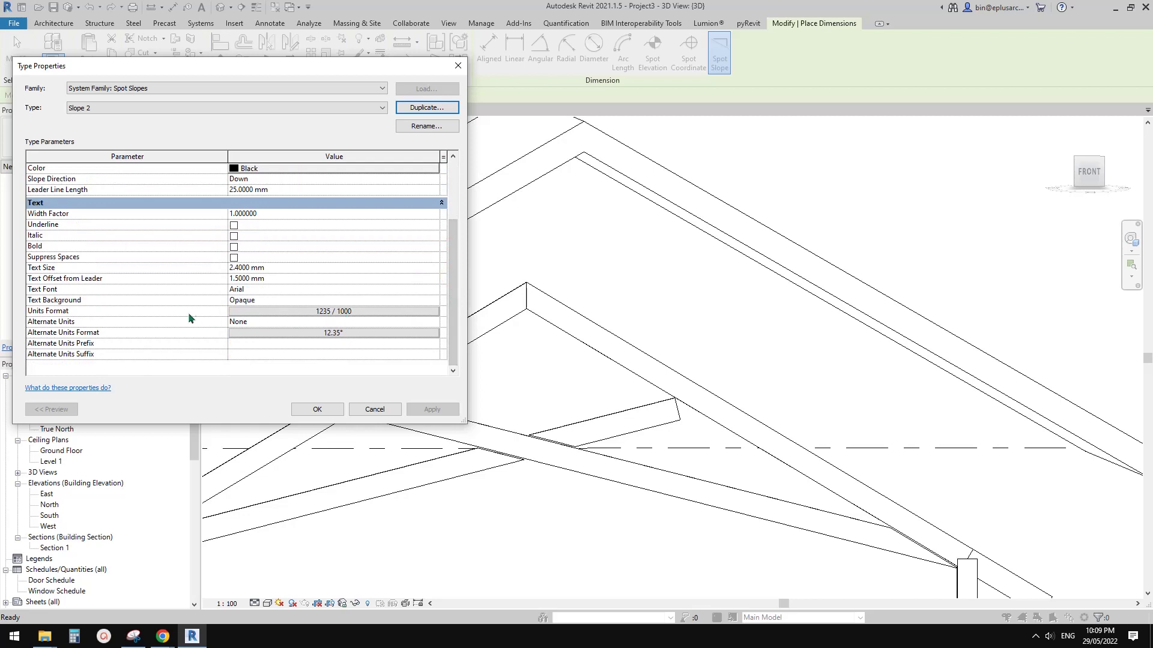
left_click(315, 311)
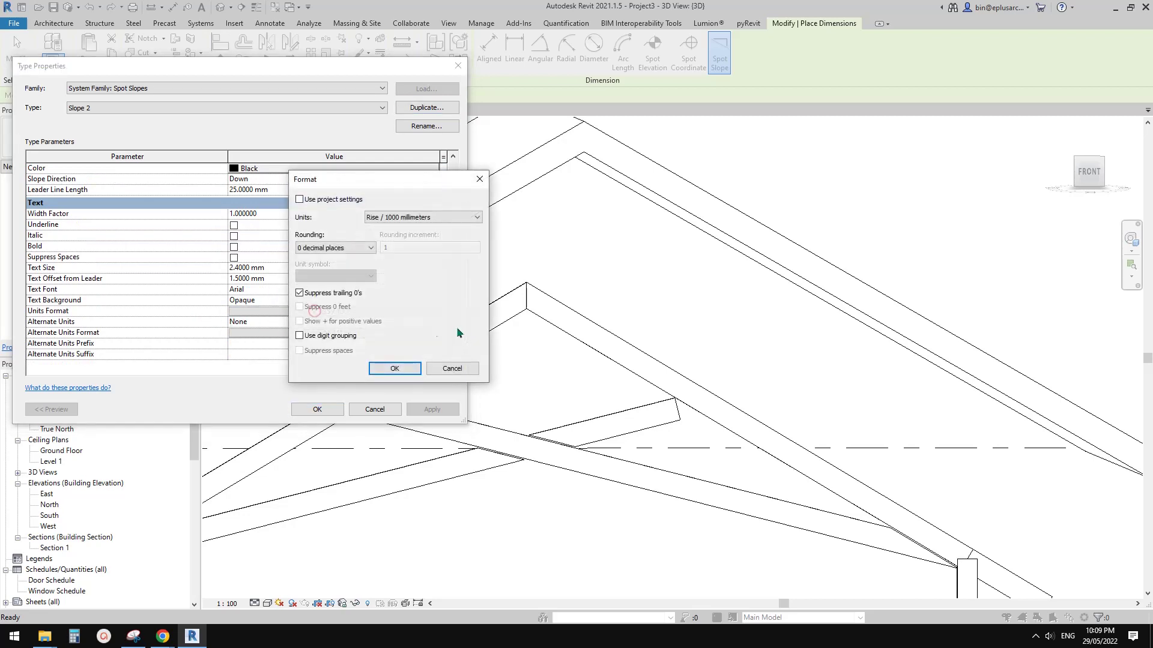
left_click(421, 217)
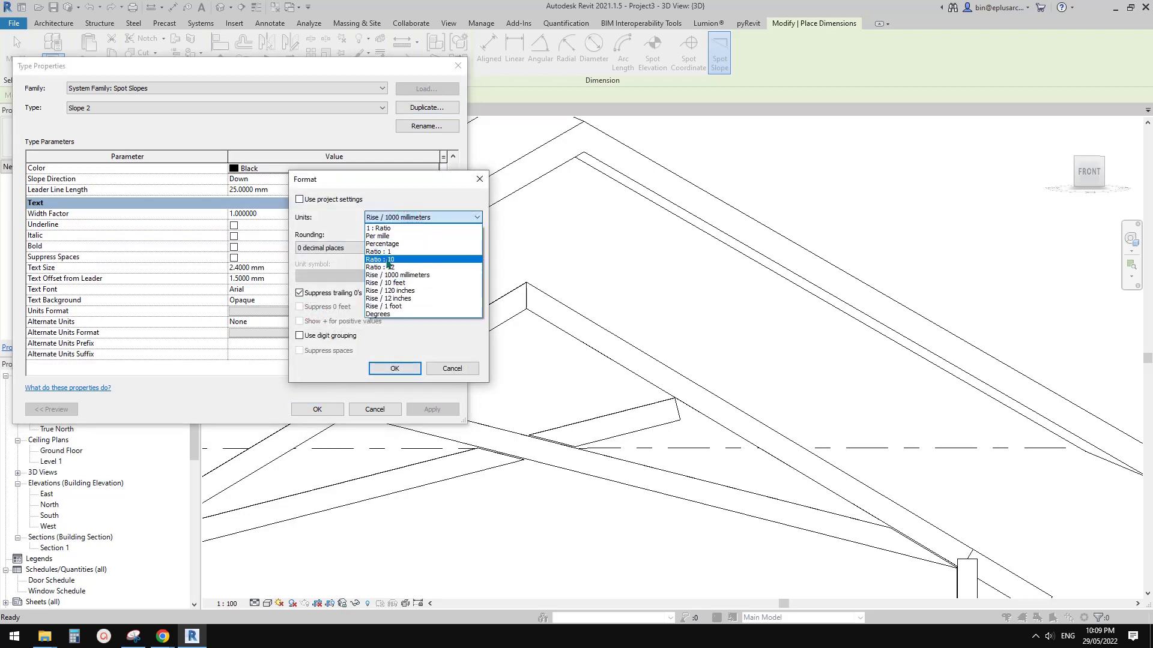
left_click(385, 314)
left_click(394, 368)
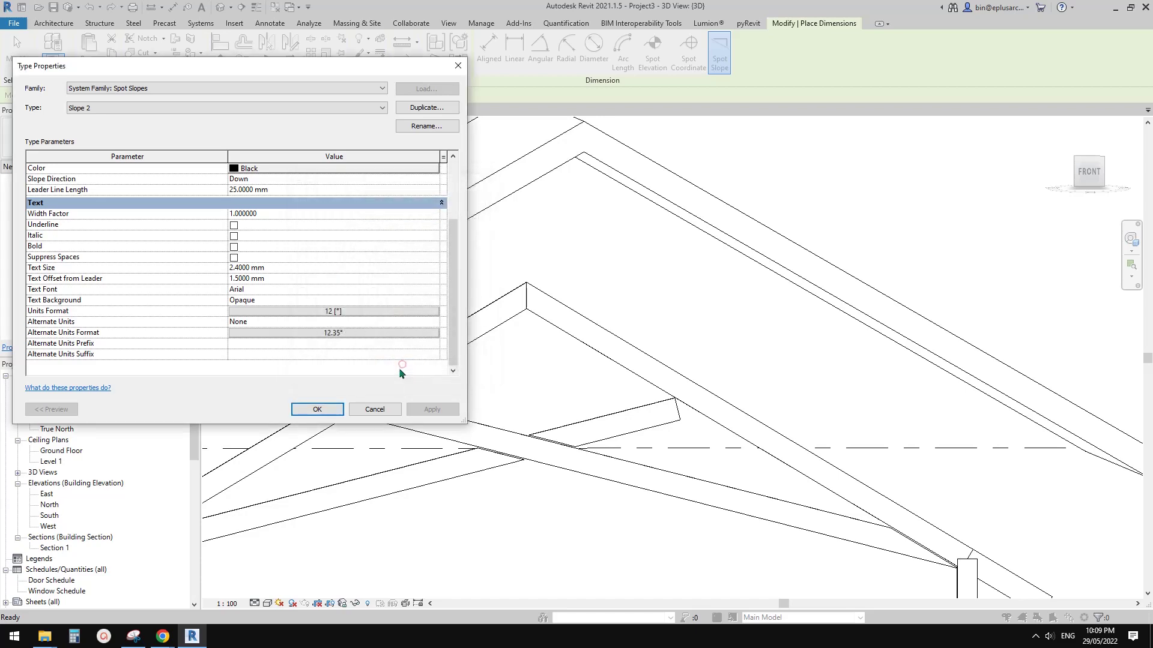
left_click(317, 409)
Place a spot slope on the truss's right top chord and inspect the truss's dimension properties
left_click(674, 365)
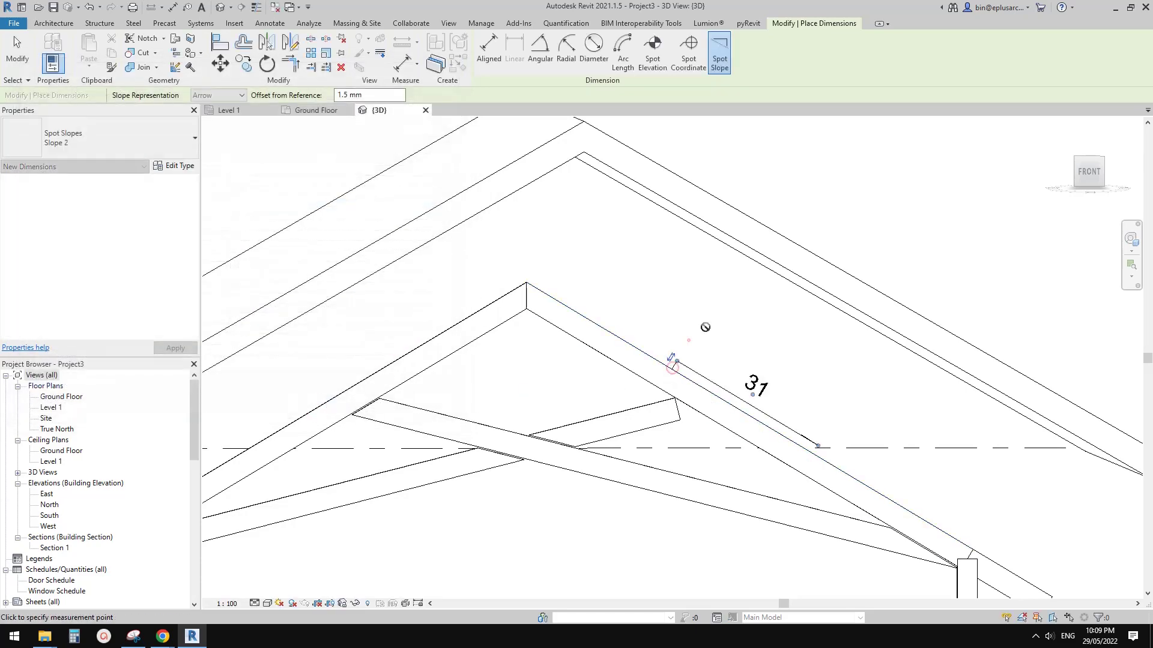
key("Escape")
key("Escape")
scroll(711, 372, "down", 2)
middle_click_drag(717, 399, 762, 422, "shift")
left_click(761, 419)
middle_click_drag(824, 451, 791, 460, "shift")
scroll(78, 305, "down", 3)
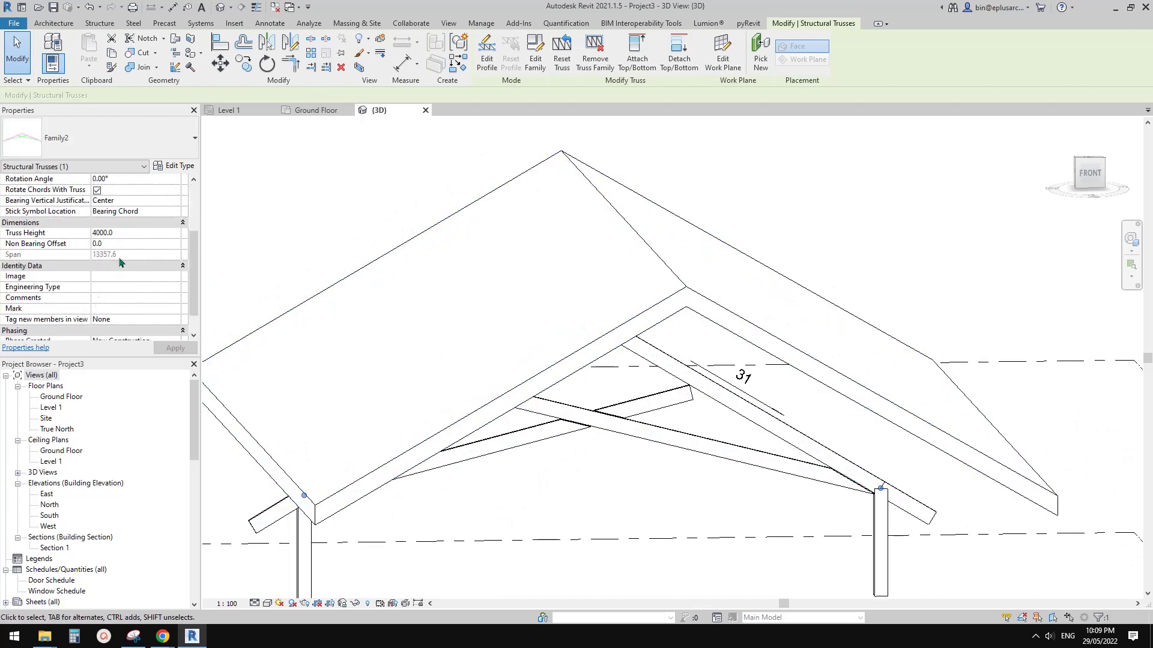
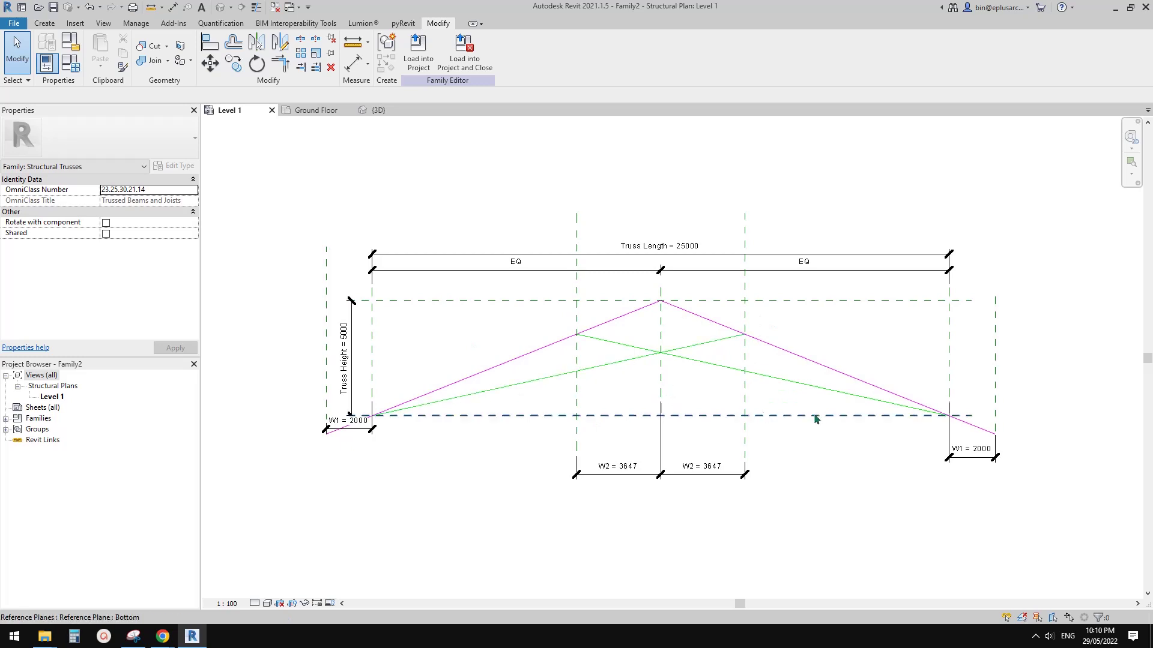
Switch to Snipping Tool and capture the right half of the truss family's layout as a new snip
scroll(769, 394, "up", 3)
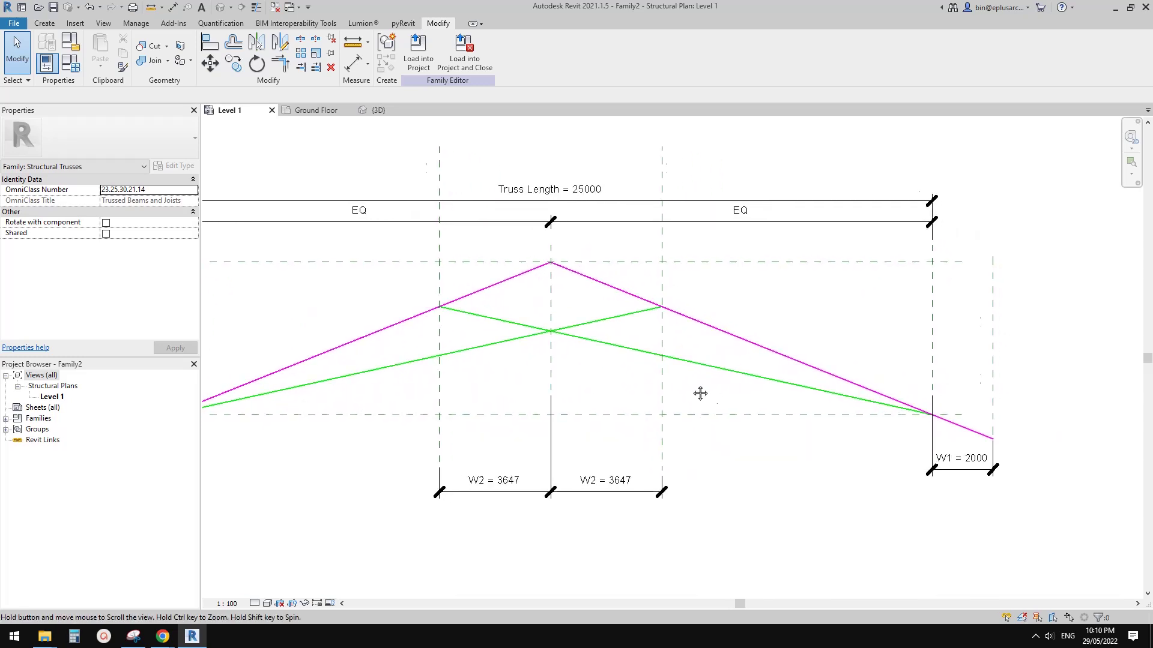
left_click(133, 637)
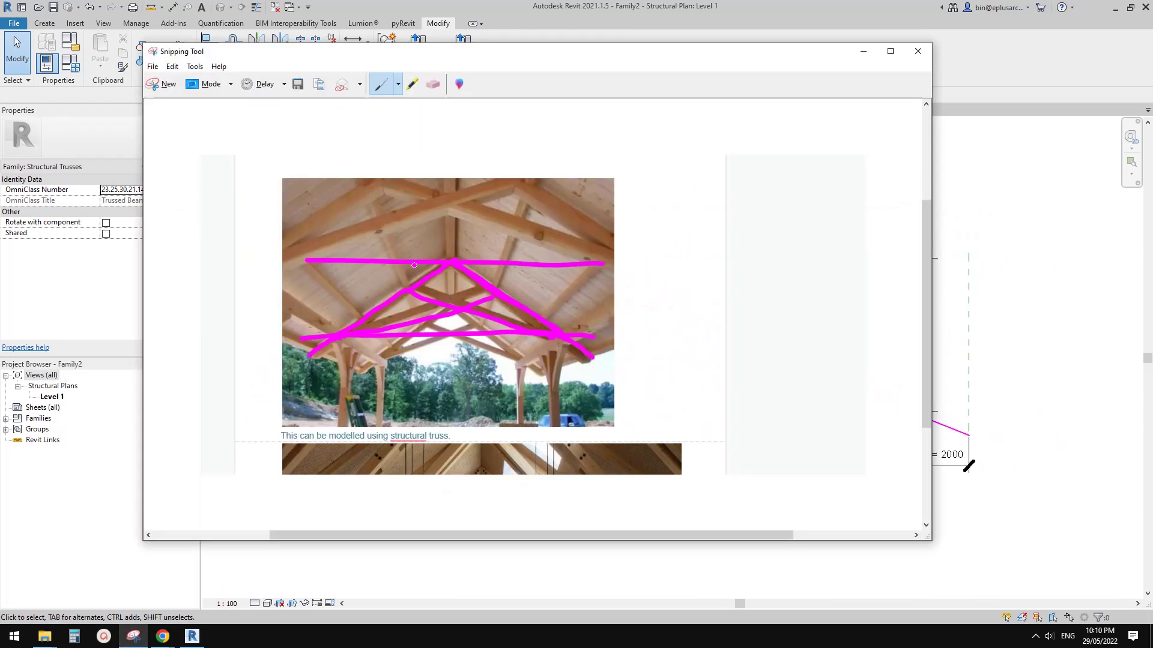
left_click(164, 82)
left_click_drag(355, 154, 1024, 565)
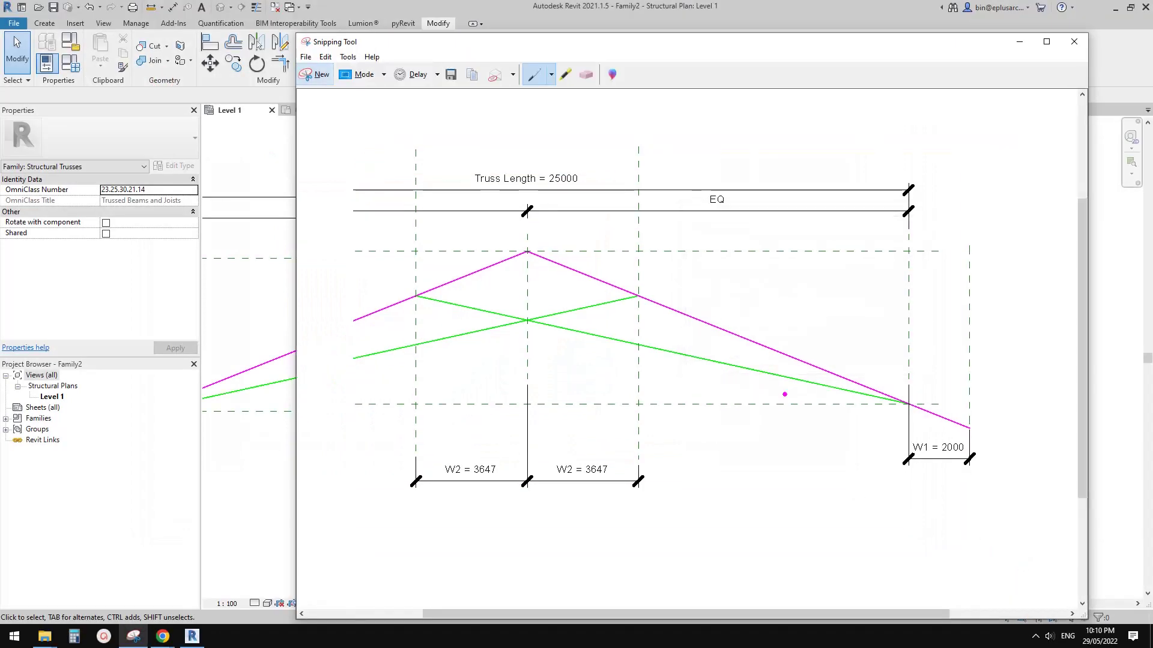
Trace the right triangle under the right top chord, mark its right angle and label its vertical side H
mouse_move(529, 250)
left_mouse_down()
mouse_move(528, 391)
mouse_move(599, 407)
mouse_move(910, 406)
mouse_move(529, 251)
left_mouse_up()
left_click_drag(528, 401, 550, 391)
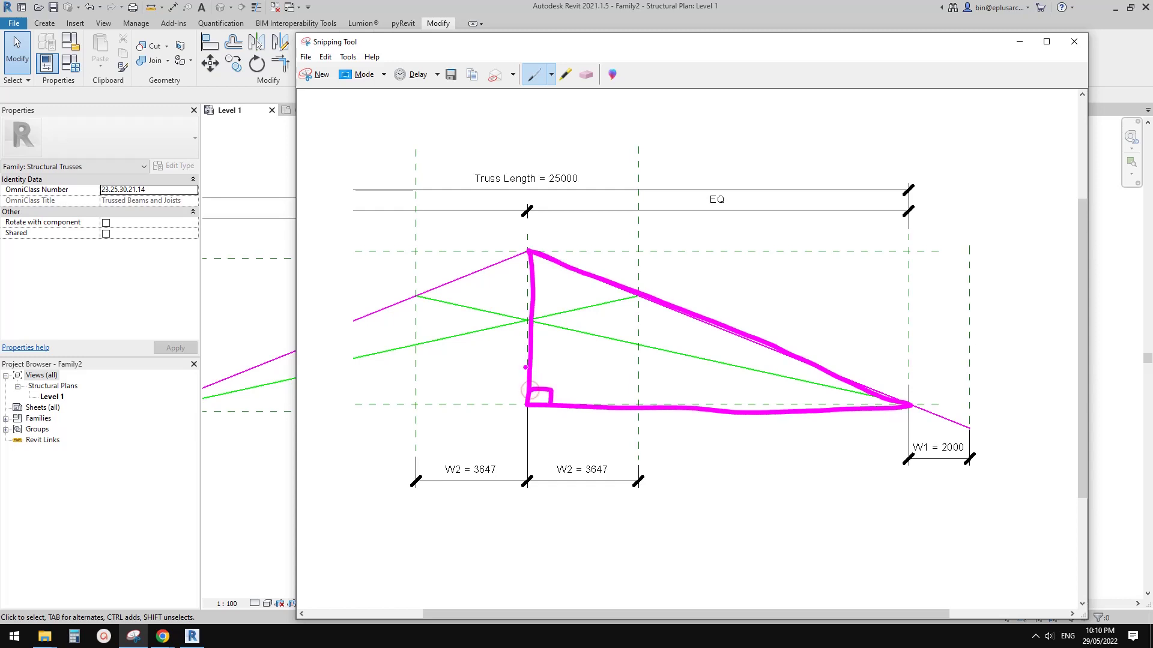
left_click_drag(481, 326, 484, 352)
mouse_move(468, 340)
left_mouse_down()
mouse_move(487, 339)
mouse_move(502, 309)
mouse_move(471, 297)
mouse_move(509, 329)
left_mouse_up()
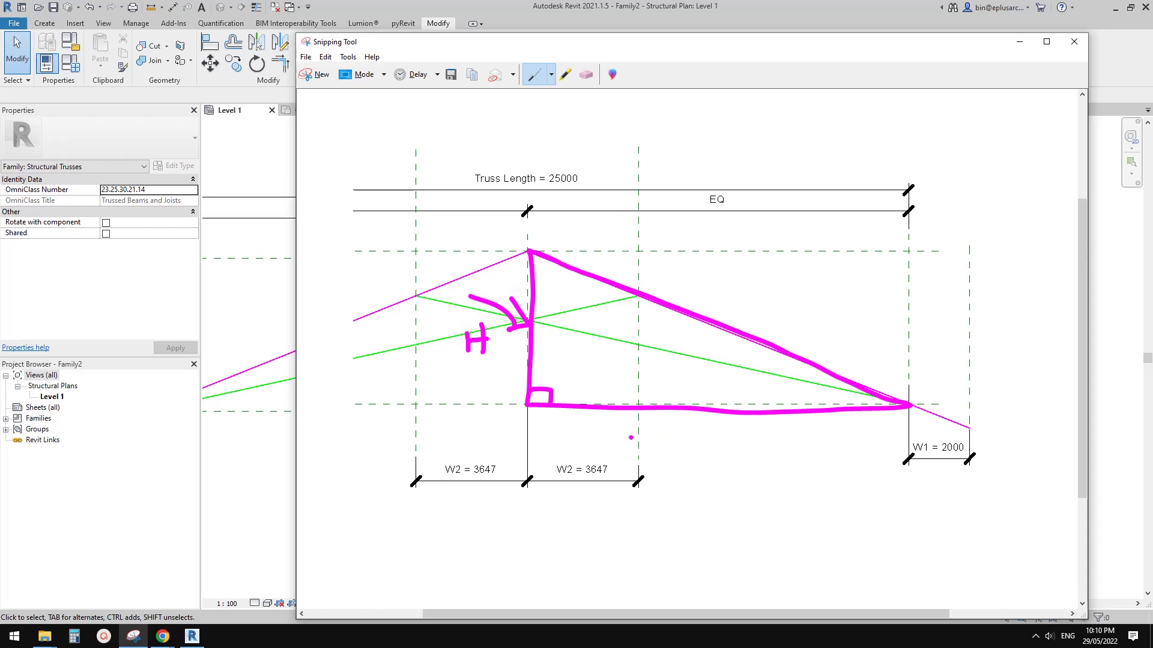
Label the triangle's base L/2 and mark the angle at the bearing point as A
mouse_move(697, 428)
left_mouse_down()
mouse_move(719, 470)
mouse_move(698, 424)
mouse_move(719, 434)
left_mouse_up()
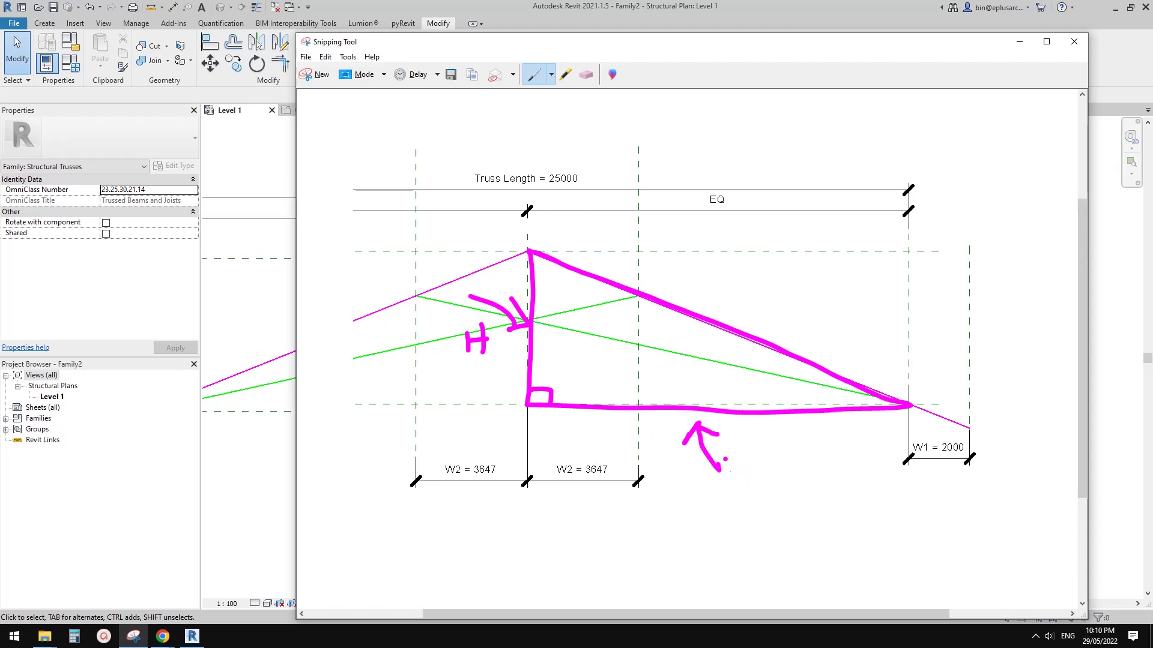
mouse_move(736, 461)
left_mouse_down()
mouse_move(758, 480)
mouse_move(751, 496)
left_mouse_up()
left_click(743, 464)
left_click_drag(775, 476, 794, 488)
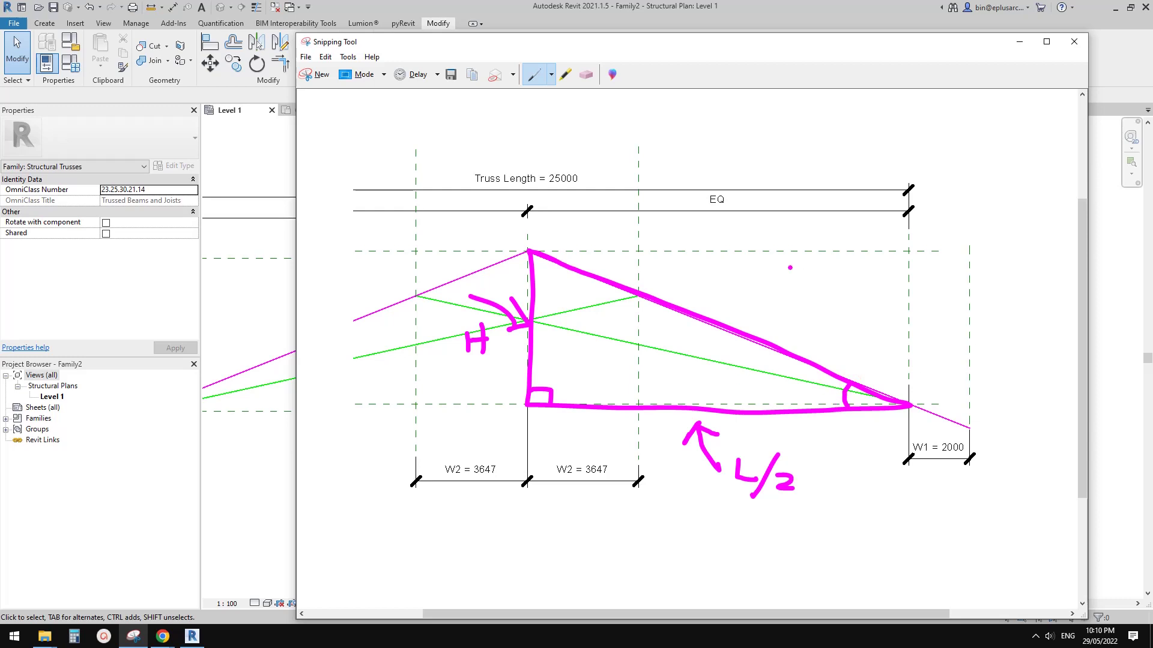
left_click_drag(803, 390, 825, 399)
left_click_drag(805, 391, 820, 389)
Write the relation tanA = H over L/2 beside the triangle
left_click_drag(738, 234, 745, 268)
left_click_drag(729, 253, 817, 256)
mouse_move(832, 255)
left_mouse_down()
mouse_move(860, 259)
mouse_move(877, 246)
left_mouse_up()
mouse_move(894, 221)
left_mouse_down()
mouse_move(896, 245)
mouse_move(895, 233)
left_mouse_up()
left_click_drag(866, 260, 914, 257)
mouse_move(859, 283)
left_mouse_down()
mouse_move(882, 312)
mouse_move(922, 304)
left_mouse_up()
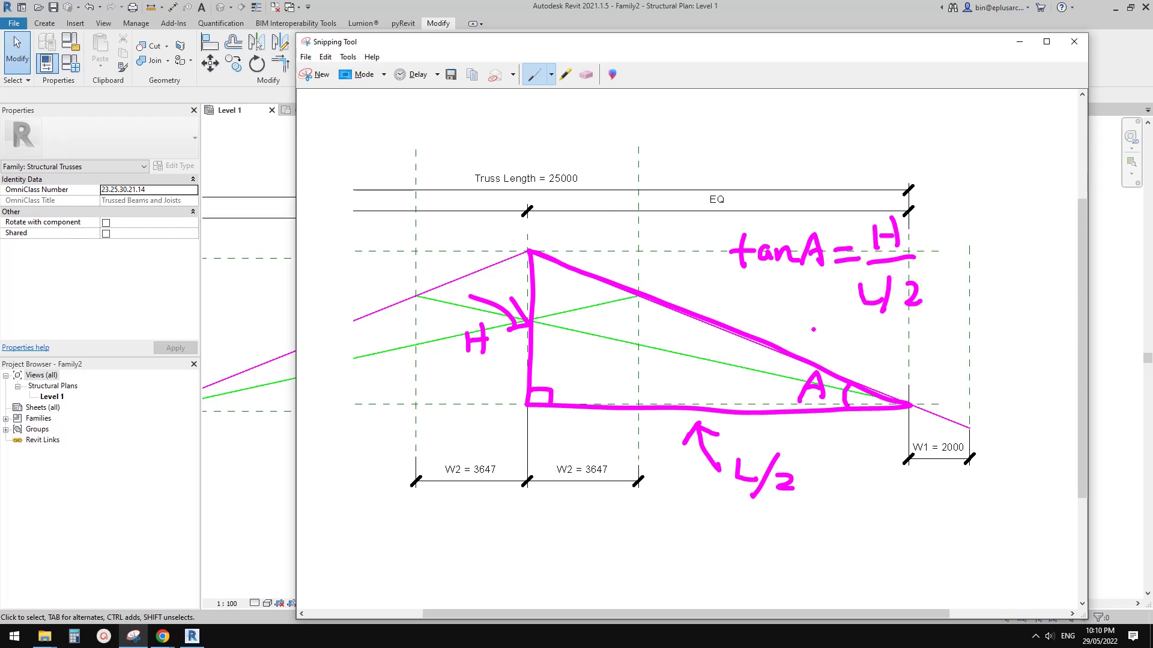
Write the rearranged height formula H = tan(A)*L/2 above the relation and underline its right-hand side
mouse_move(737, 155)
left_mouse_down()
mouse_move(738, 183)
mouse_move(759, 182)
left_mouse_up()
left_click_drag(739, 164, 805, 158)
left_click_drag(784, 168, 801, 167)
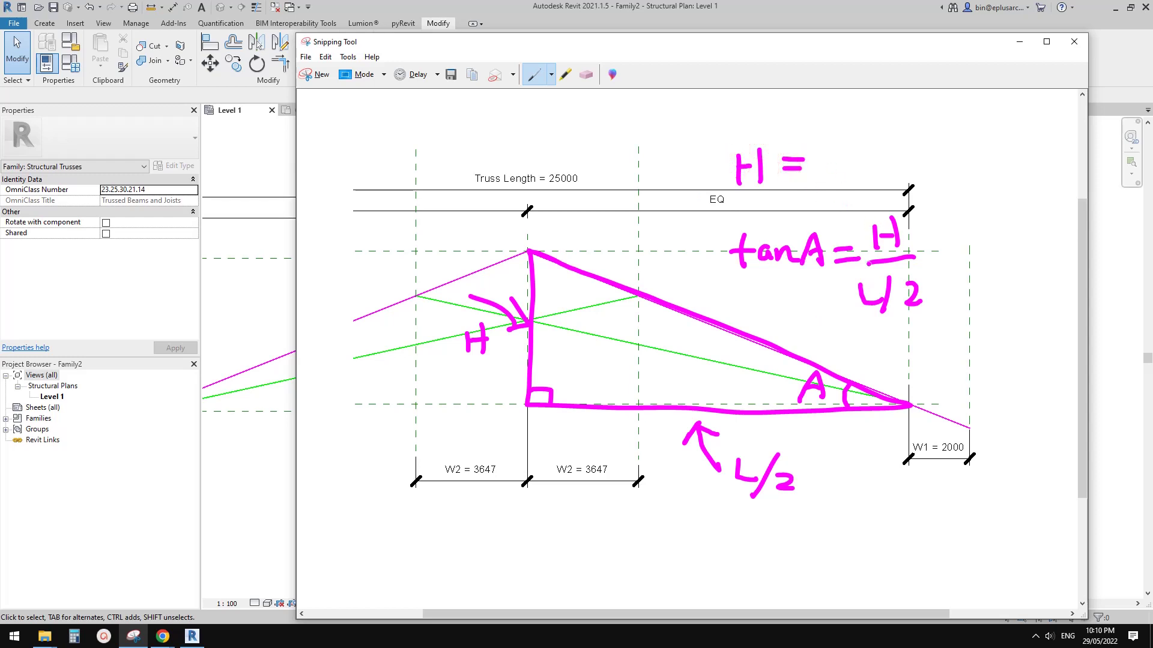
left_click_drag(742, 279, 827, 274)
left_click_drag(801, 295, 799, 311)
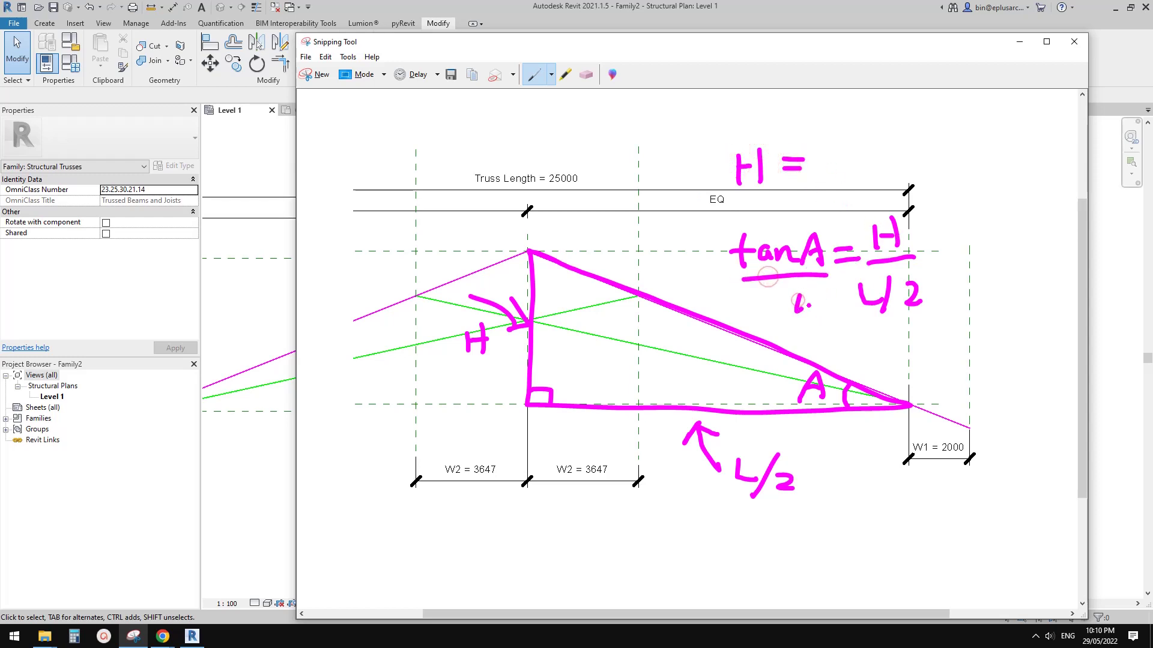
left_click_drag(837, 141, 833, 177)
mouse_move(819, 158)
left_mouse_down()
mouse_move(935, 175)
mouse_move(894, 182)
left_mouse_up()
left_click_drag(957, 154, 972, 171)
mouse_move(969, 151)
left_mouse_down()
mouse_move(959, 174)
mouse_move(977, 157)
mouse_move(1000, 178)
mouse_move(1046, 174)
left_mouse_up()
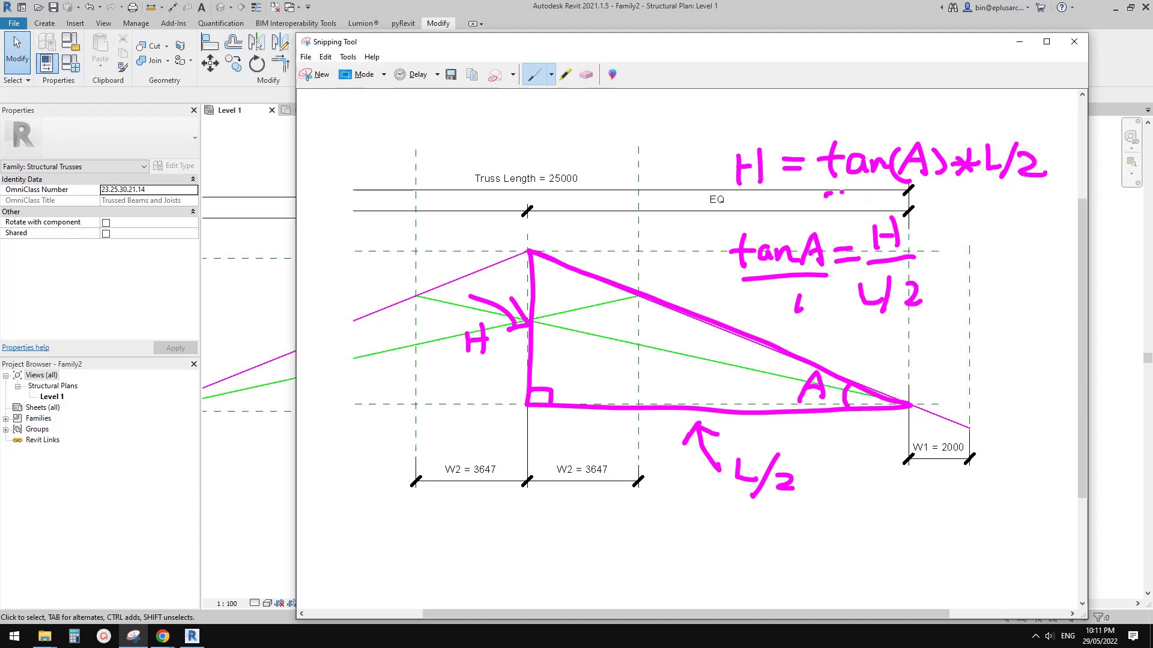
left_click_drag(827, 194, 1050, 188)
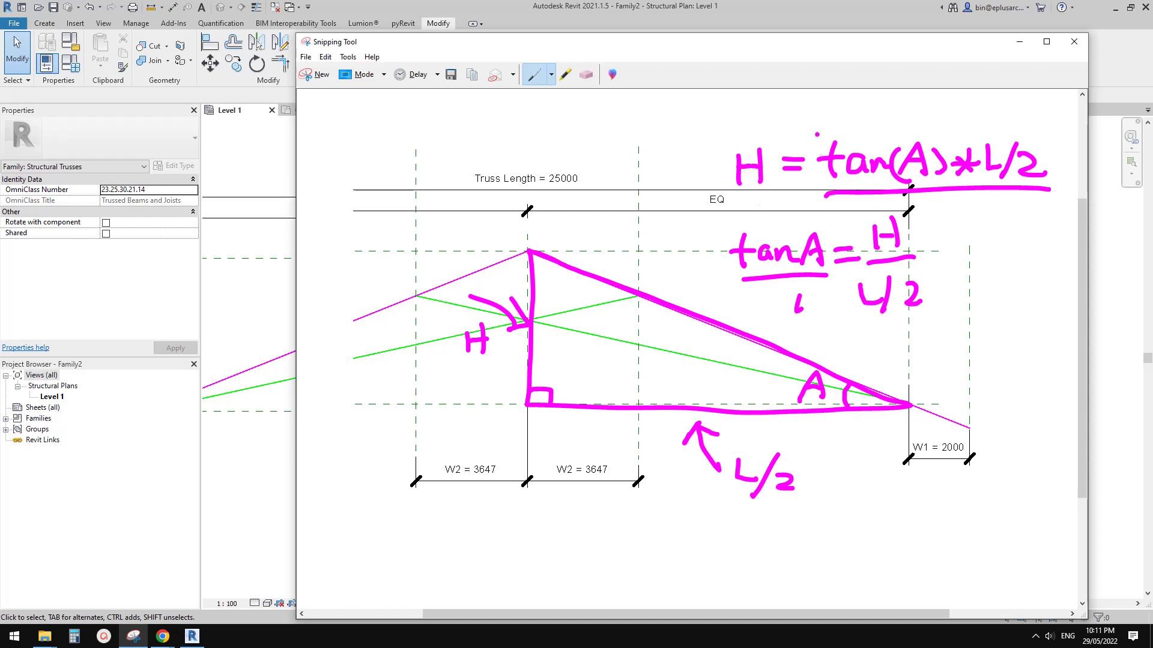
Box the expression tan(A)*L/2 in the sketch and switch back to the truss family in Revit
mouse_move(816, 134)
left_mouse_down()
mouse_move(943, 128)
mouse_move(1068, 177)
mouse_move(1052, 191)
left_mouse_up()
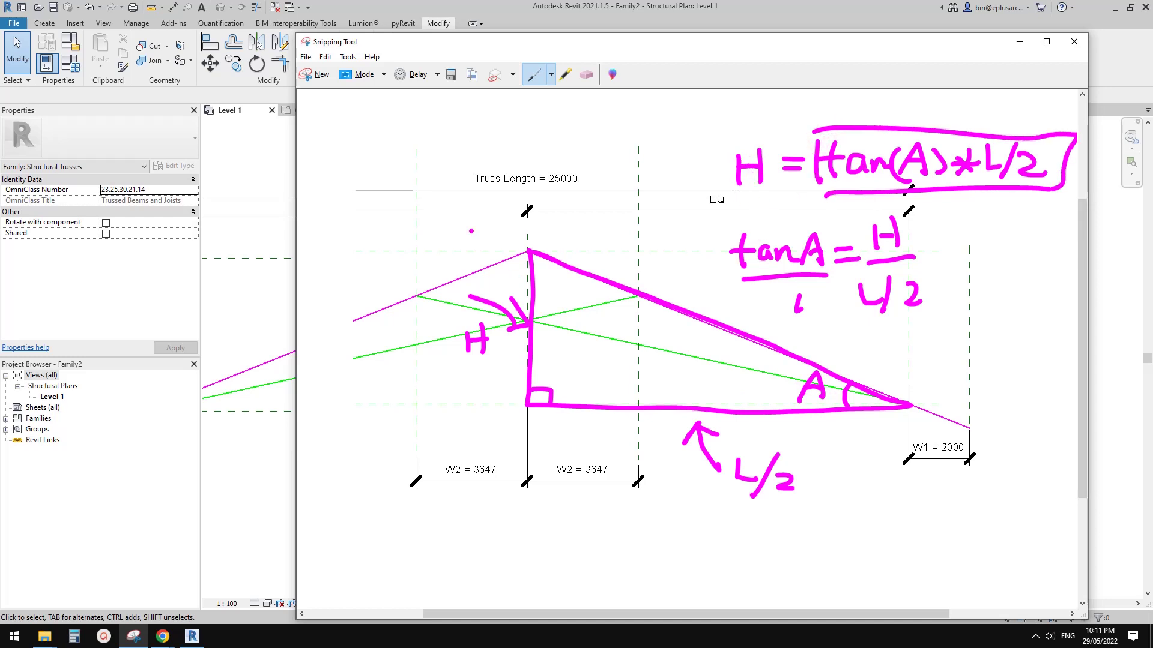
left_click(280, 347)
scroll(589, 377, "down", 1)
scroll(590, 377, "up", 1)
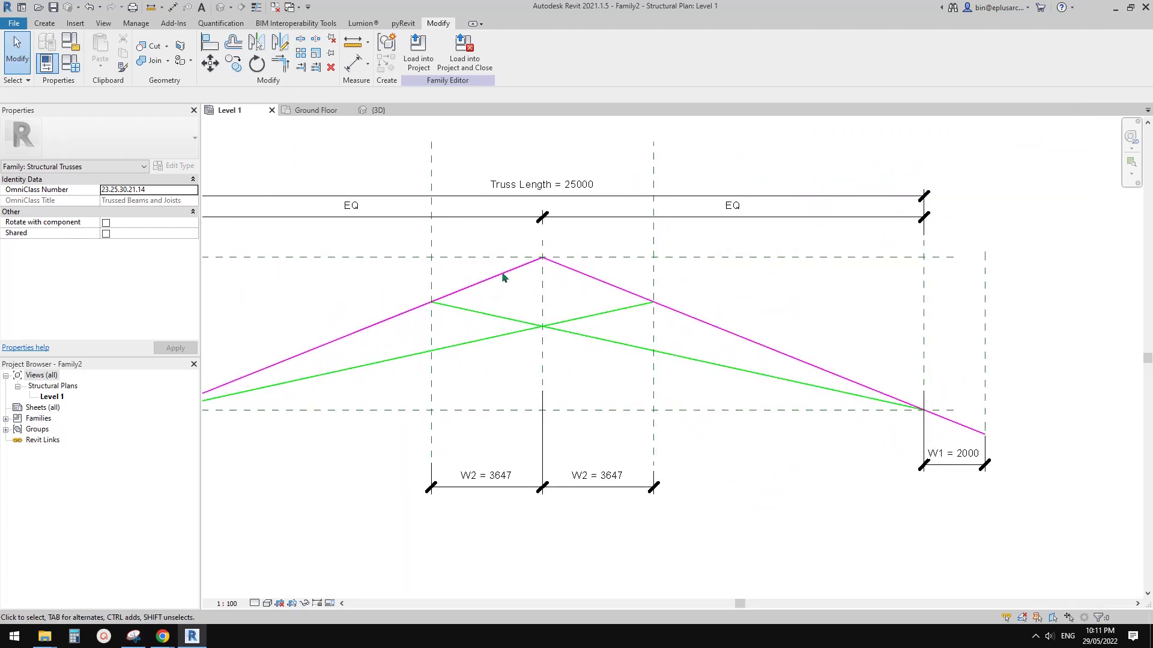
Add an instance family parameter named A with the Angle parameter type, grouped under Dimensions
left_click(75, 68)
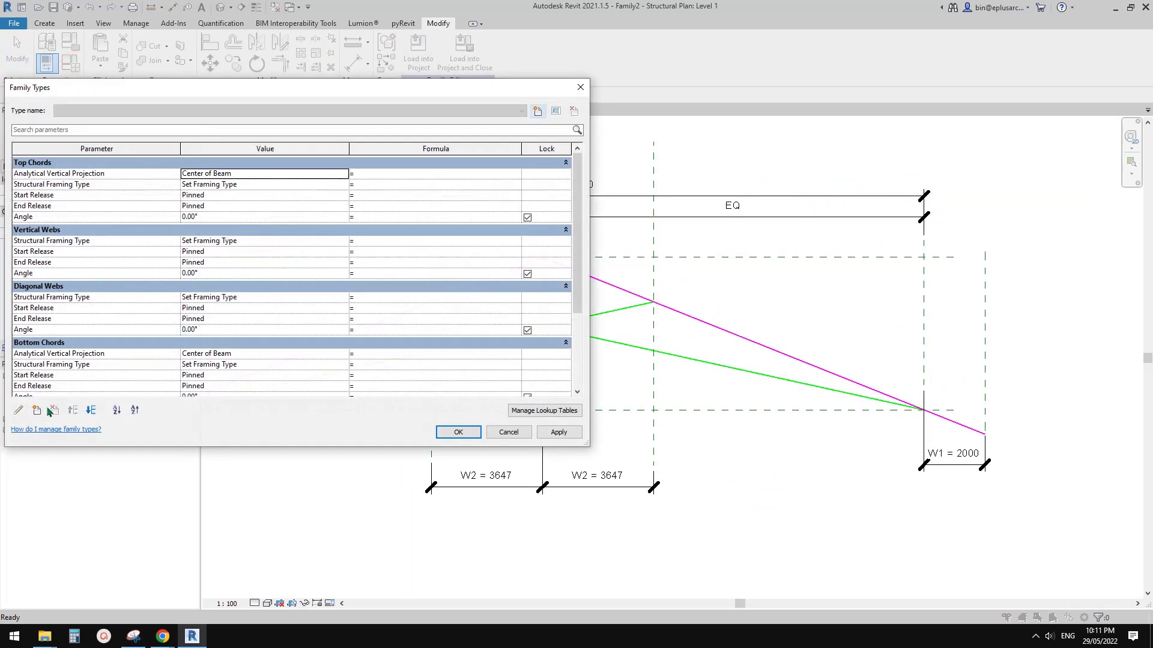
left_click(37, 411)
type("A")
left_click_drag(341, 346, 327, 347)
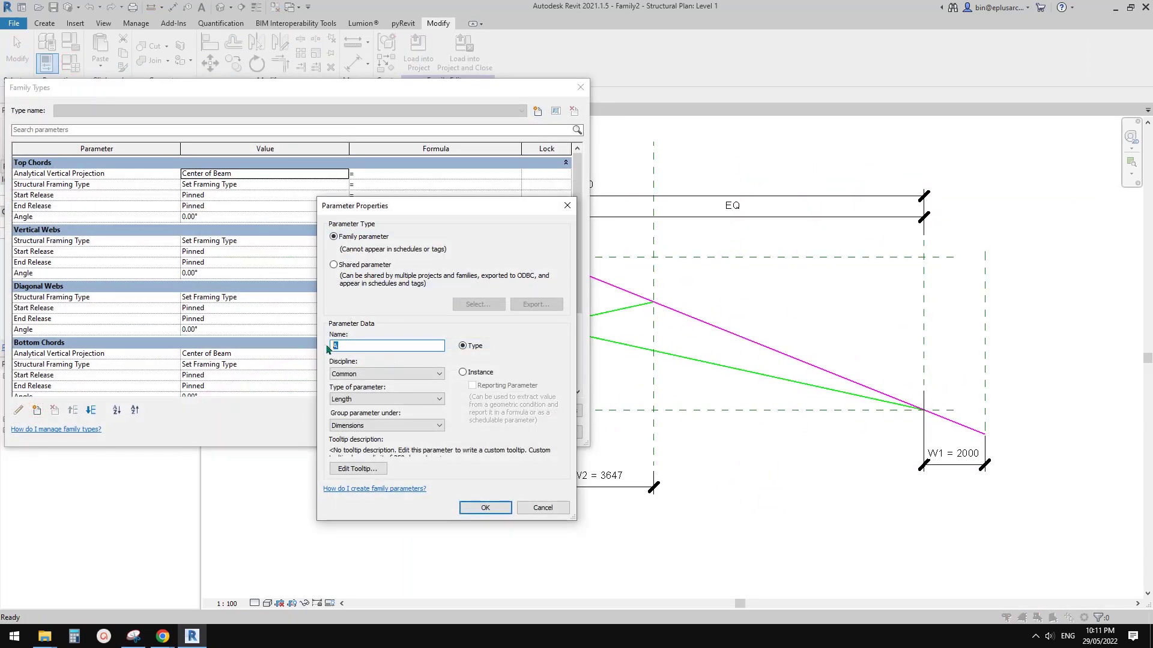
left_click(472, 374)
left_click(399, 399)
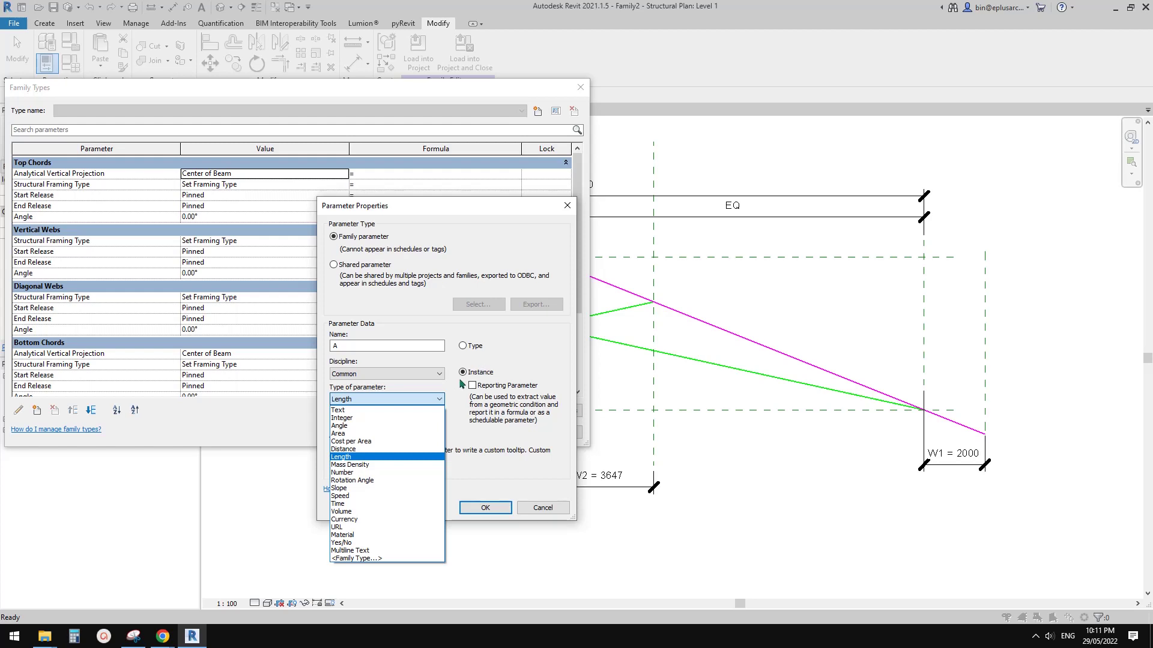
left_click(339, 425)
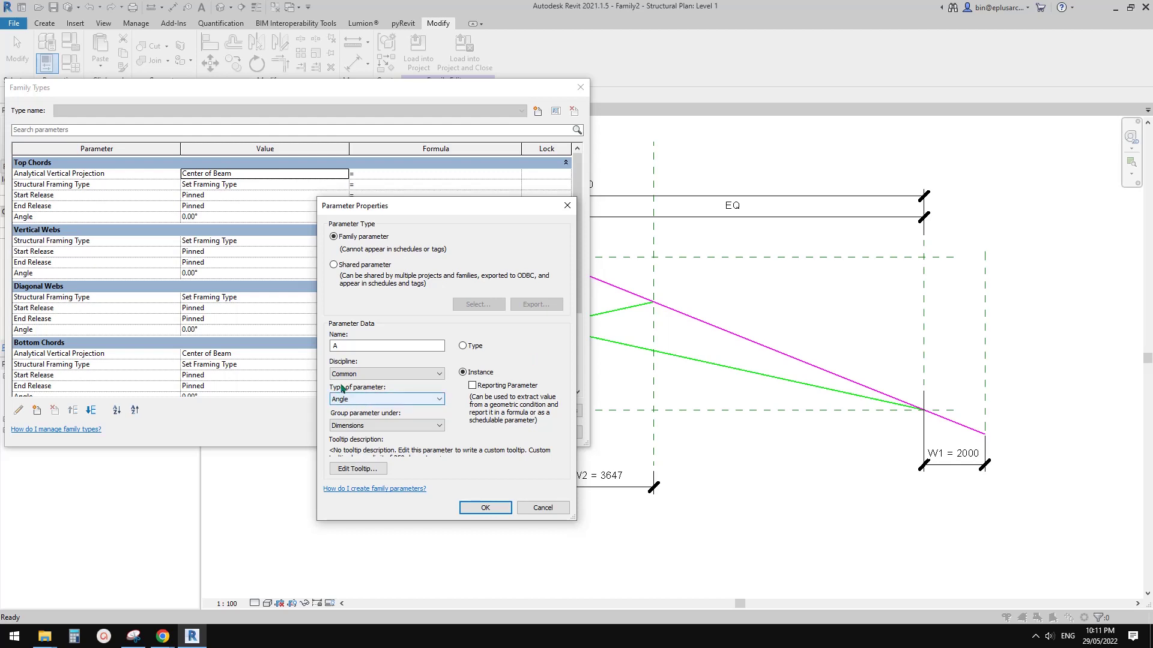
left_click(485, 507)
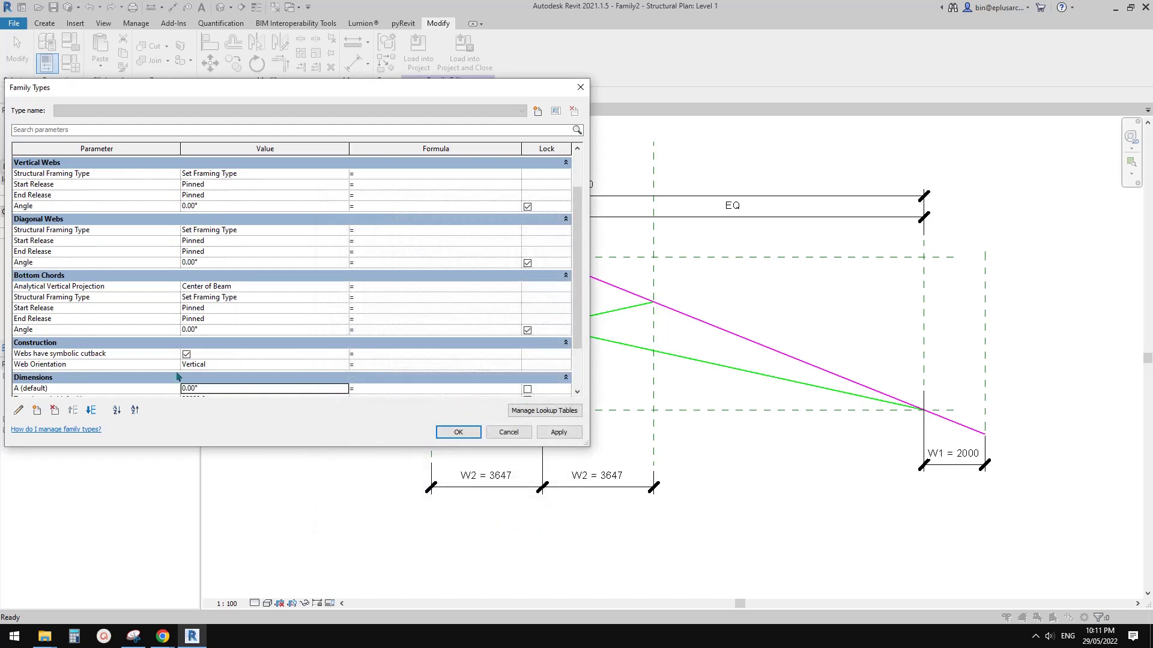
Set the value of angle parameter A to 30° in the family types
left_click(233, 320)
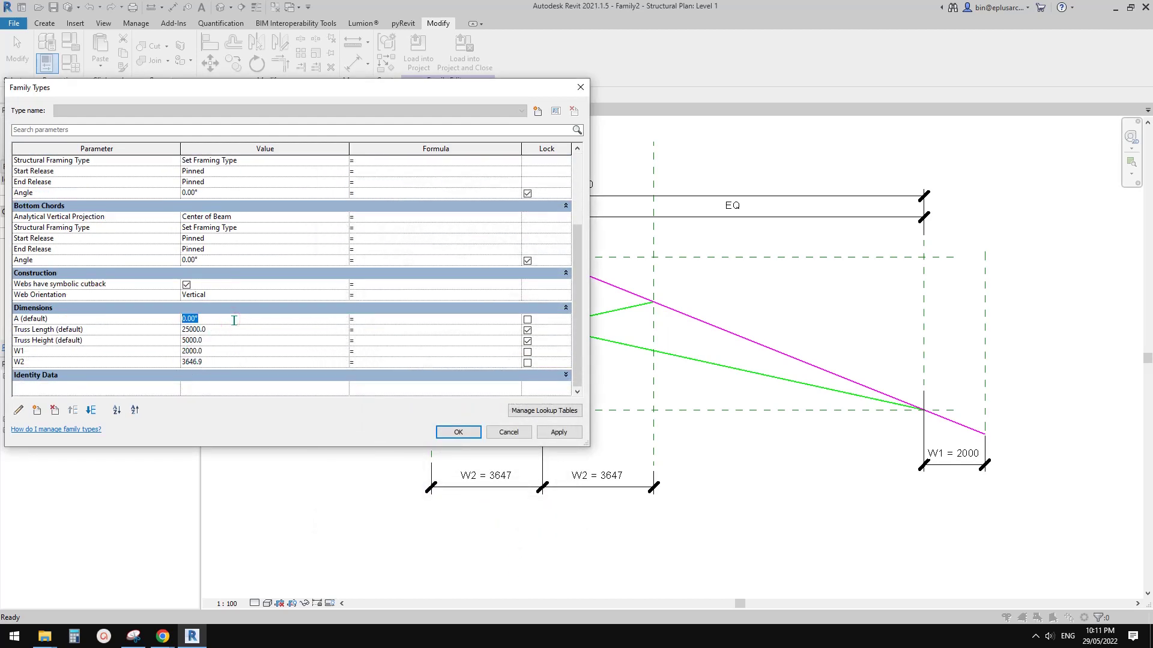
type("30")
left_click(382, 320)
left_click(252, 319)
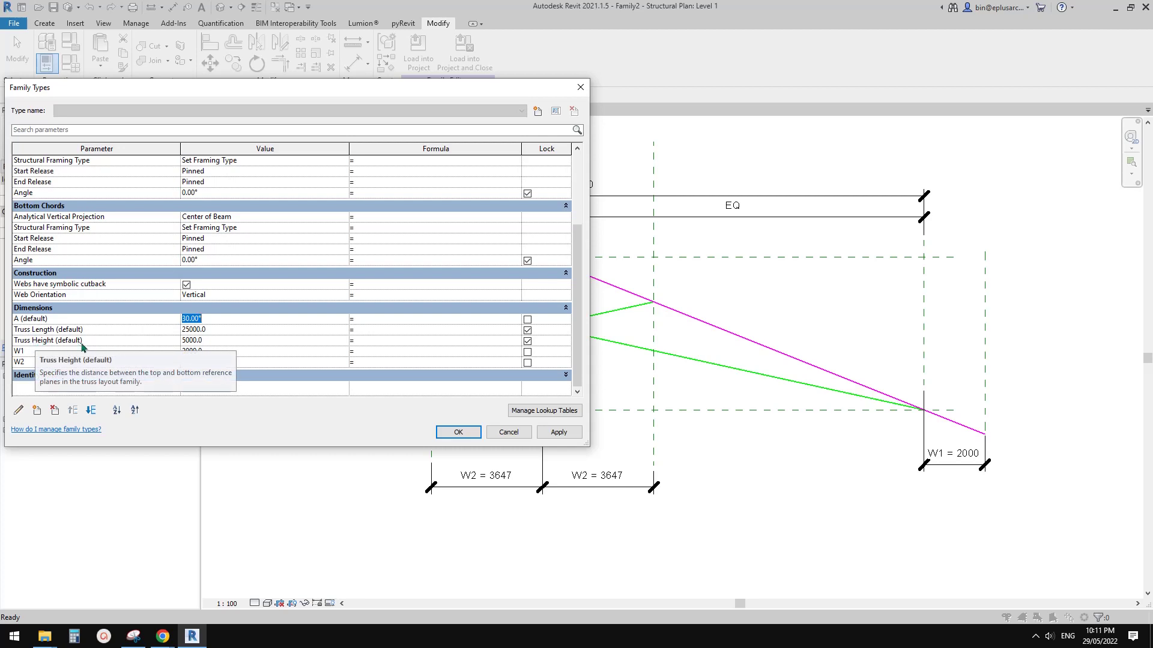
Drive Truss Height with the formula tan(A) * Truss Length / 2 and apply it to the family
left_click(222, 341)
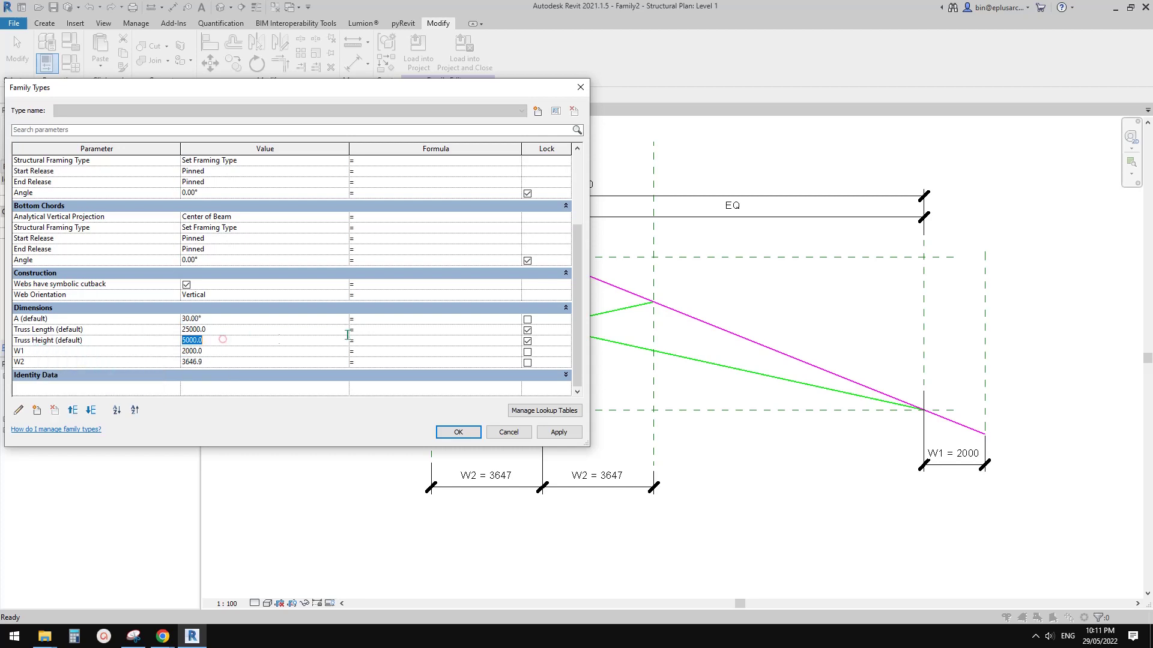
left_click(379, 337)
left_click(448, 354)
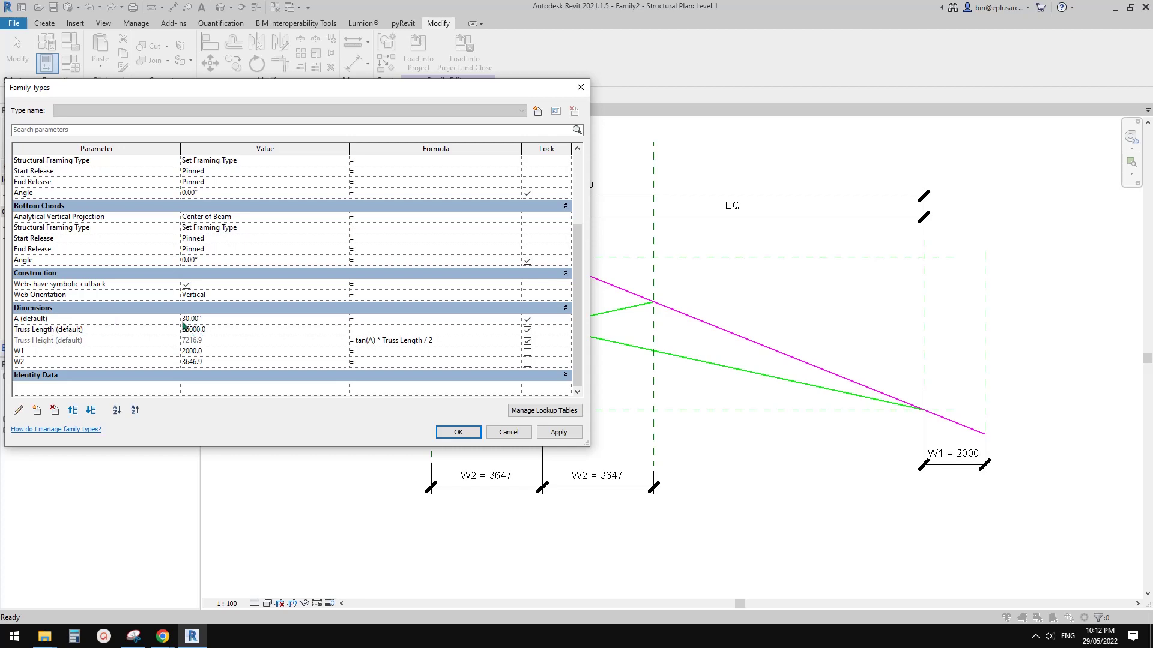
left_click(457, 433)
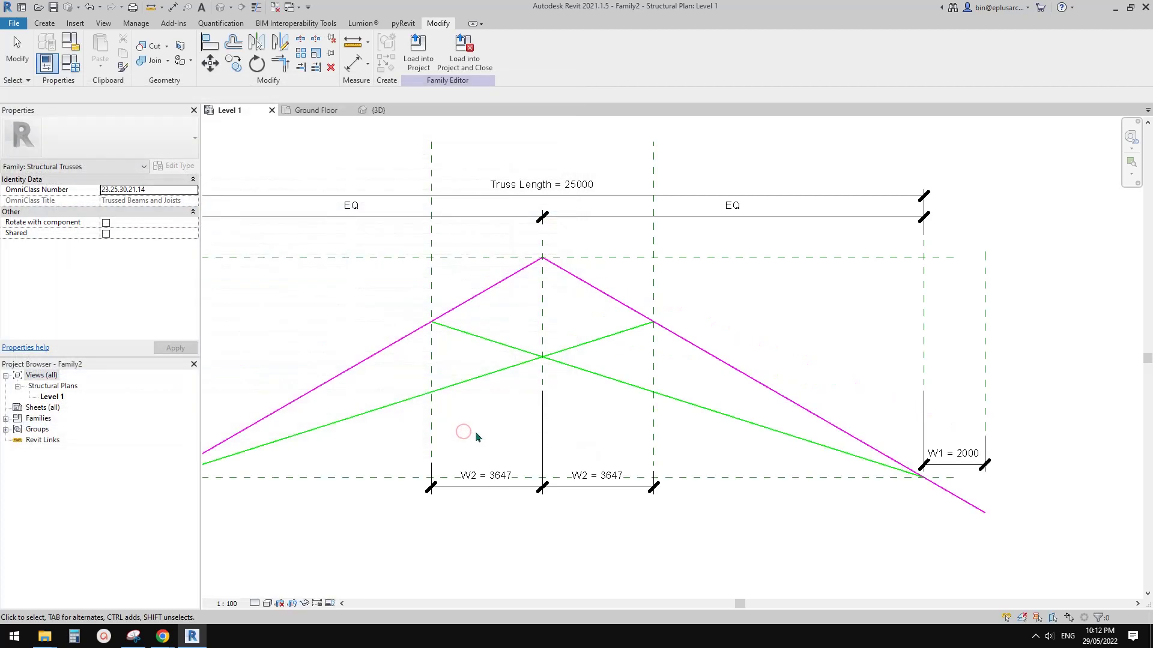
scroll(572, 178, "up", 2)
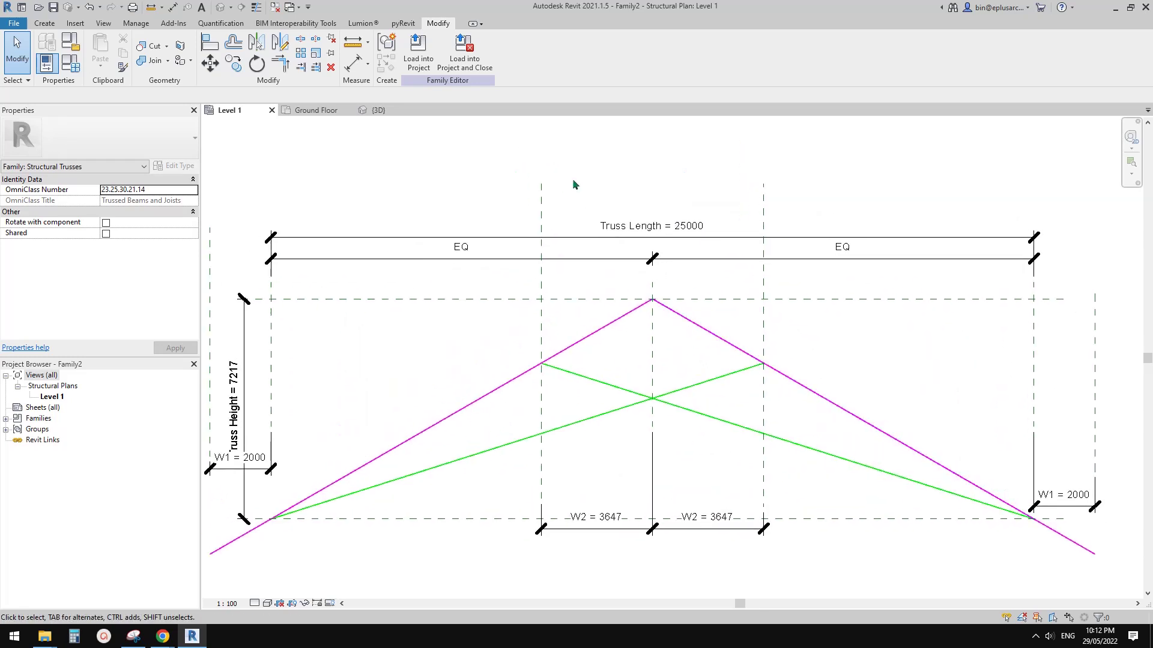
Load the truss family into the project, overwriting the existing version and its parameter values, and check the placed truss against the roof slope
left_click(420, 57)
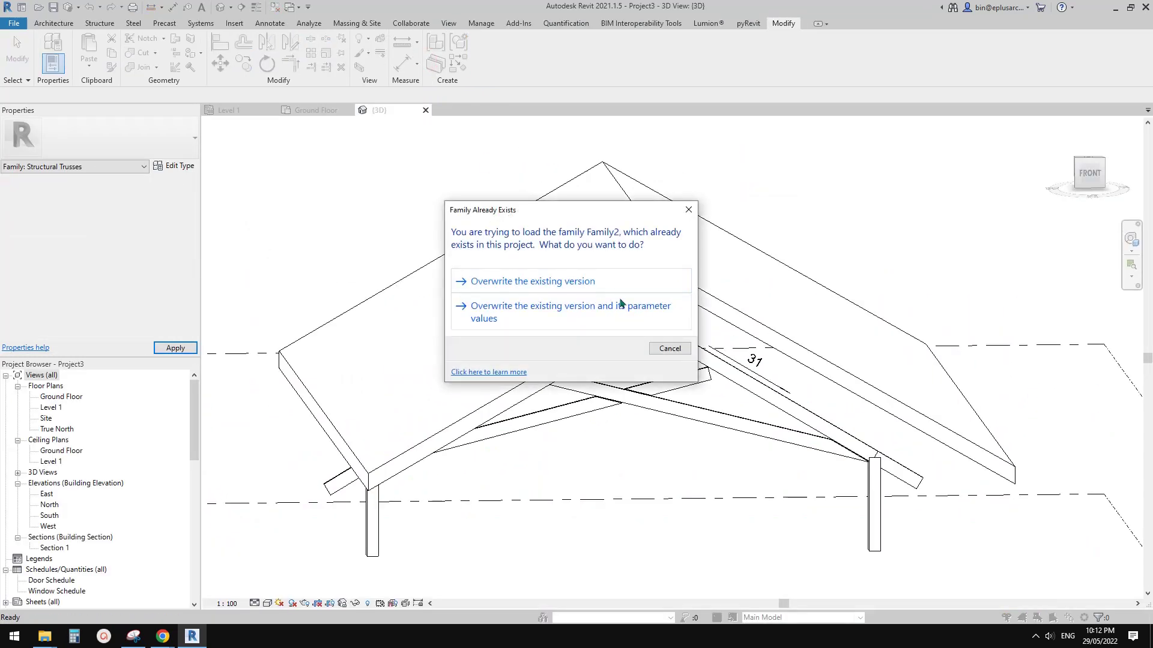
left_click(608, 303)
scroll(432, 153, "down", 2)
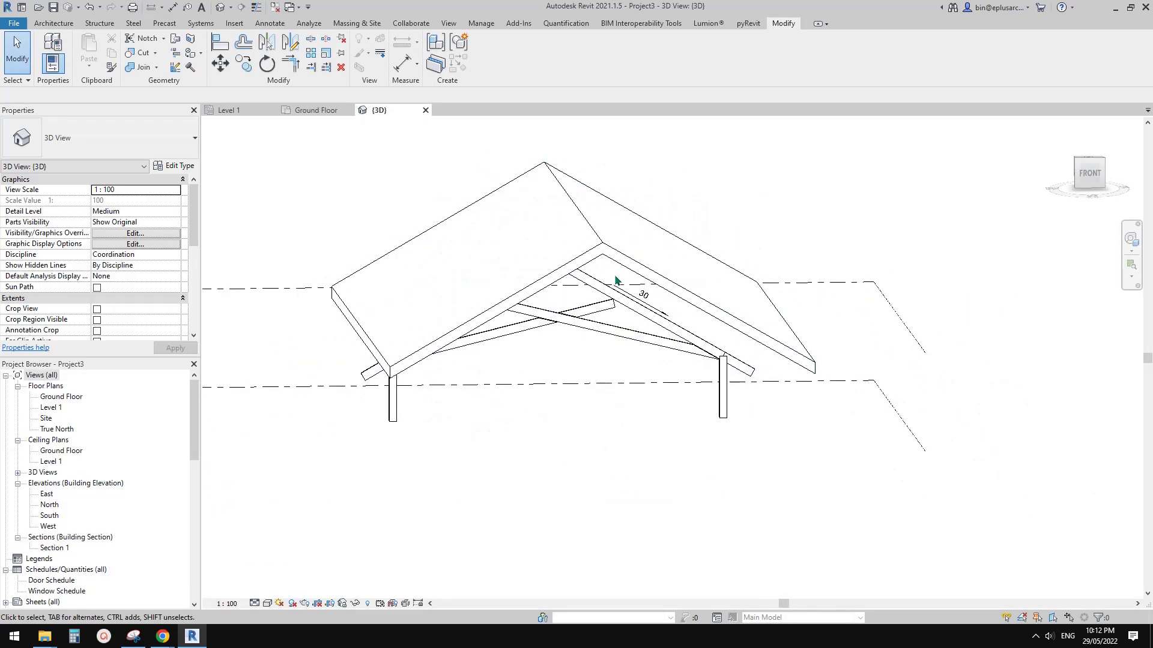
scroll(637, 310, "up", 2)
middle_click_drag(670, 339, 760, 372, "shift")
left_click(665, 378)
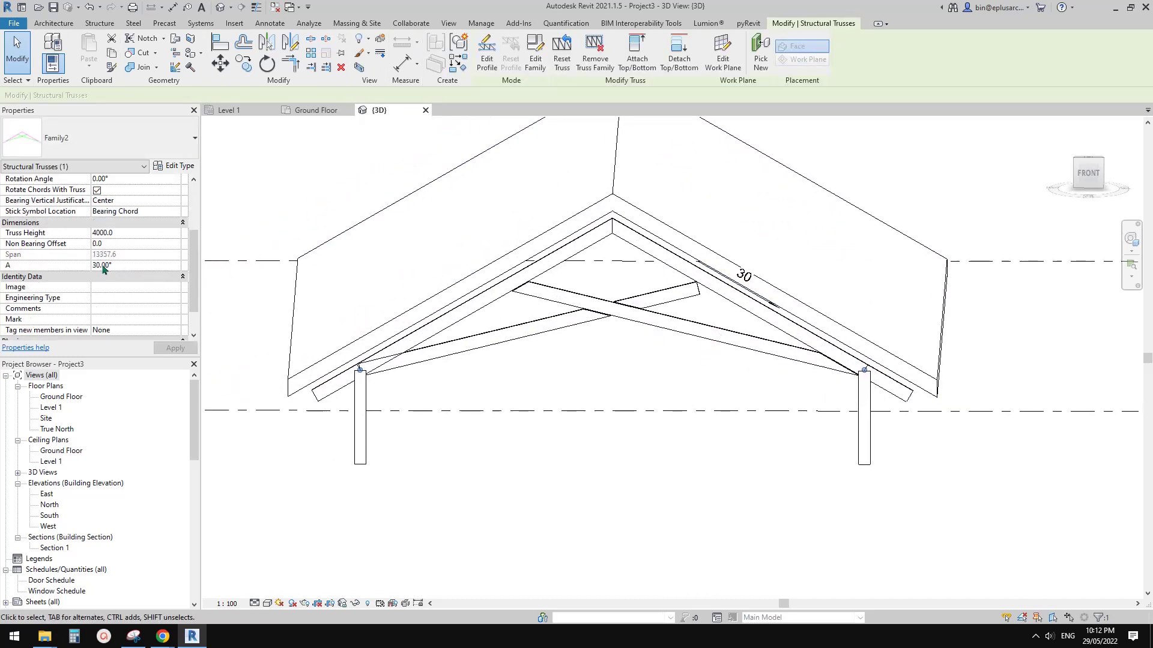
mouse_move(614, 371)
middle_mouse_down("shift")
mouse_move(638, 370)
mouse_move(618, 366)
middle_mouse_up("shift")
middle_click_drag(228, 336, 218, 296, "shift")
Copy the truss and its two supporting columns about 33800 mm forward, clear of the roof
scroll(325, 309, "down", 2)
middle_click_drag(484, 344, 696, 378)
left_click(699, 370)
left_click(448, 373, "ctrl")
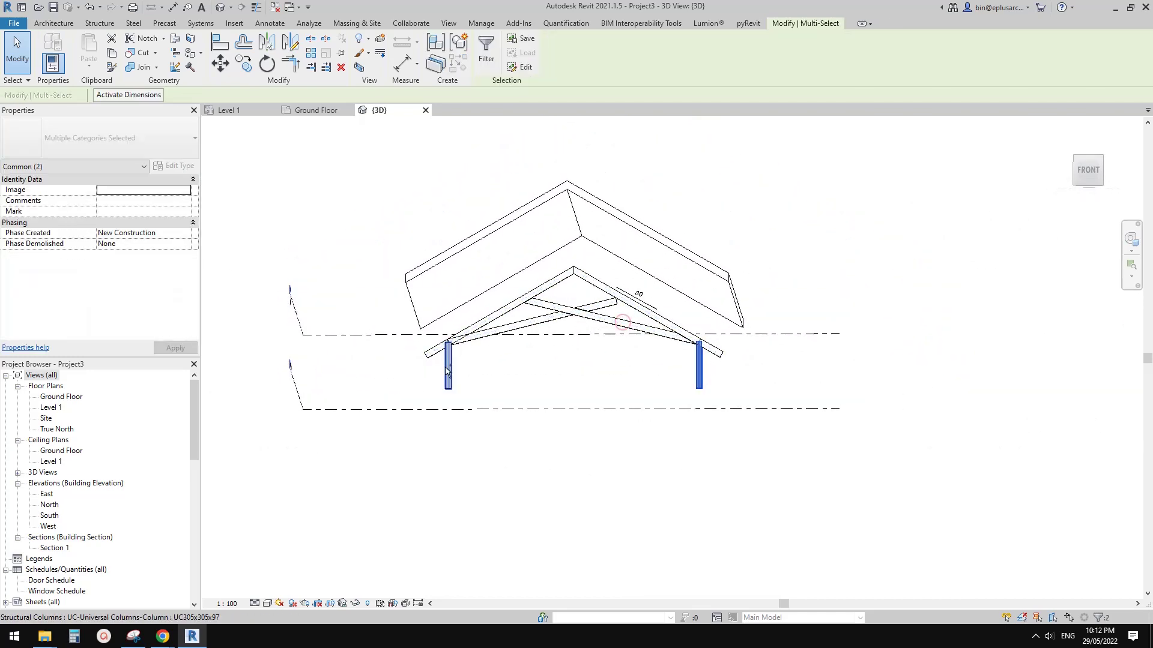
scroll(501, 391, "down", 2)
middle_click_drag(540, 386, 614, 432, "shift")
key("c")
key("o")
left_click(555, 389)
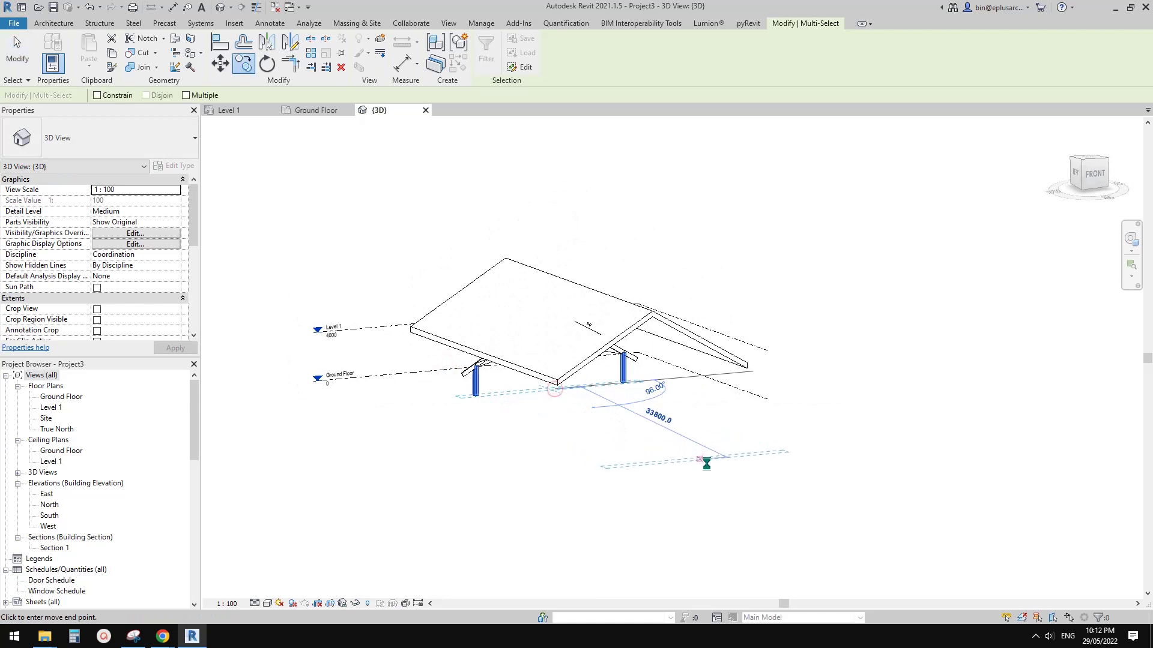
left_click(699, 459)
key("Escape")
scroll(742, 434, "up", 3)
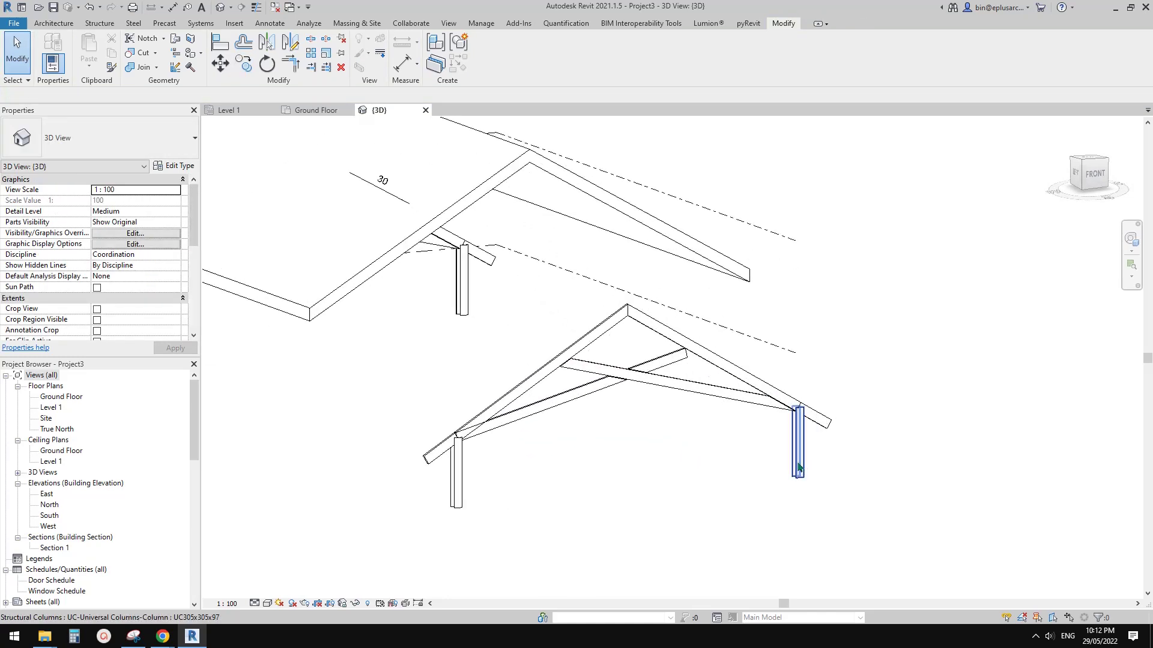
Move the right-hand column of the copied truss outward to widen the span to about 18100 mm
left_click_drag(798, 467, 910, 449)
scroll(908, 449, "down", 1)
middle_click_drag(908, 449, 792, 466, "shift")
left_click(665, 327)
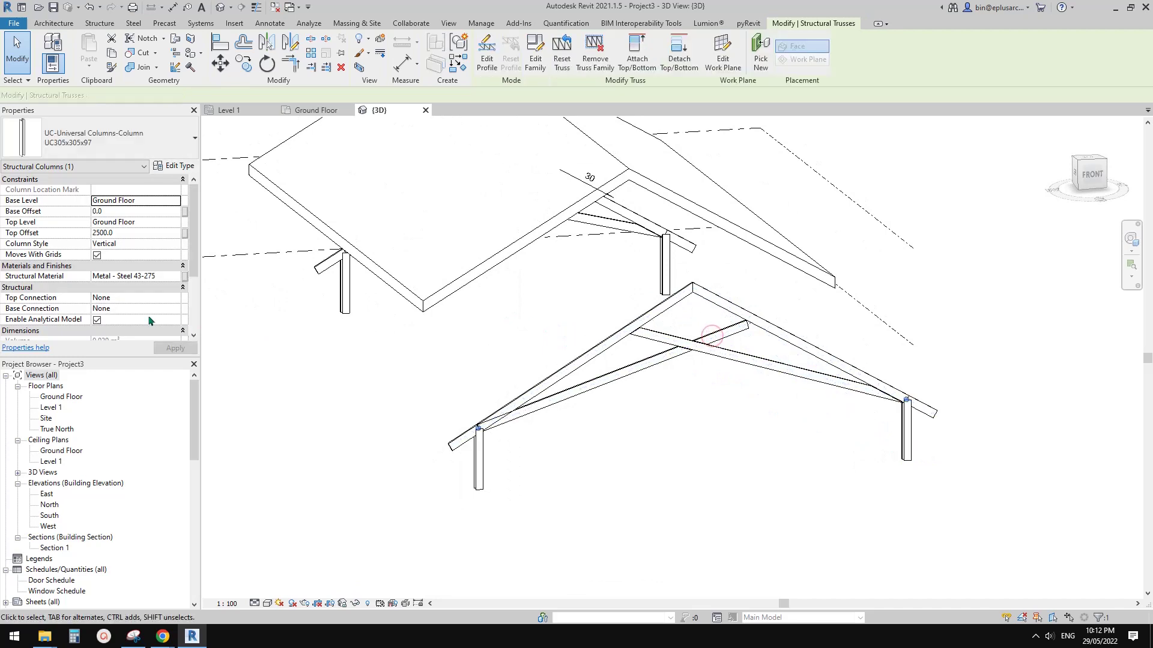
scroll(115, 322, "down", 3)
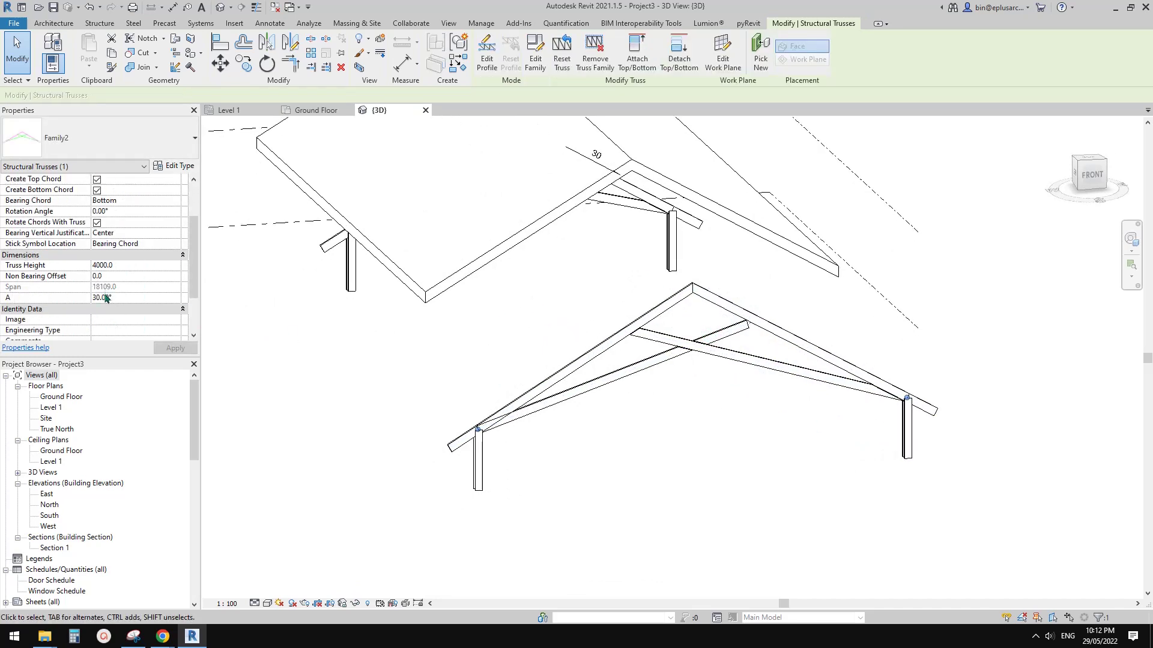
scroll(722, 329, "up", 1)
left_click(466, 362)
Set angle A of the copied truss to 40°
left_click(672, 346)
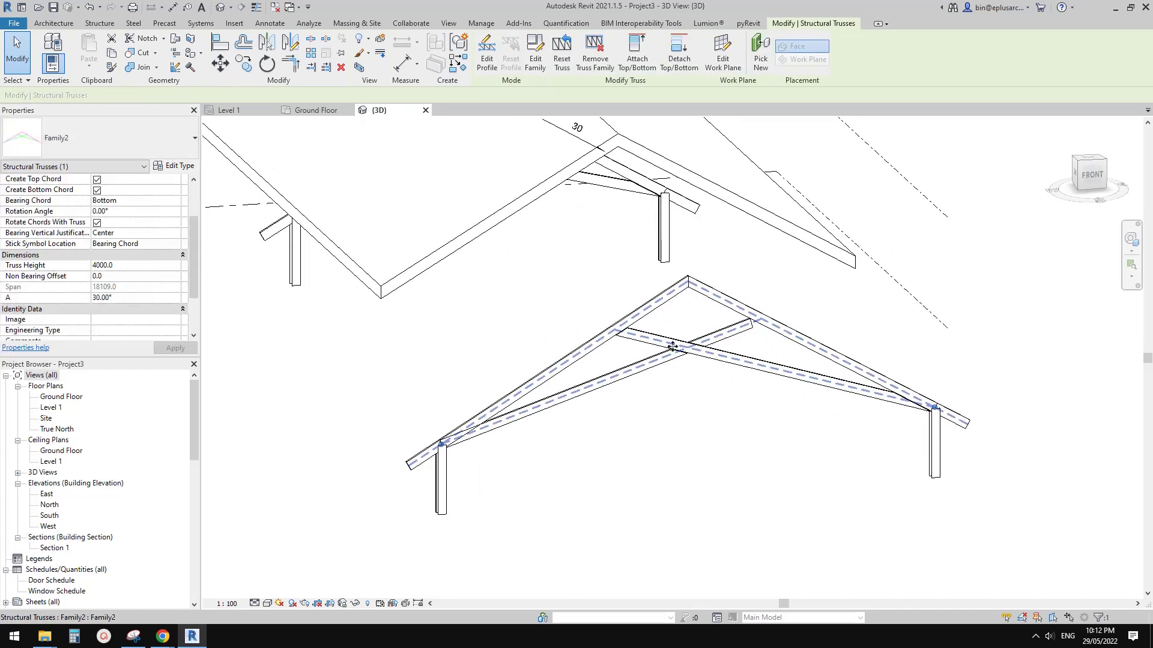
left_click(131, 297)
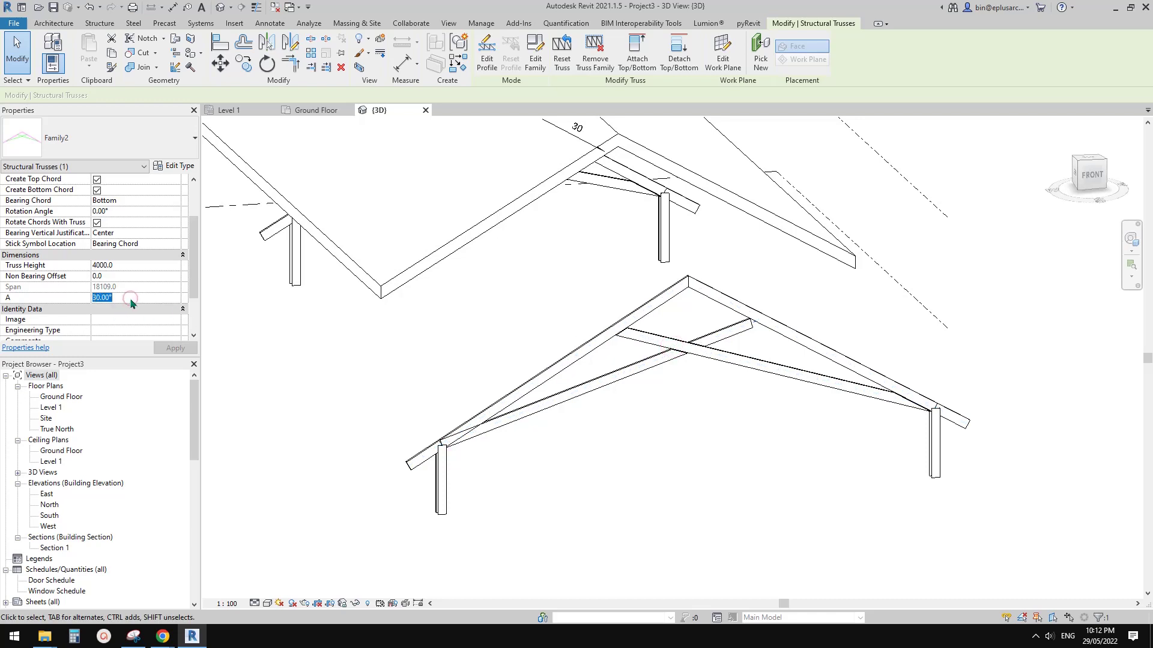
type("40")
mouse_move(772, 338)
middle_mouse_down("shift")
mouse_move(810, 367)
mouse_move(774, 319)
mouse_move(759, 332)
middle_mouse_up("shift")
scroll(826, 303, "down", 1)
left_click(759, 332)
scroll(676, 333, "up", 2)
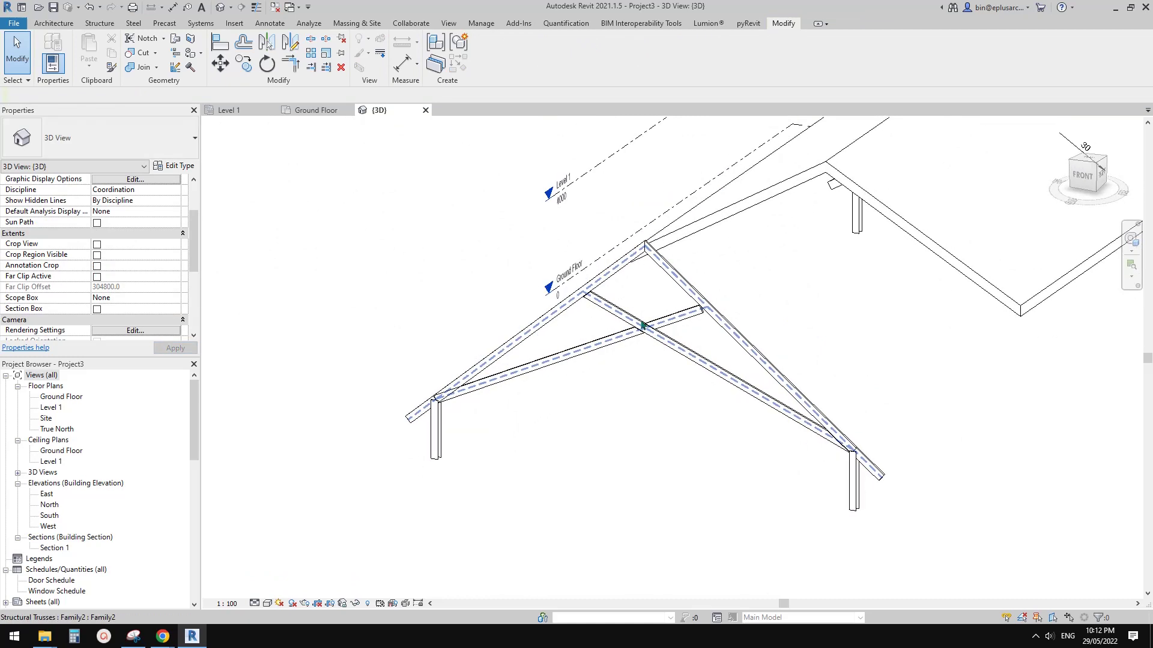
Set angle A of the copied truss to 20°
left_click(642, 326)
left_click(136, 297)
type("20")
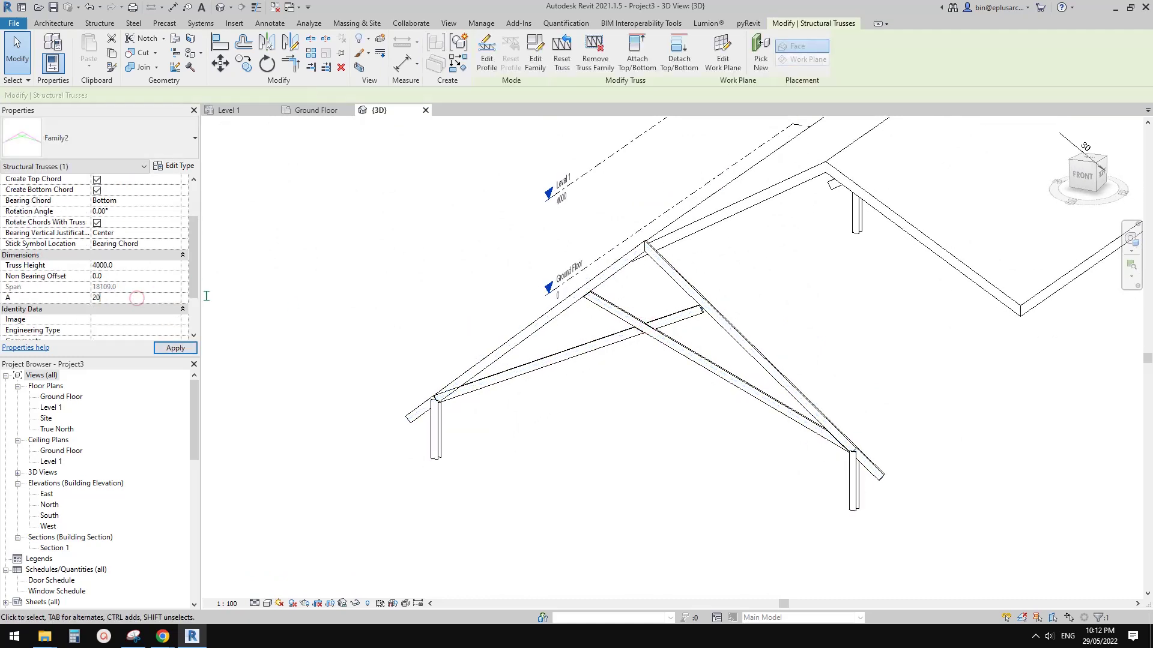
scroll(634, 358, "up", 2)
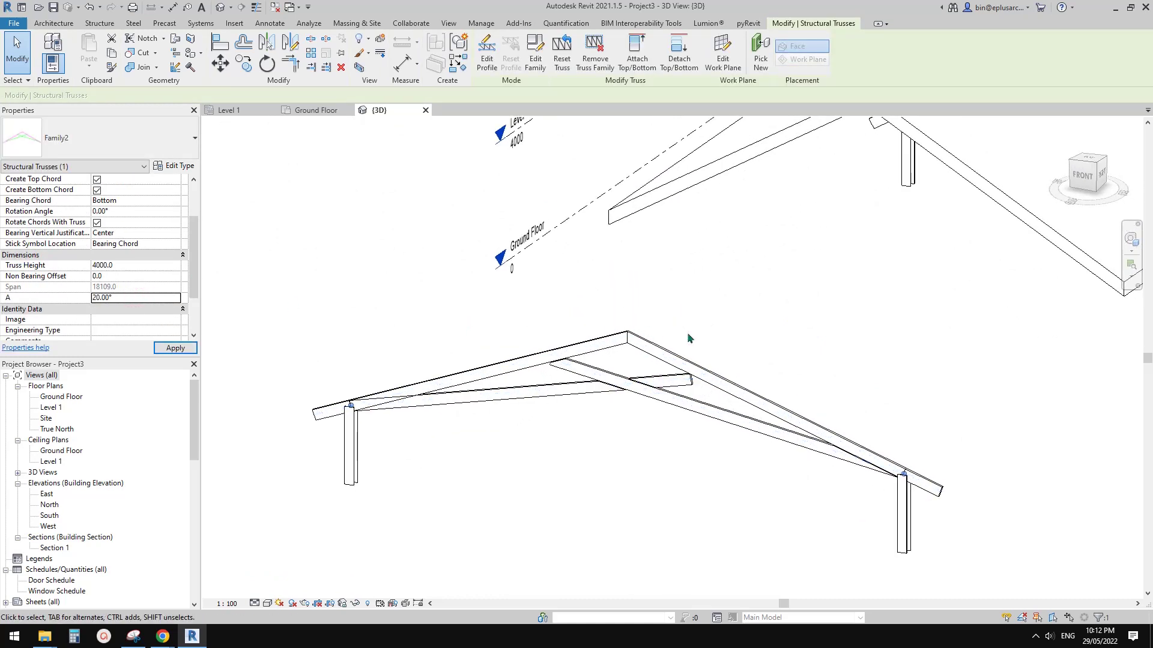
middle_click_drag(690, 339, 658, 355)
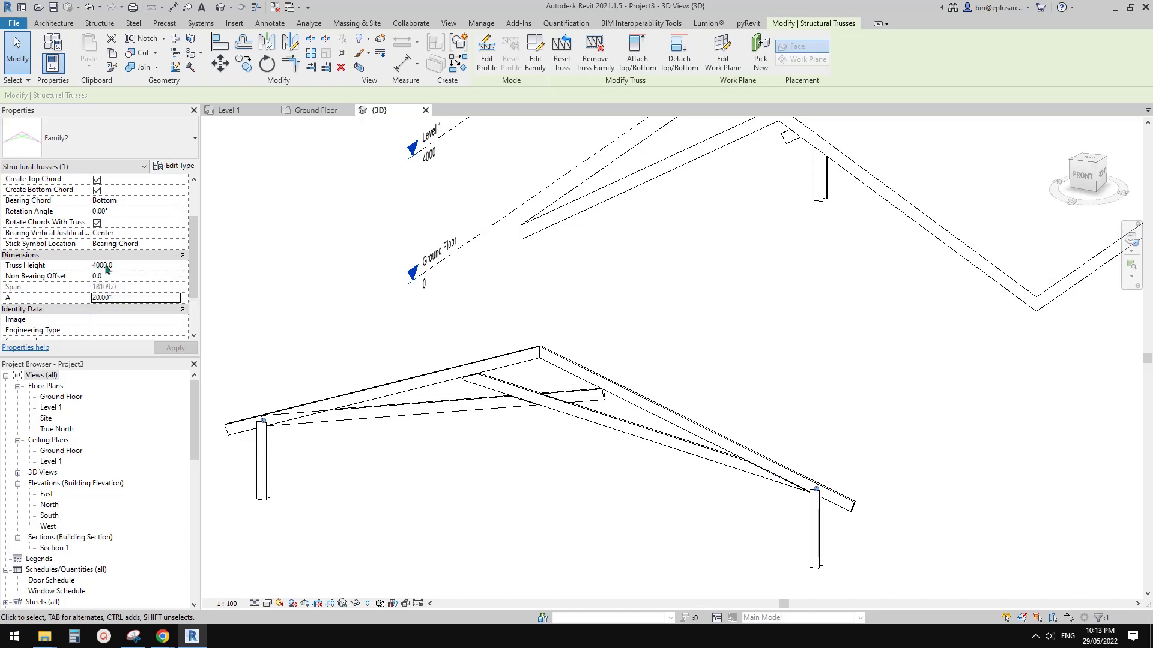
Try a Truss Height of 2000 on the copied truss and return it to 4000
left_click(120, 267)
type("2000")
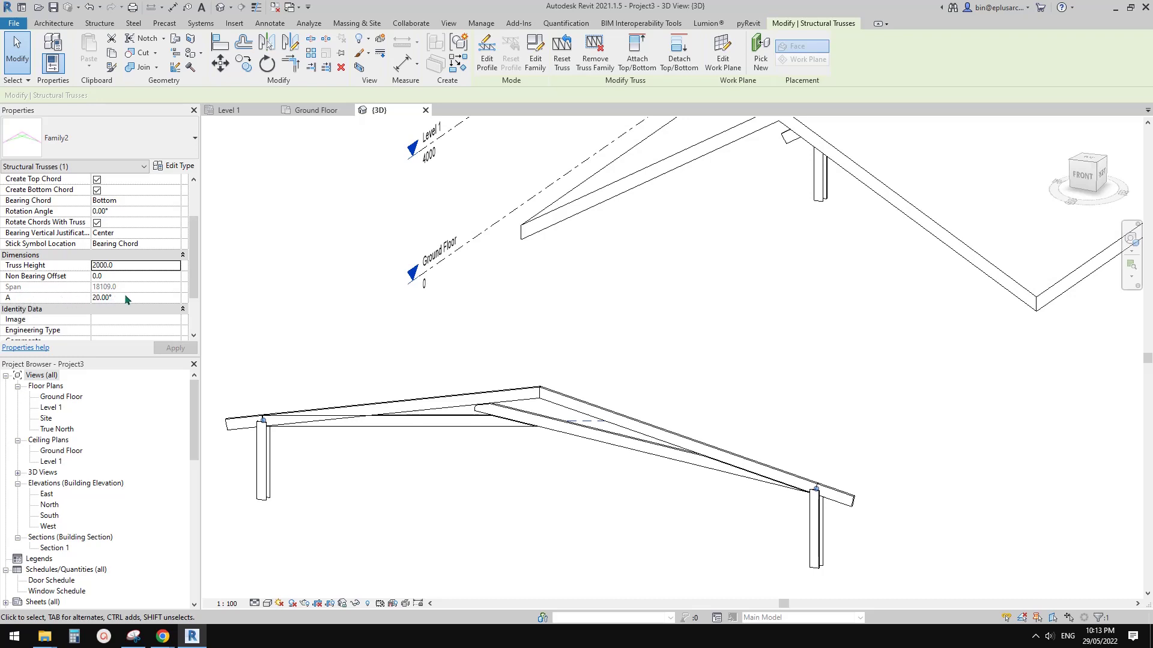
left_click(132, 265)
type("4000")
key("Return")
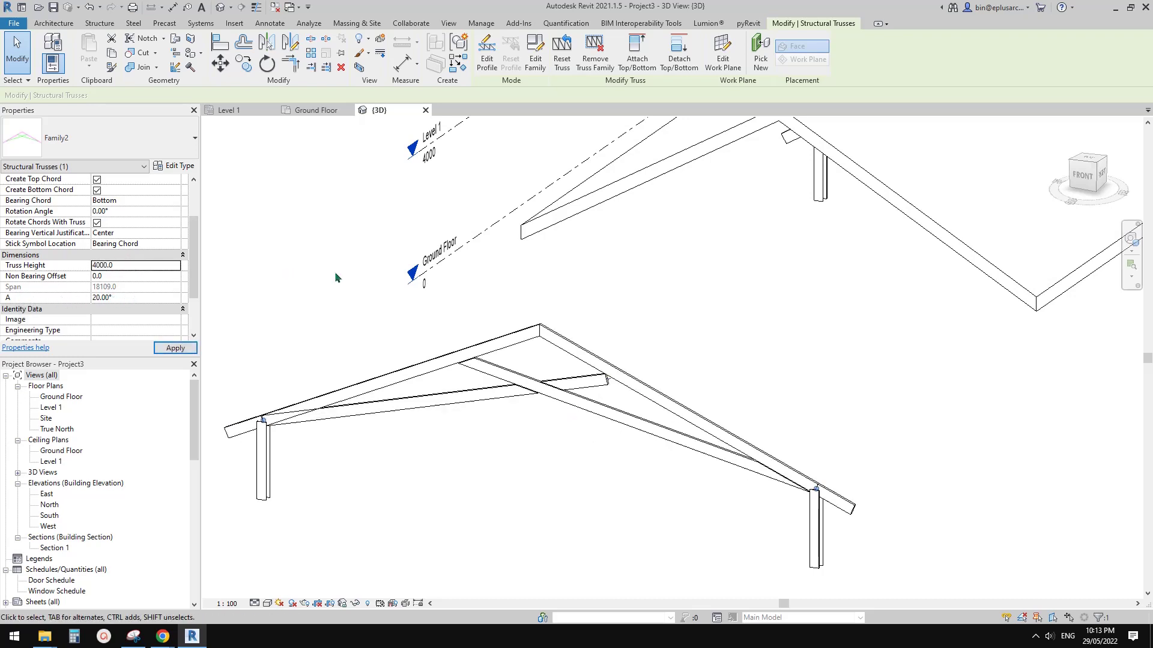
Reselect the copied truss and set its Truss Height to 5000
left_click(514, 322)
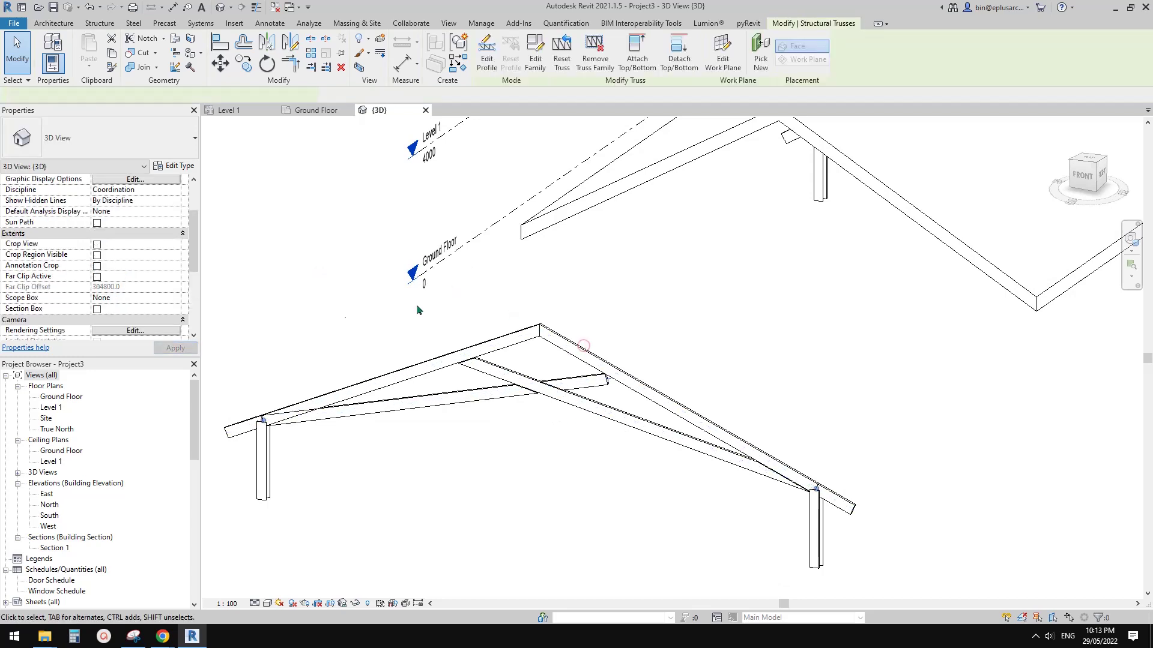
left_click(524, 329)
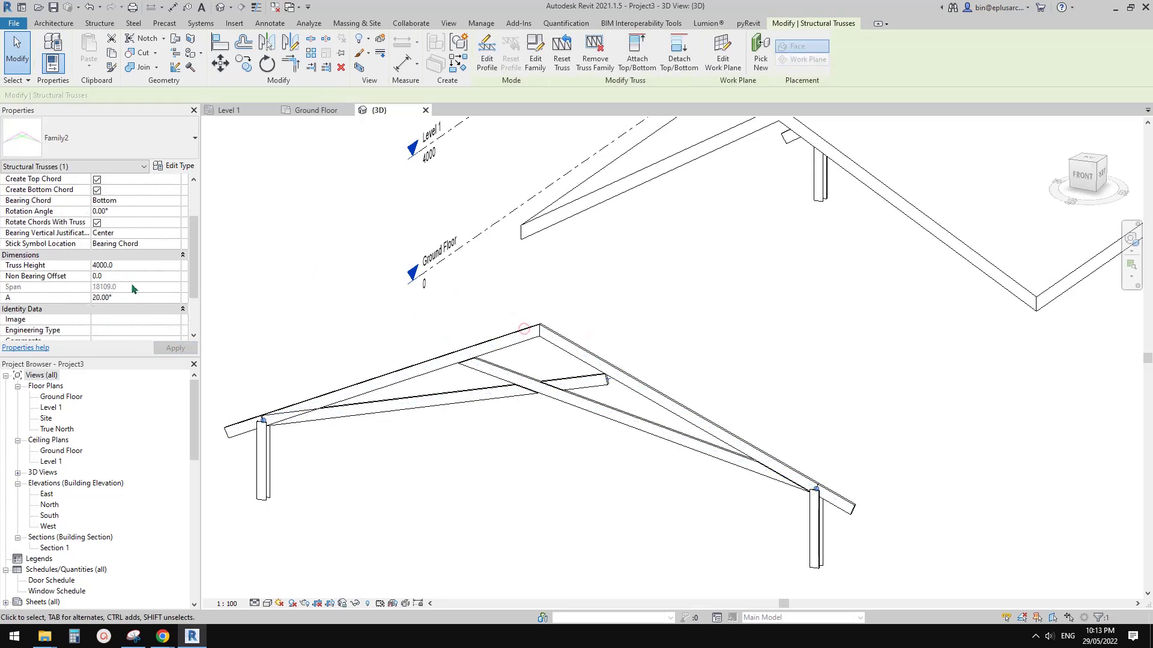
double_click(99, 265)
type("5000")
key("Return")
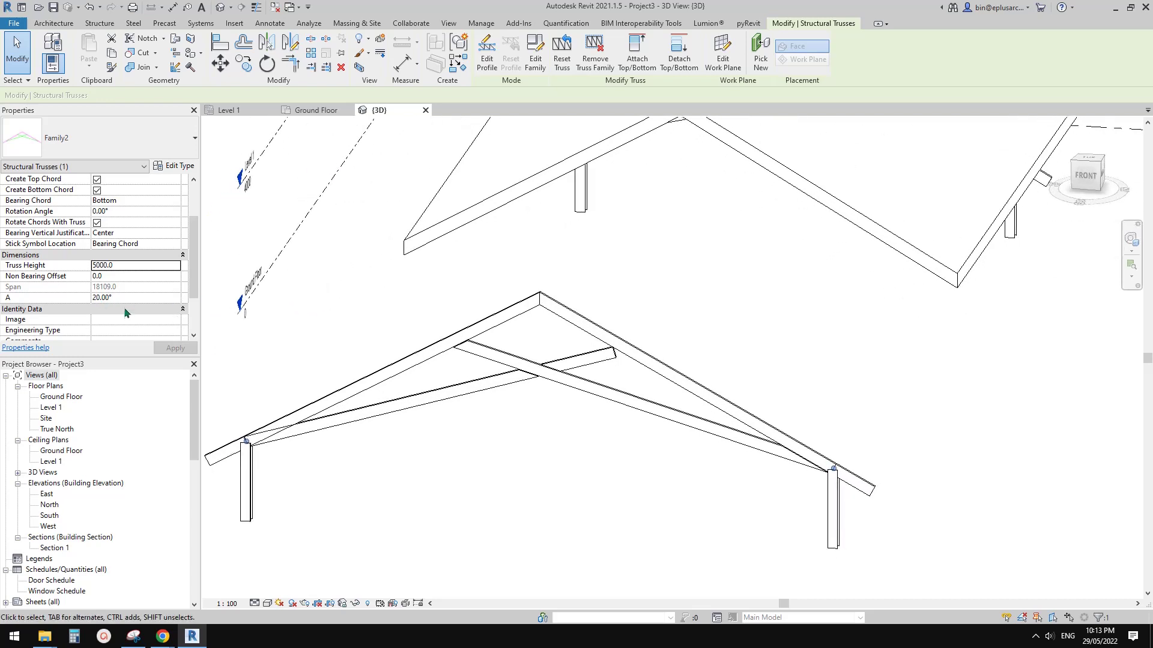
Set angle A of the copied truss to 30° and check its shape in the 3D view
left_click(132, 297)
key("Return")
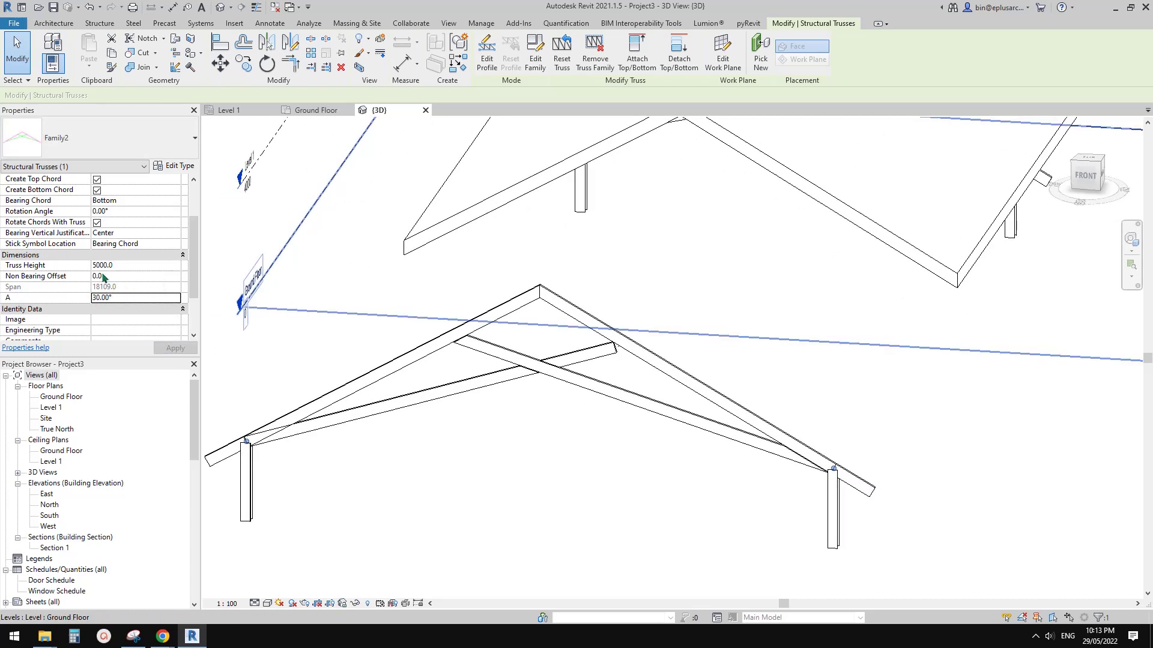
scroll(356, 289, "down", 2)
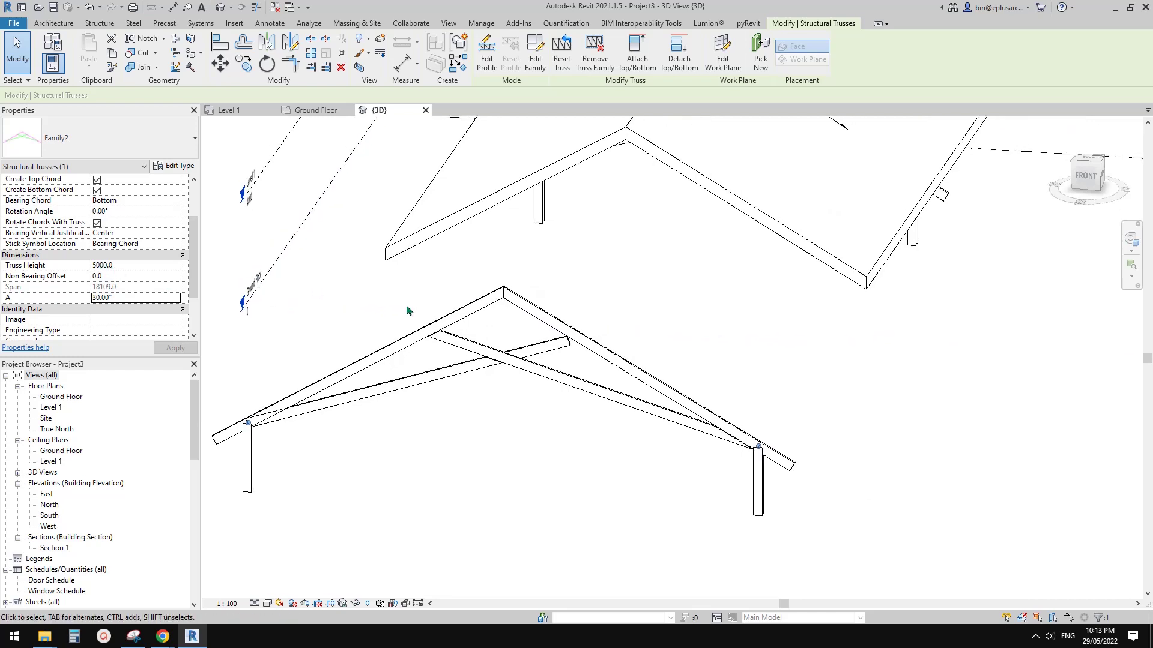
left_click(413, 313)
middle_click_drag(413, 313, 585, 342, "shift")
left_click(619, 360)
scroll(618, 358, "down", 1)
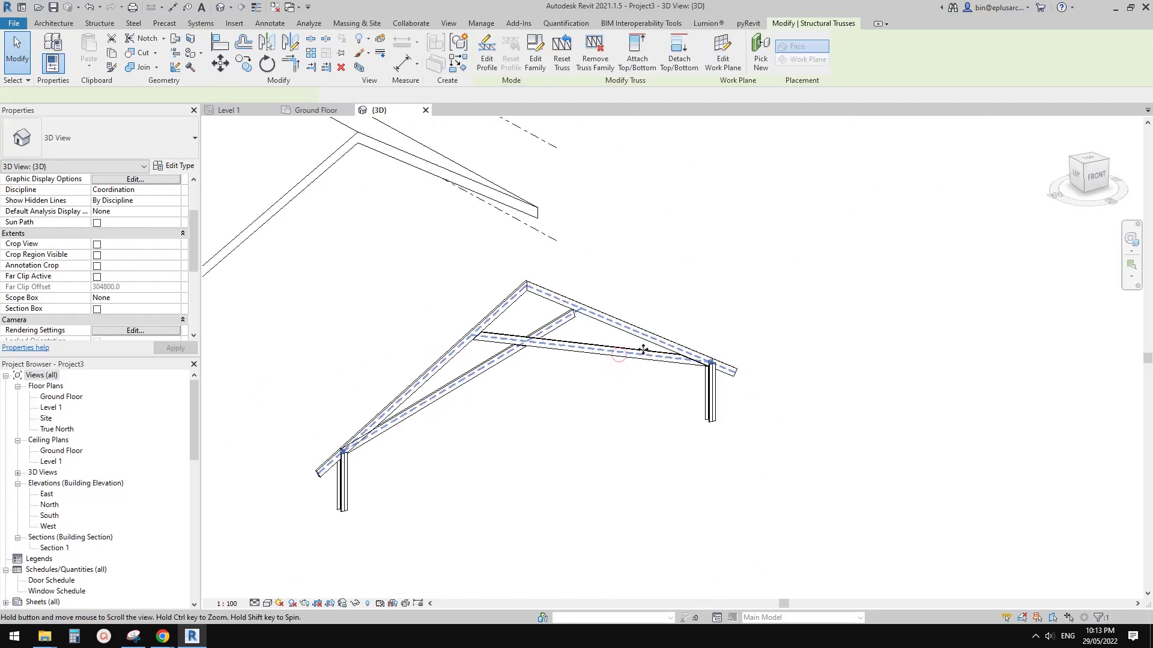
Place a spot slope dimension on the copied truss's sloping top chord on the side nearer the 3D view's right column
scroll(617, 358, "up", 1)
scroll(617, 359, "up", 1)
scroll(613, 348, "down", 2)
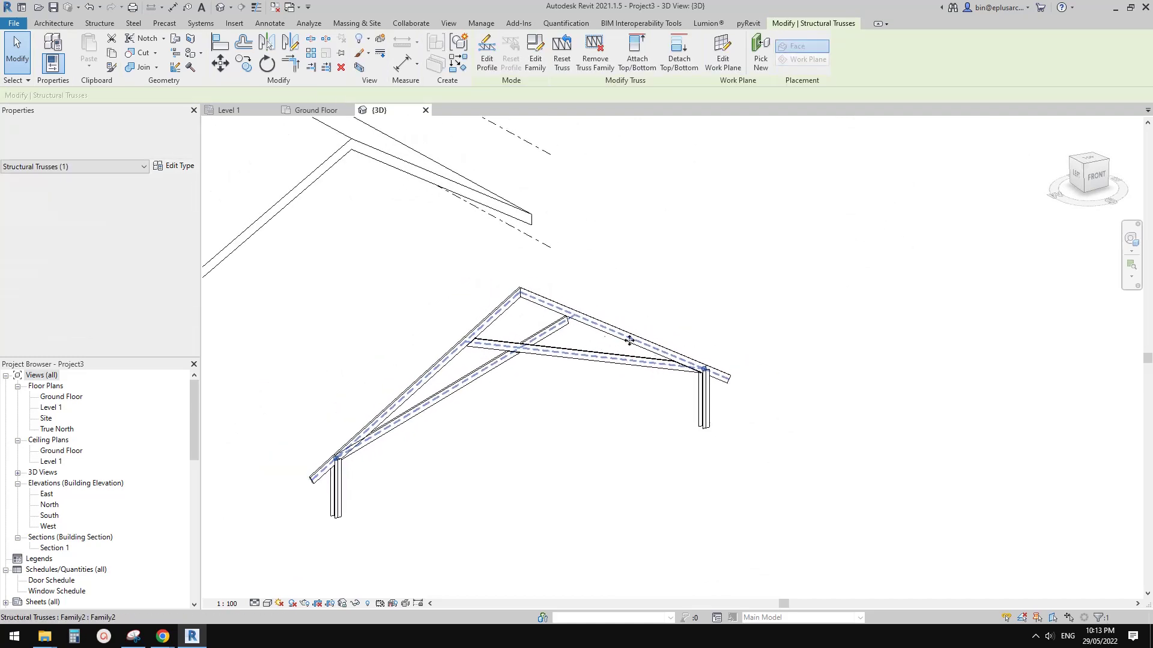
scroll(150, 298, "down", 2)
scroll(662, 356, "up", 2)
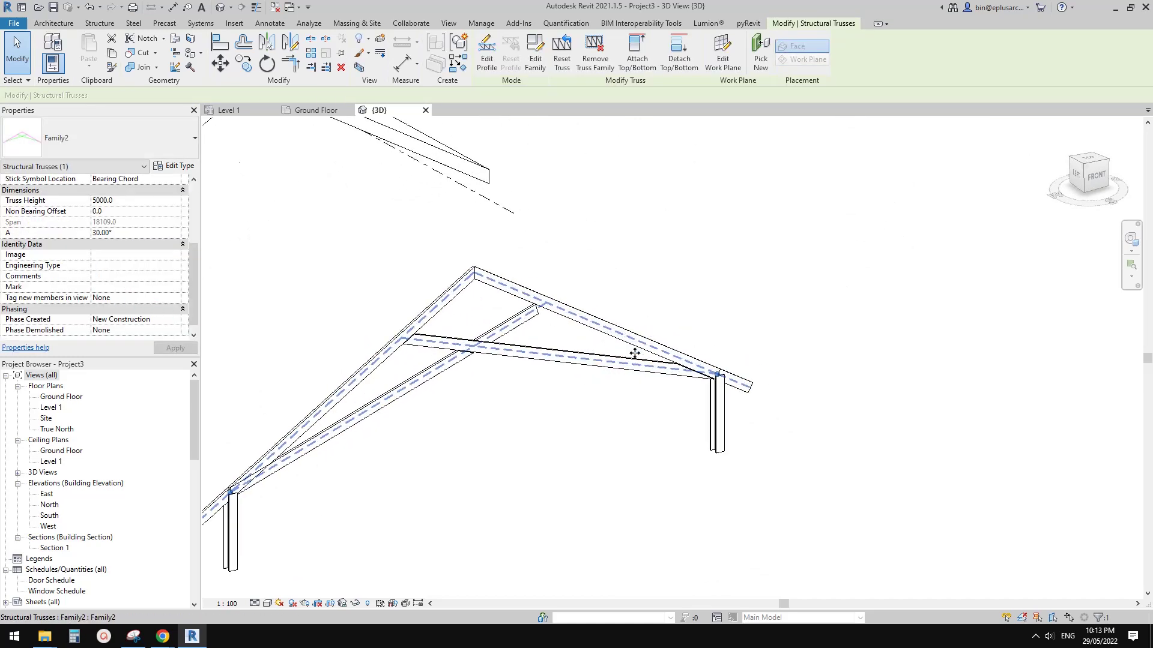
middle_click_drag(635, 352, 551, 377, "shift")
left_click(281, 22)
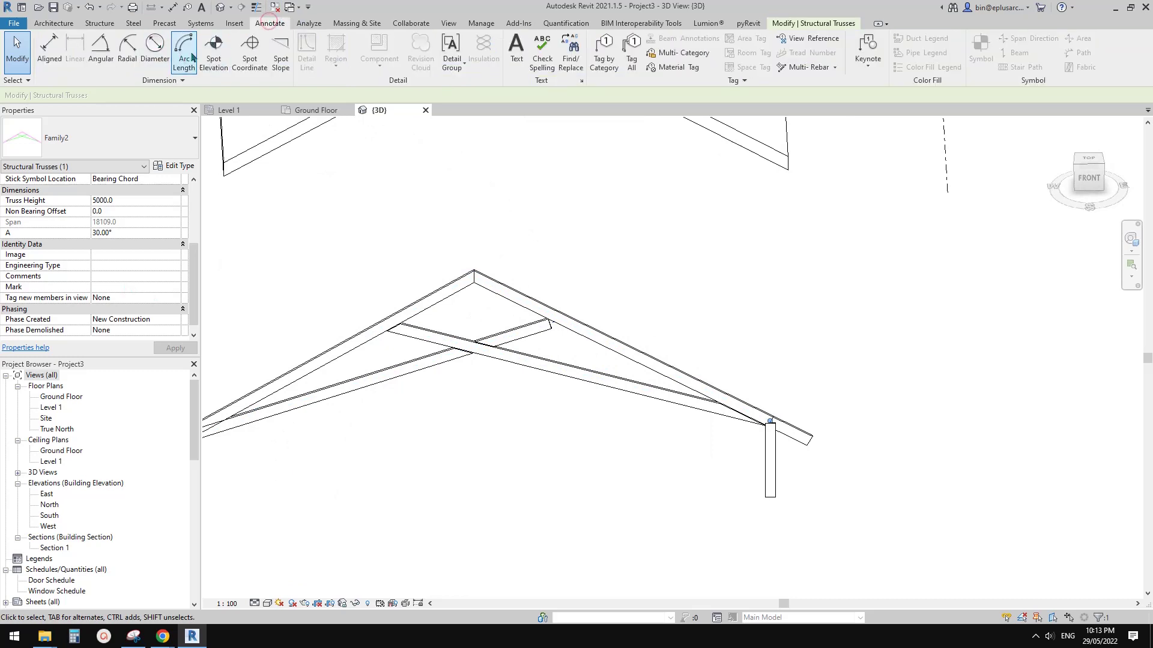
left_click(284, 55)
left_click(701, 365)
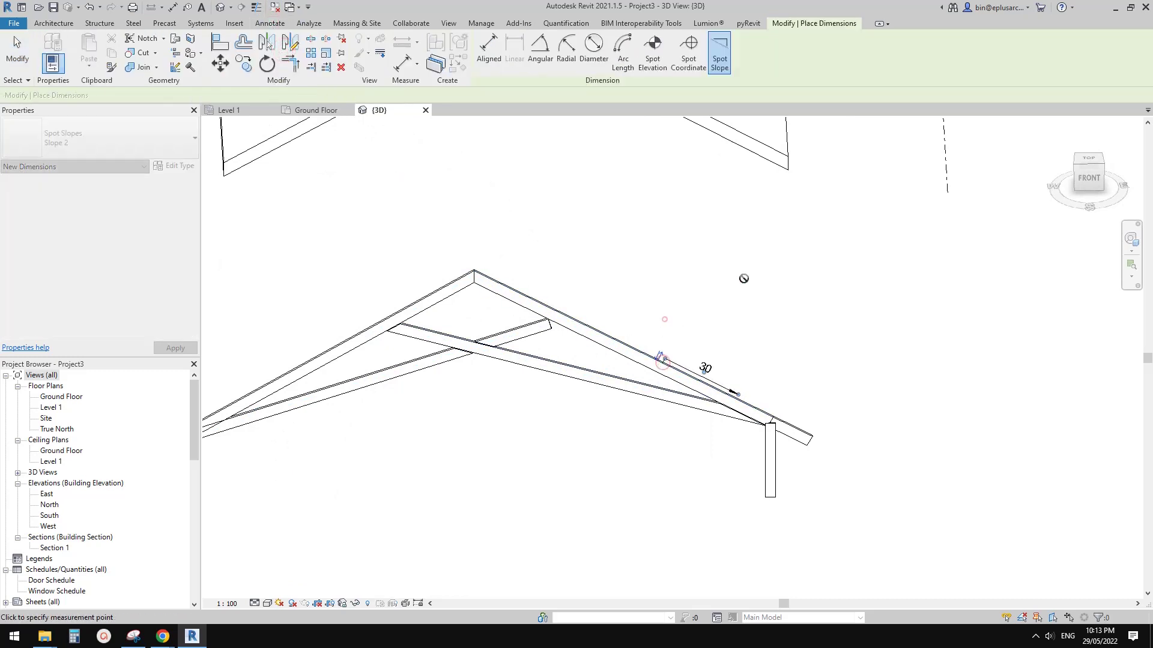
left_click(665, 320)
key("Escape")
key("Escape")
Set angle A of the copied truss to 50°
left_click(363, 335)
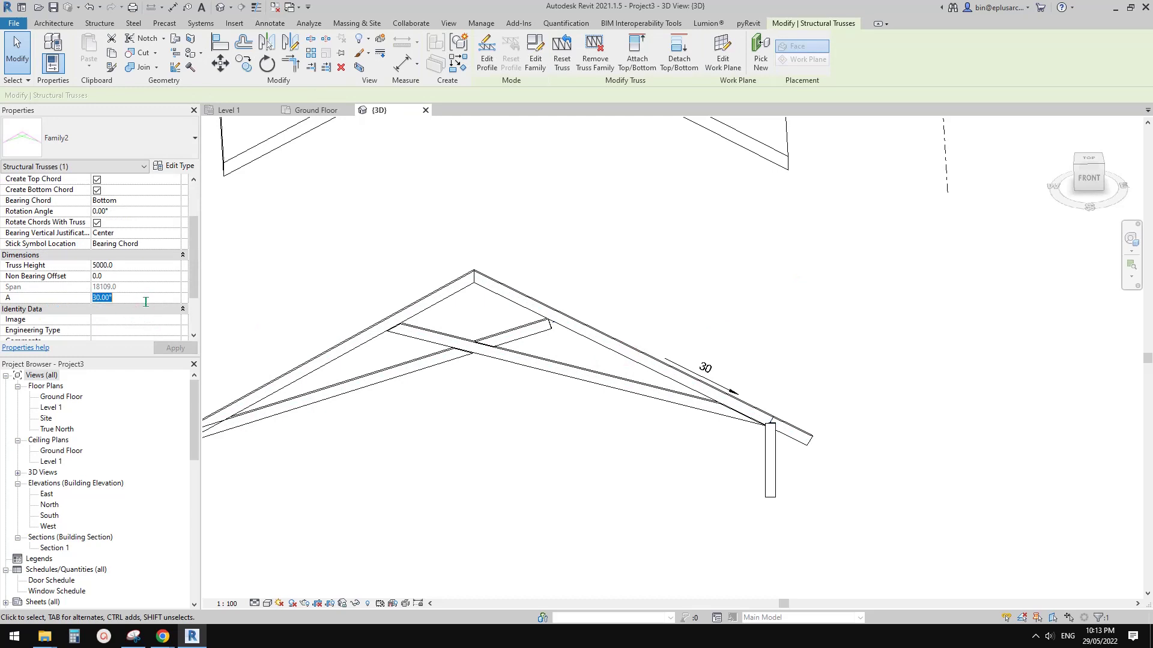
left_click(146, 298)
type("50")
key("Return")
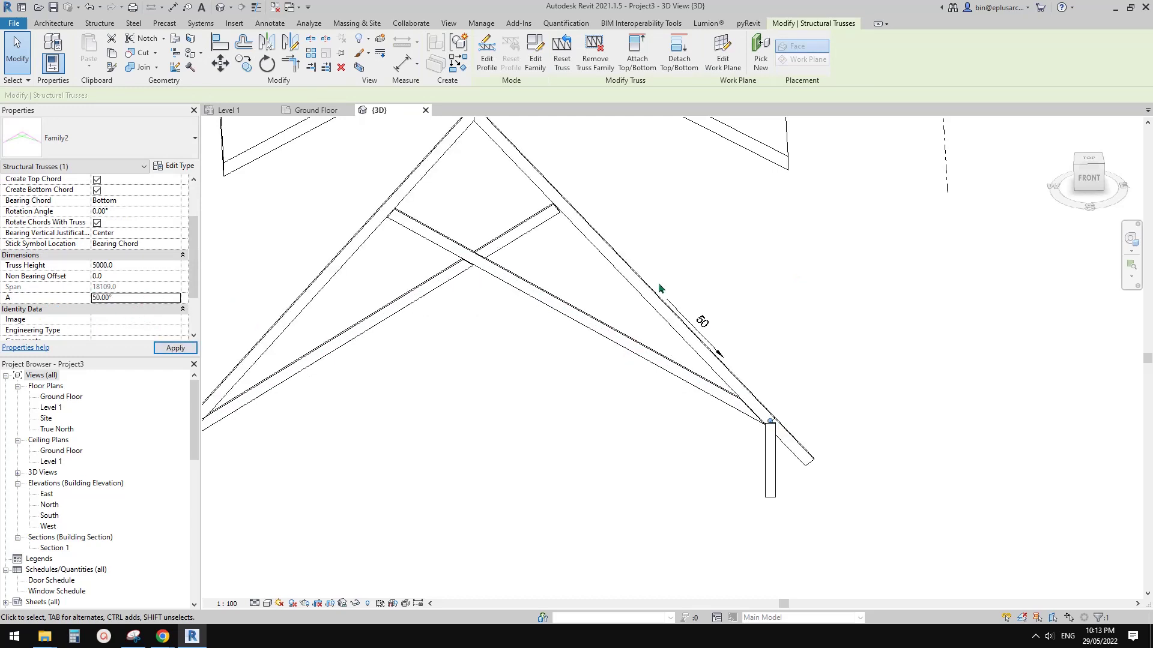
Examine the steepened copied truss from several angles in 3D and compare it with the original truss under the roof
mouse_move(704, 323)
middle_mouse_down("shift")
mouse_move(709, 376)
mouse_move(587, 397)
mouse_move(548, 304)
middle_mouse_up("shift")
key("Escape")
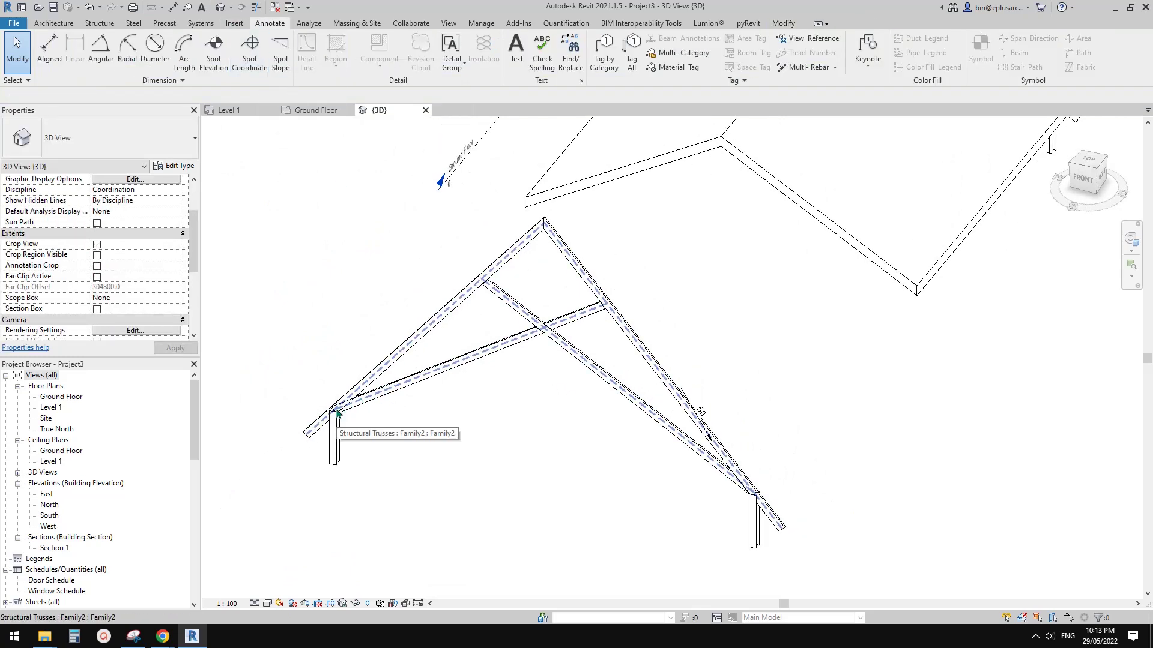
middle_click_drag(638, 270, 712, 350, "shift")
left_click(642, 307)
middle_click_drag(641, 334, 641, 376)
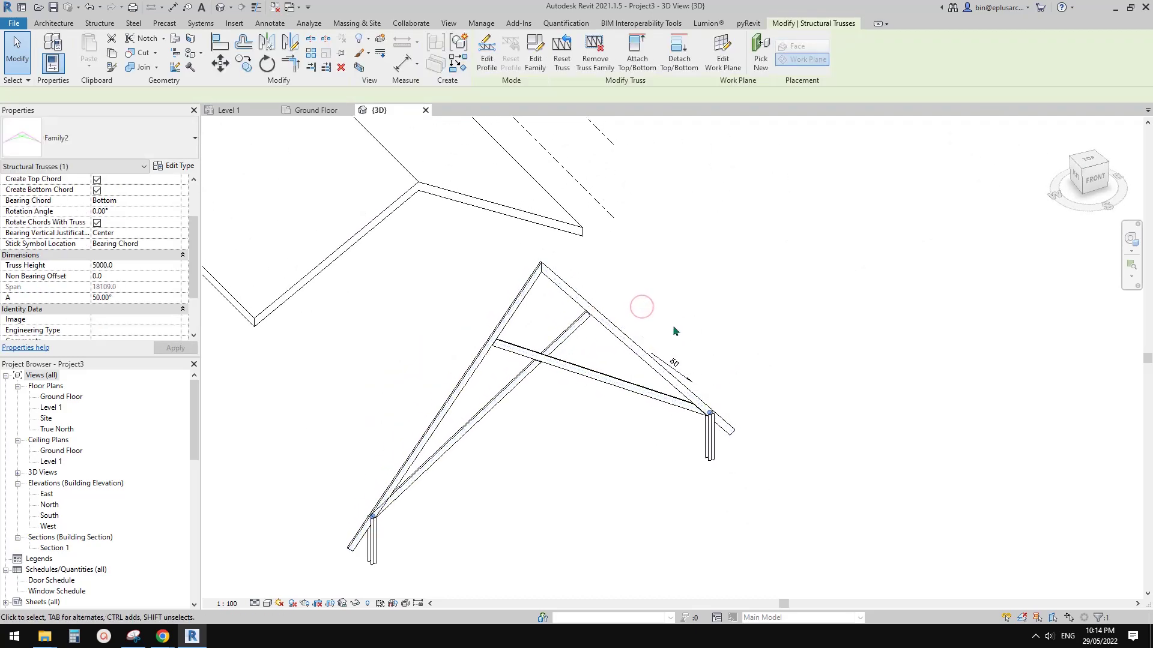
key("Escape")
mouse_move(738, 317)
middle_mouse_down("shift")
mouse_move(692, 308)
mouse_move(805, 343)
mouse_move(870, 380)
middle_mouse_up("shift")
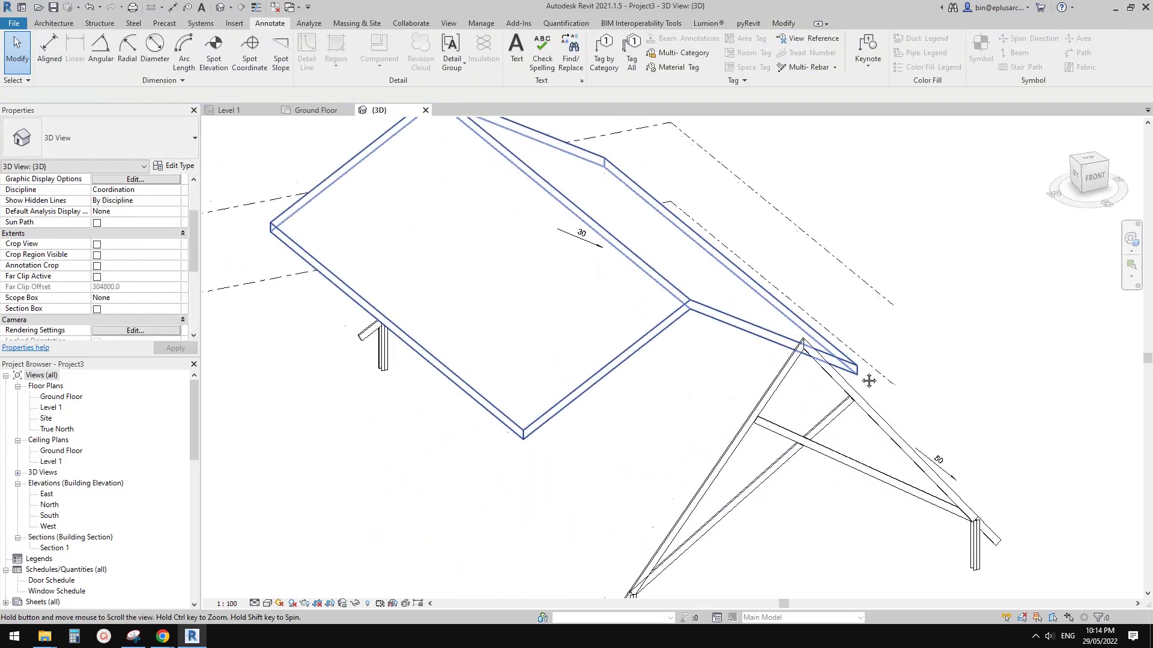
left_click(582, 226)
middle_click_drag(582, 227, 602, 393, "shift")
left_click(502, 329)
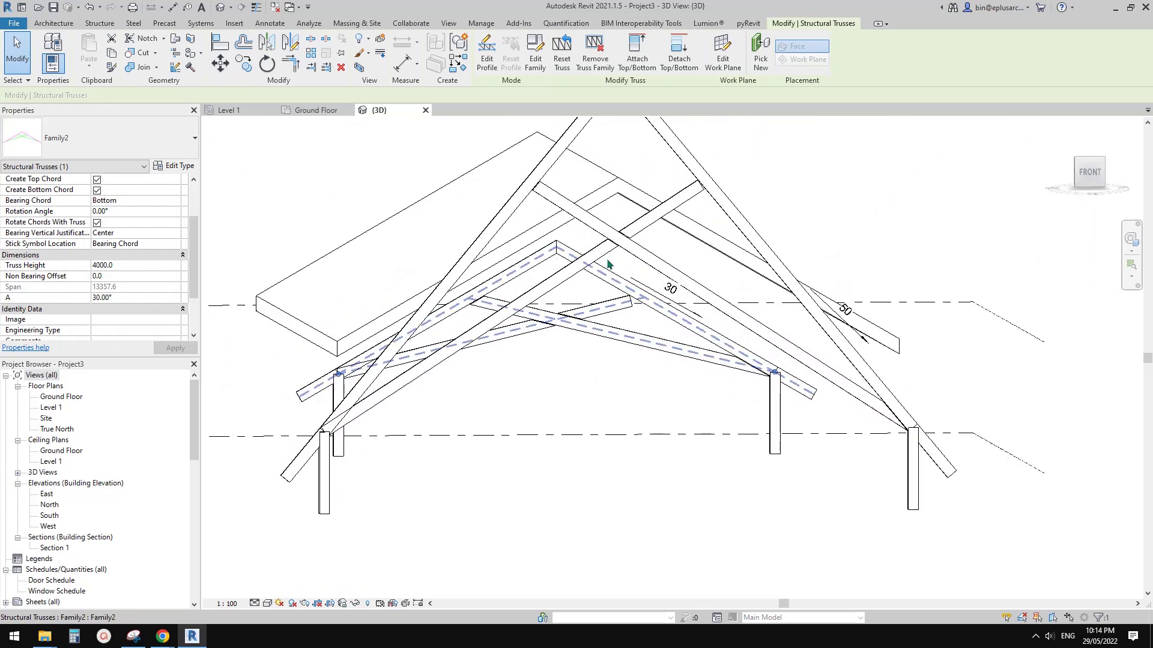
Delete the copied truss and its two supporting columns, keeping the original truss
left_click(610, 242)
key("Delete")
middle_click_drag(644, 324, 646, 336)
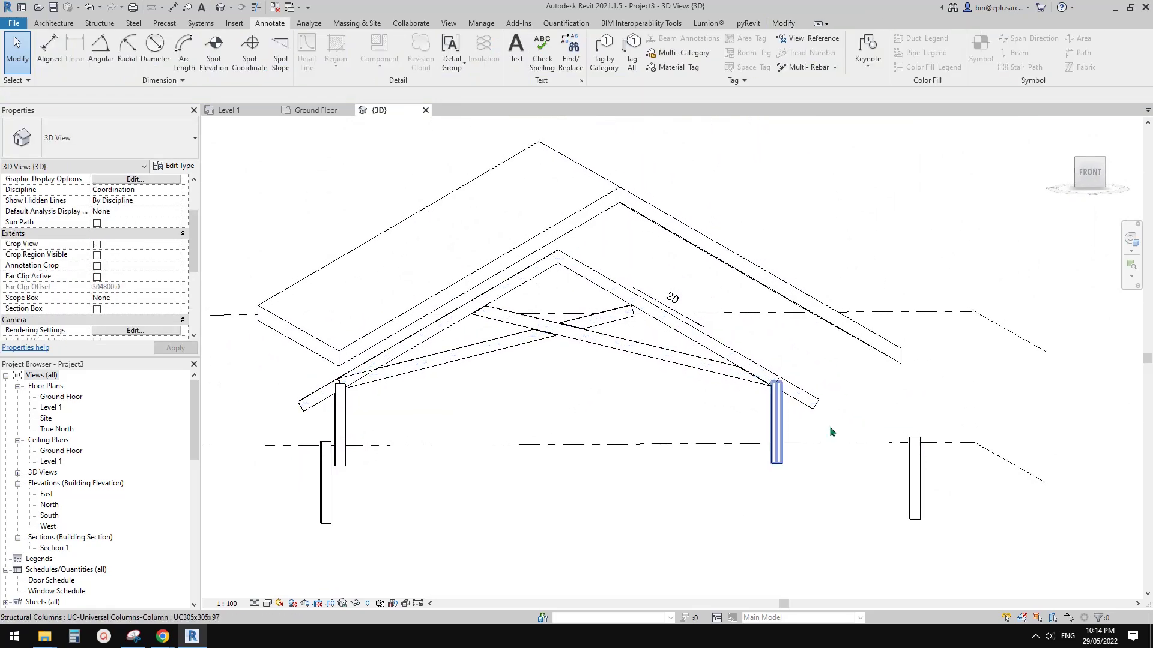
left_click(910, 475)
key("Delete")
middle_click_drag(324, 499, 660, 273, "shift")
Delete the roof above the original truss
left_click(660, 273)
key("Delete")
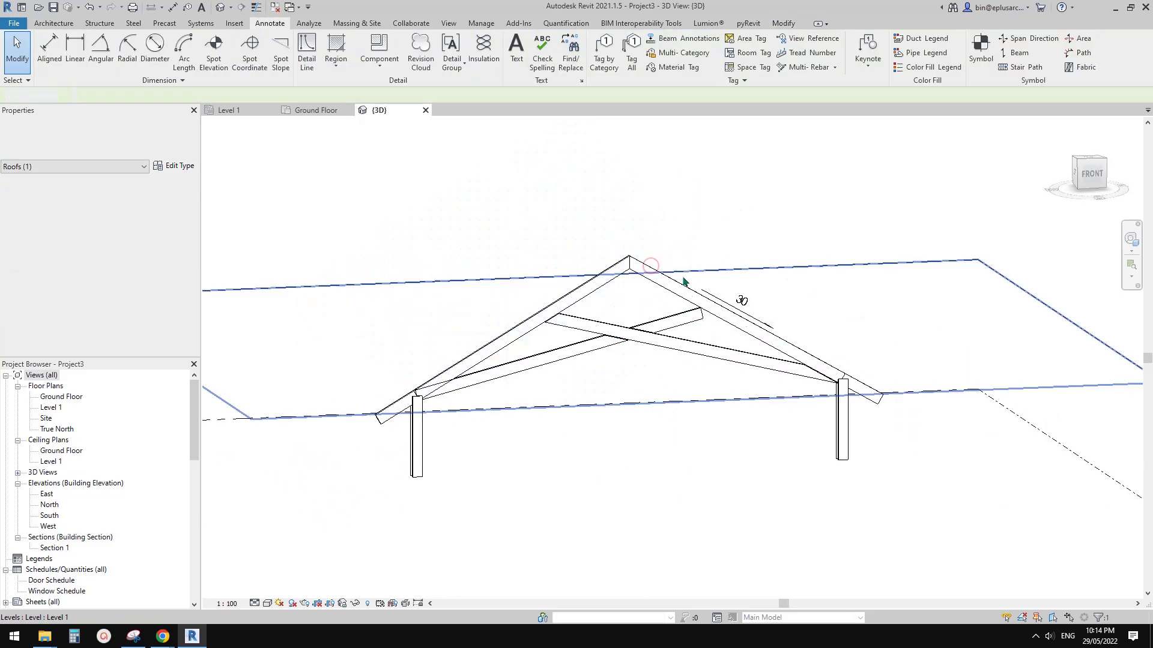
middle_click_drag(678, 348, 721, 393)
scroll(695, 358, "up", 1)
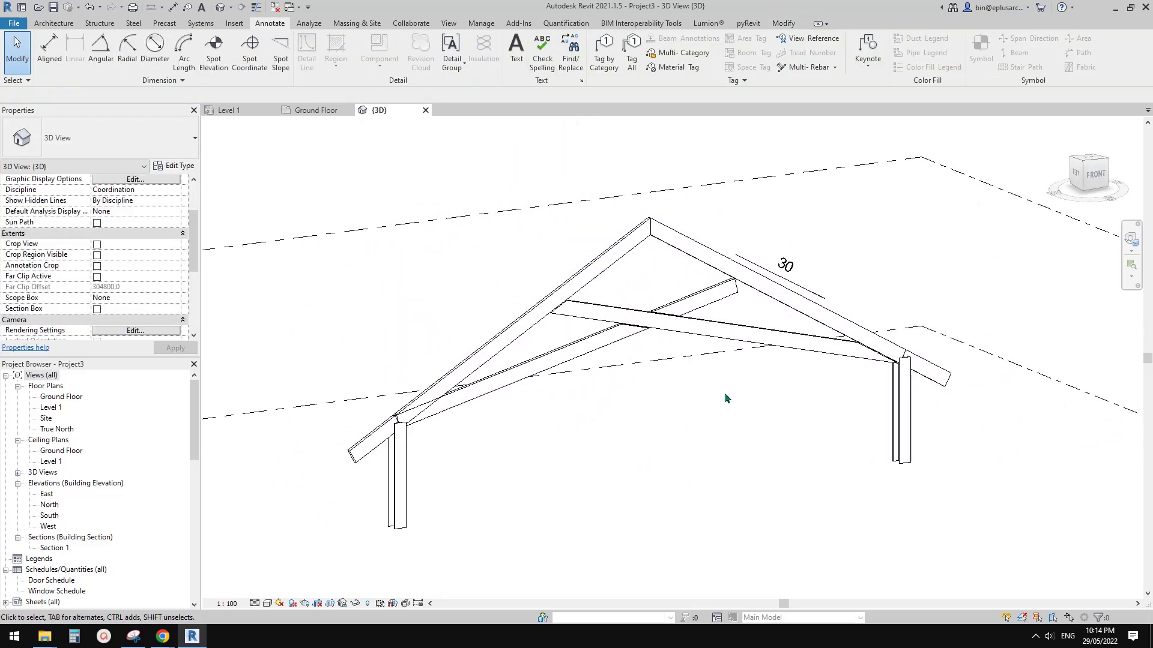